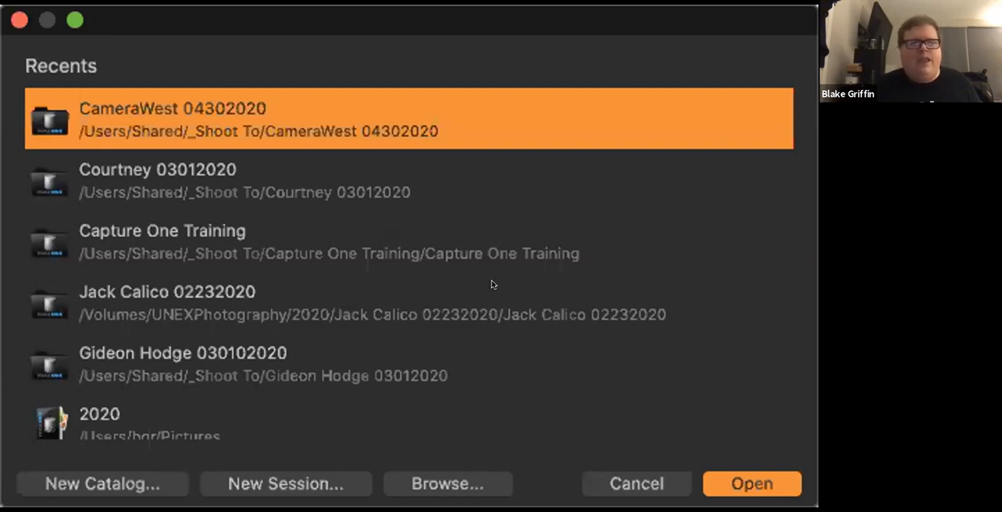
- Start a new session and name it Camera West 04302020
click(270, 480)
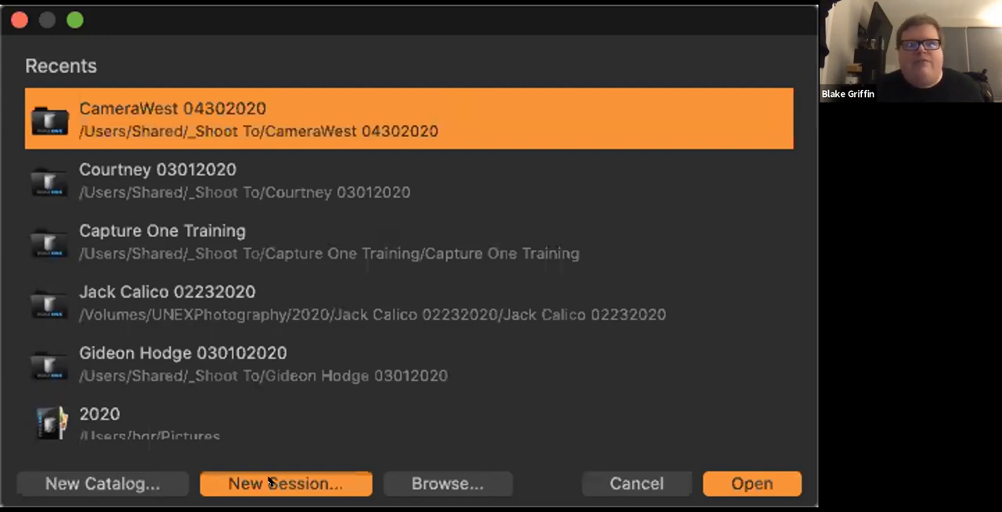
click(270, 482)
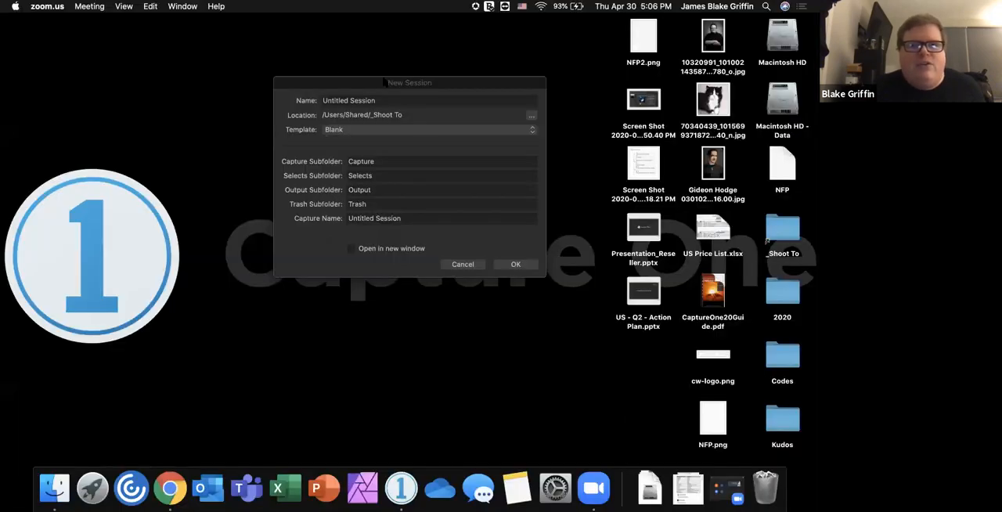
drag(386, 82, 358, 82)
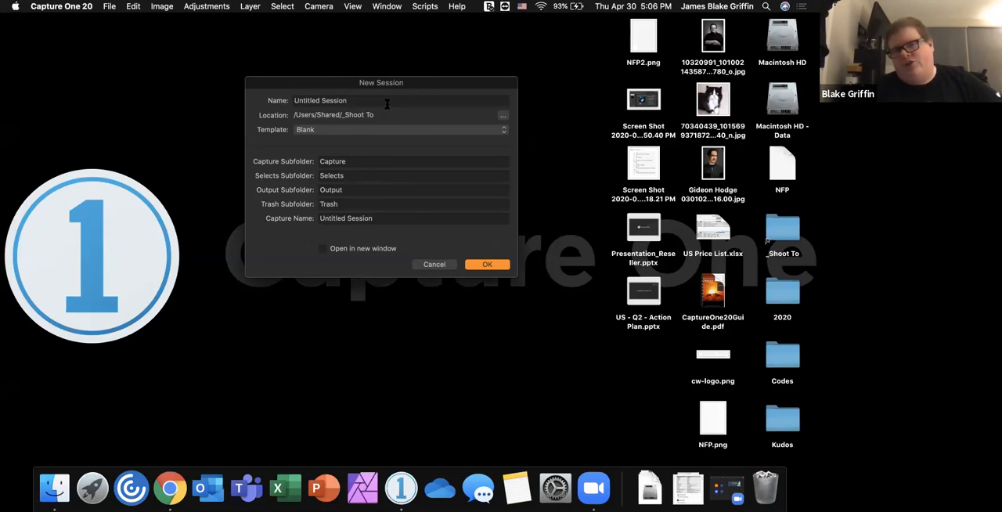
key(BackSpace)
key(BackSpace)
key(BackSpace)
key(BackSpace)
key(BackSpace)
key(BackSpace)
key(BackSpace)
key(BackSpace)
key(BackSpace)
key(BackSpace)
key(BackSpace)
key(BackSpace)
key(BackSpace)
key(BackSpace)
key(BackSpace)
key(BackSpace)
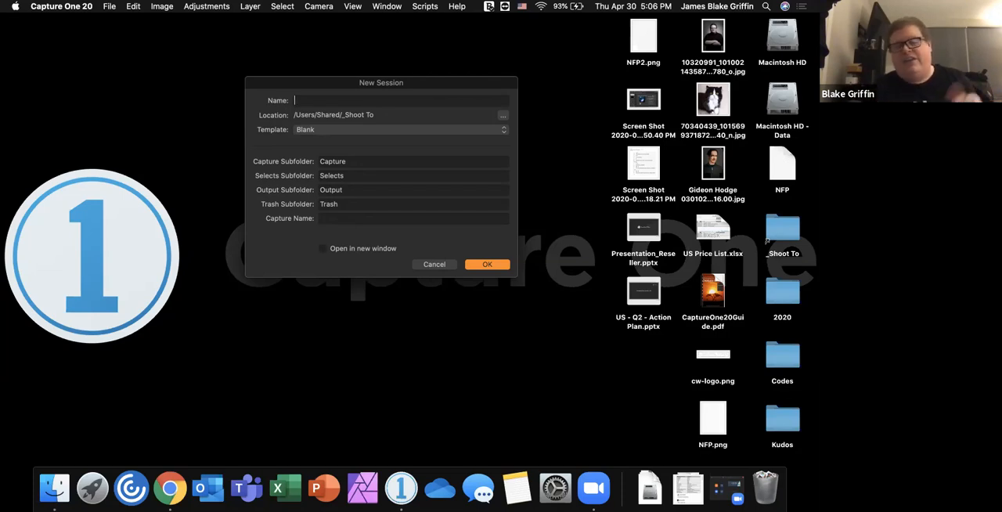
text(Camera West 04302020)
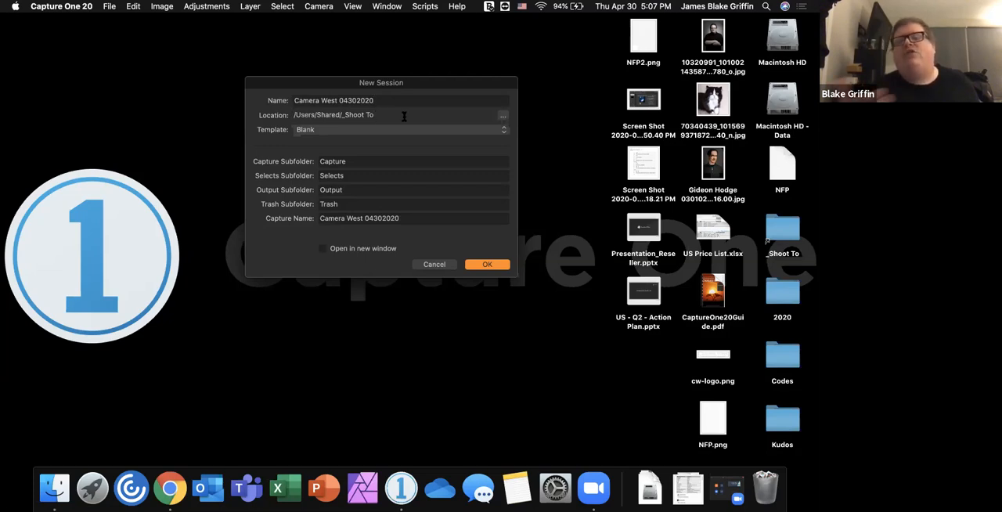
- Browse to the _Shoot To folder as a possible location for the new session, then cancel the folder choice
click(503, 116)
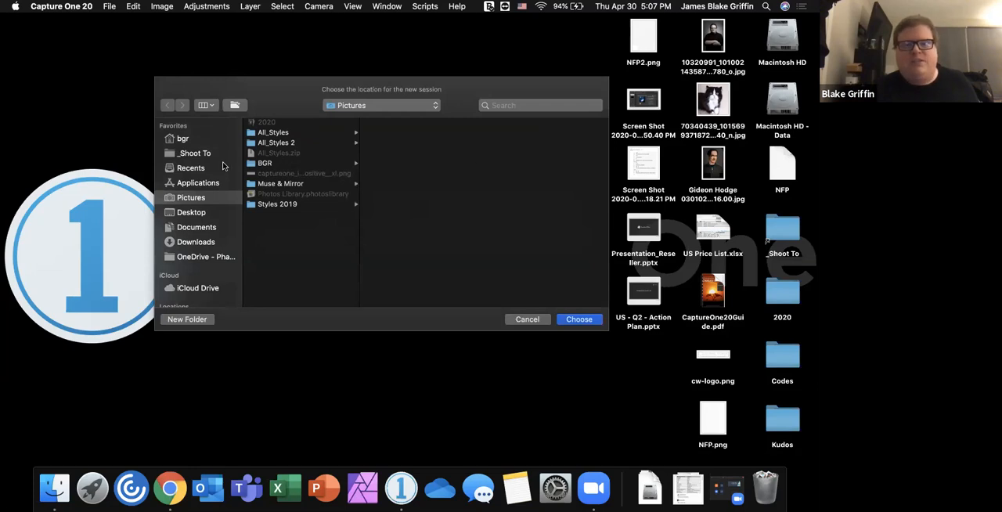
click(203, 155)
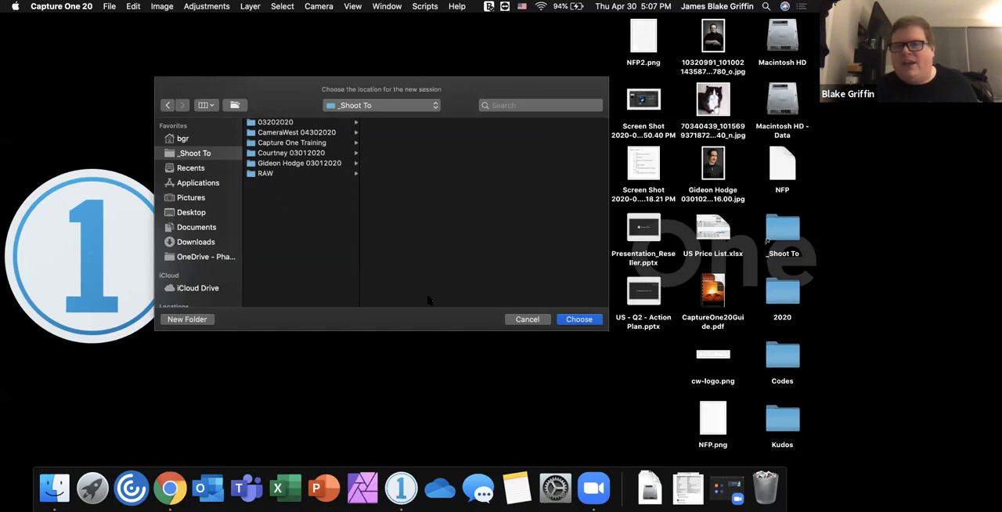
click(517, 321)
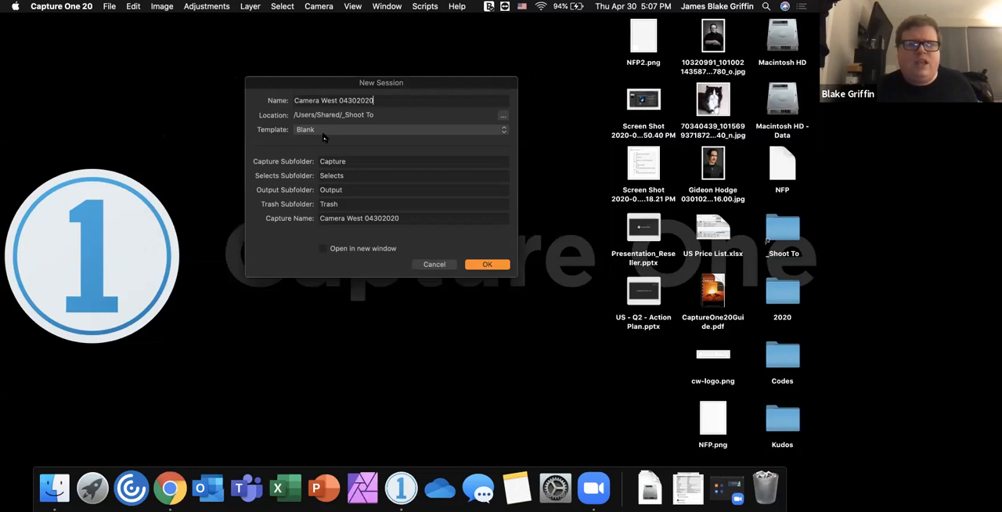
- Keep the Blank template, change the trash subfolder name to Trashy, and cancel the new session
click(322, 133)
click(377, 143)
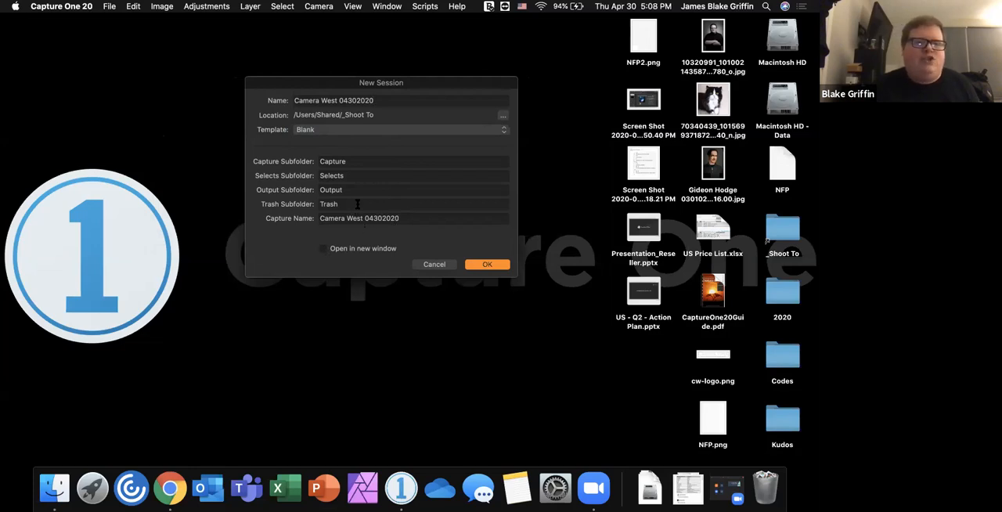
text(y)
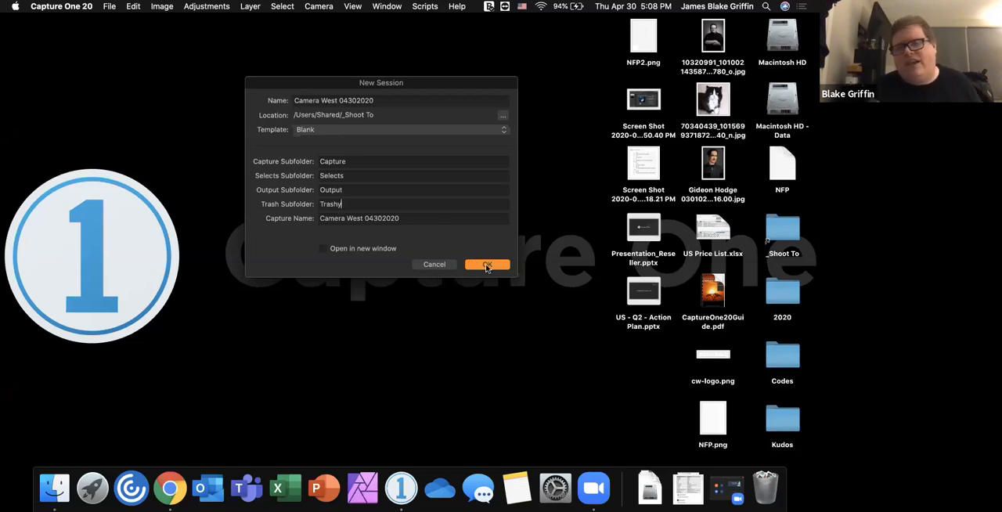
click(433, 264)
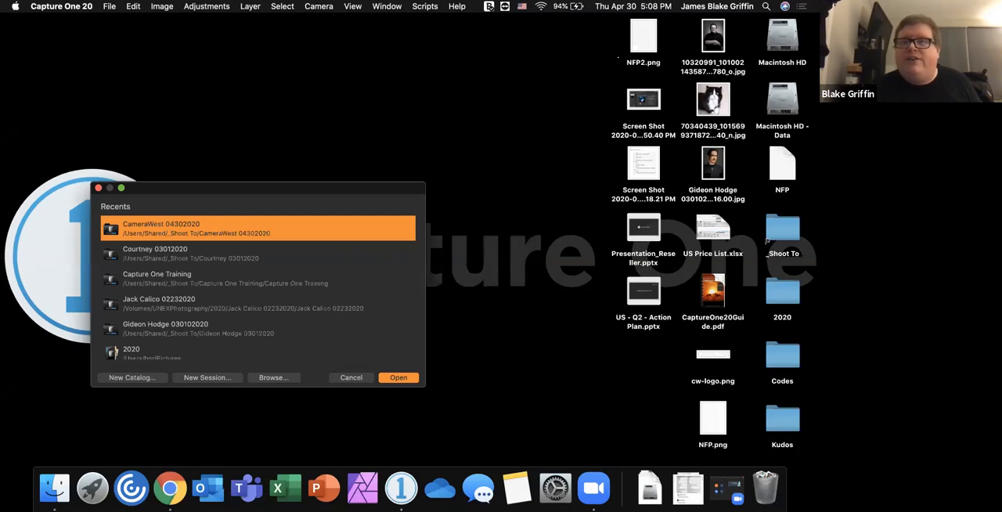
- Examine the contents of the CameraWest 04302020 session folder inside _Shoot To in Finder, and close the window
double_click(785, 229)
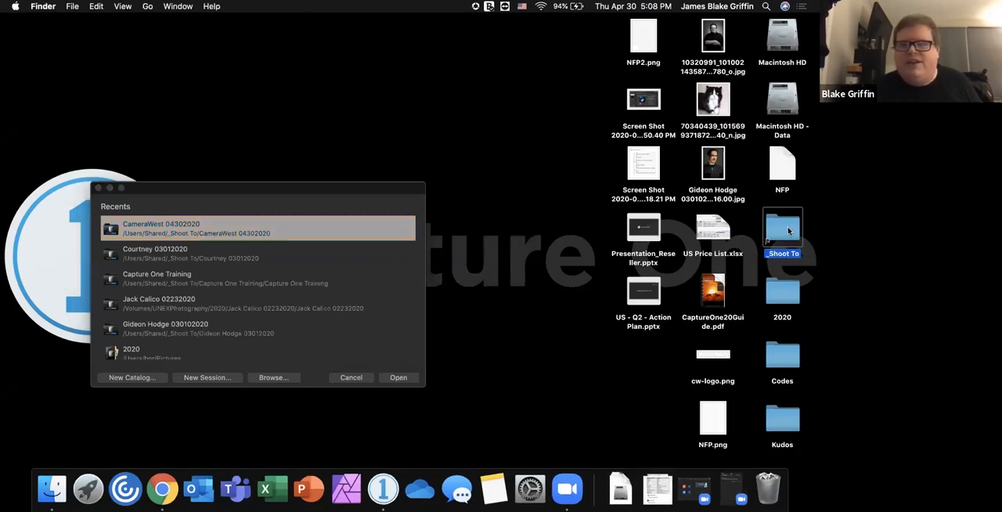
drag(656, 23, 520, 97)
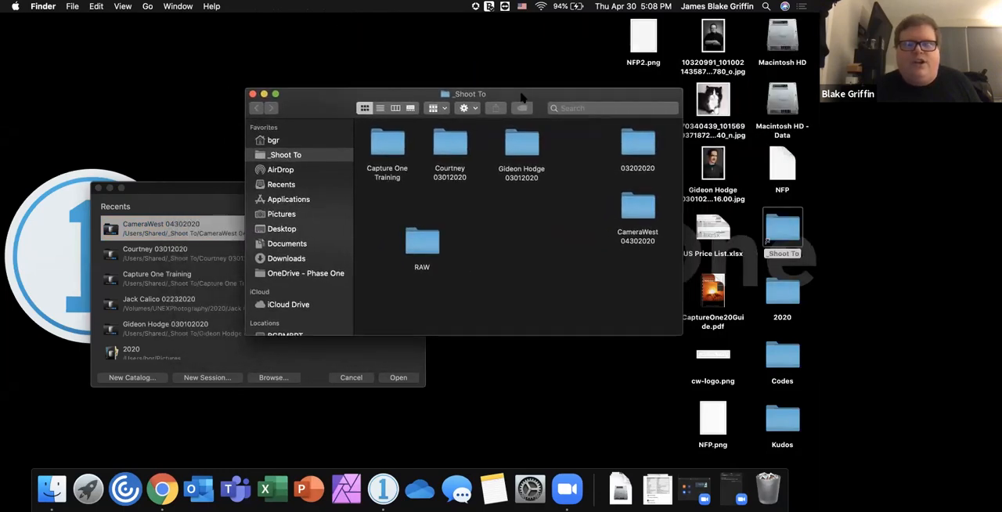
double_click(630, 208)
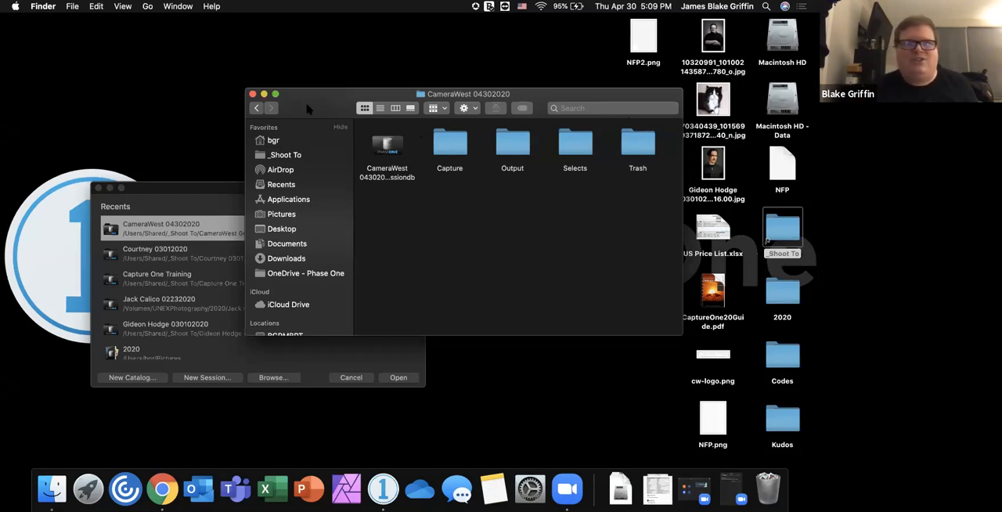
click(253, 94)
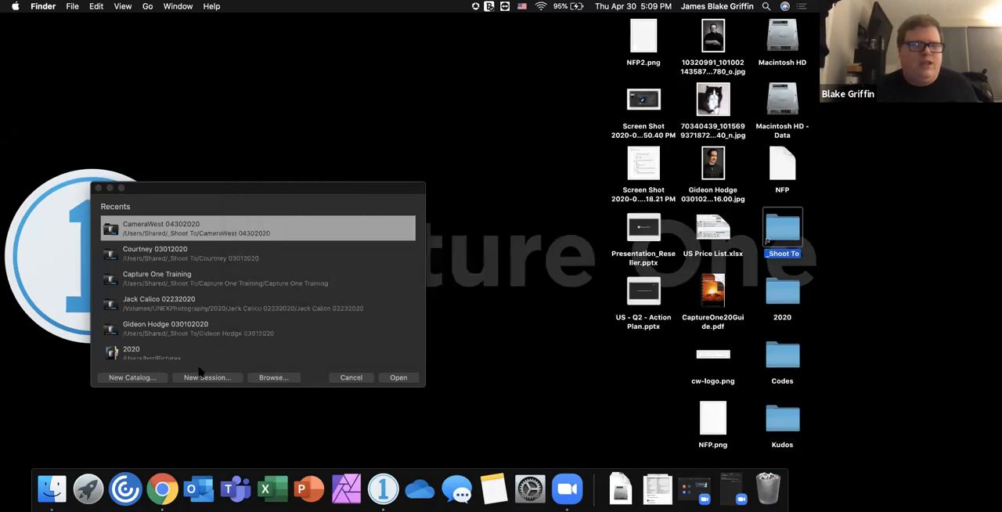
- Open the recent CameraWest 04302020 session in Capture One and switch to the Simplified - Import Edit Export workspace
click(210, 231)
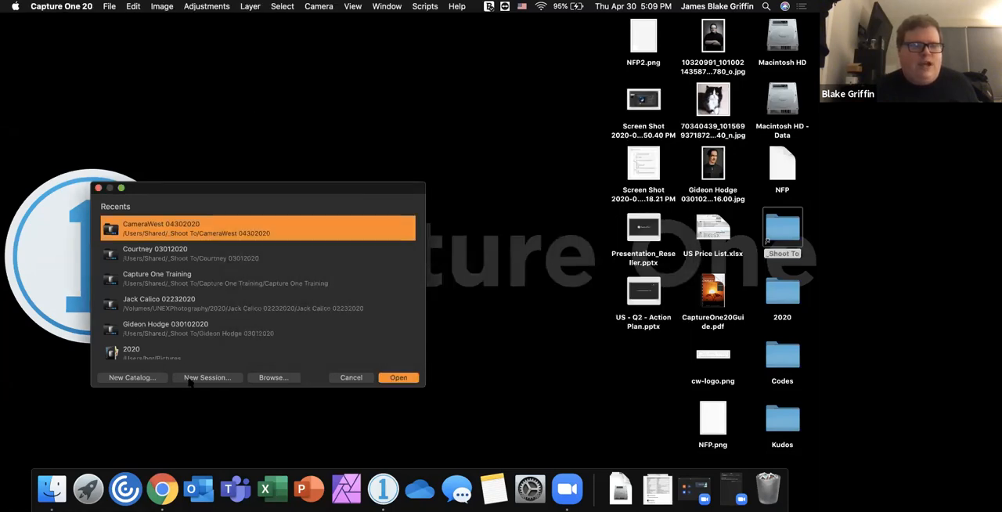
double_click(232, 230)
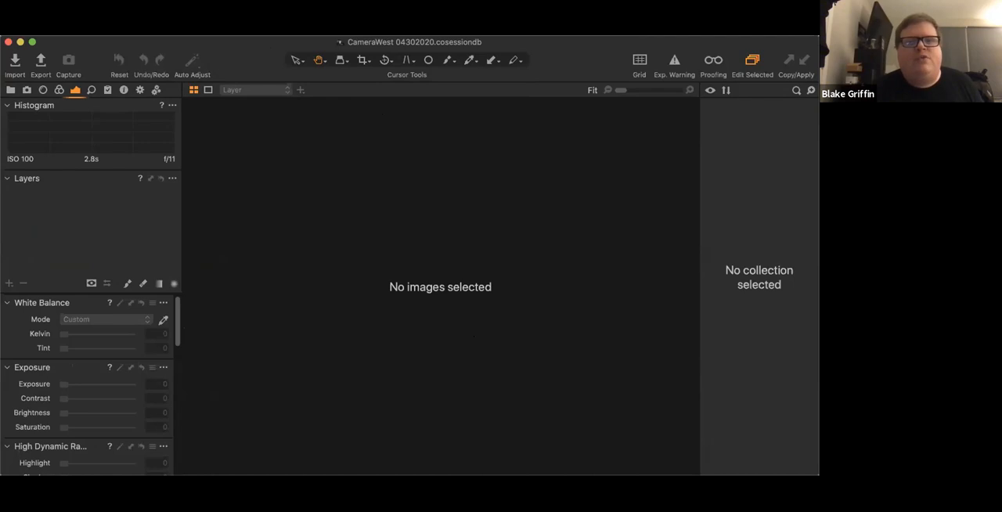
click(393, 9)
mouse_move(407, 22)
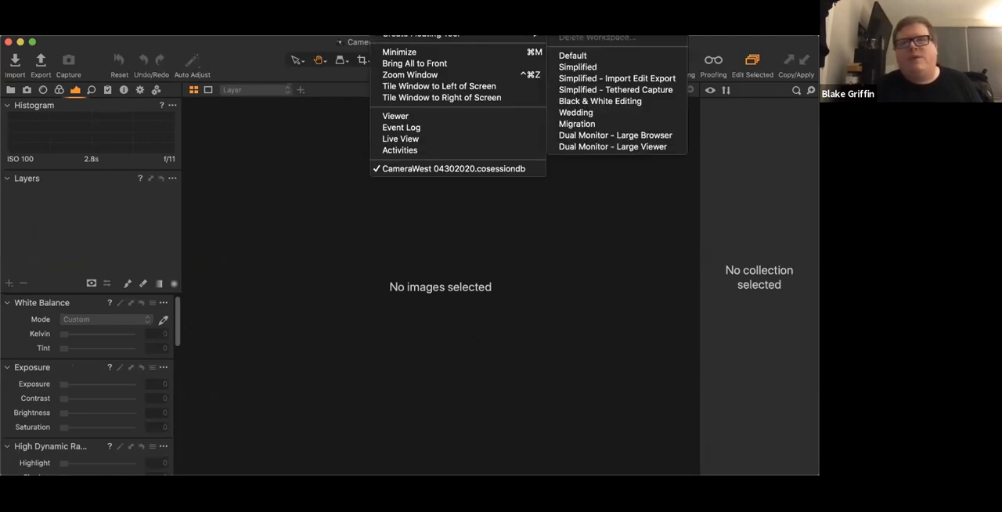
click(589, 79)
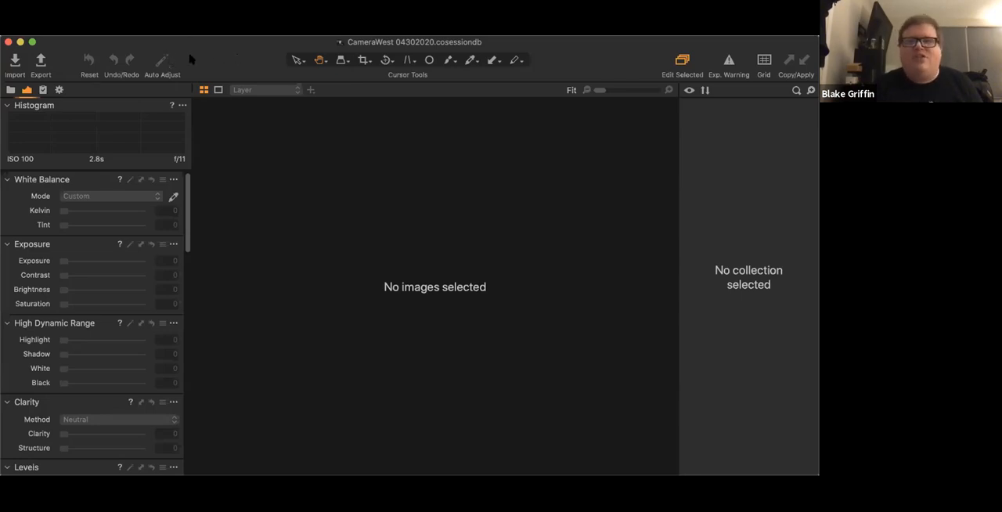
- Examine the items available for customizing the toolbar, and try the Edit Selected and exposure warning toggles
right_click(316, 74)
click(349, 119)
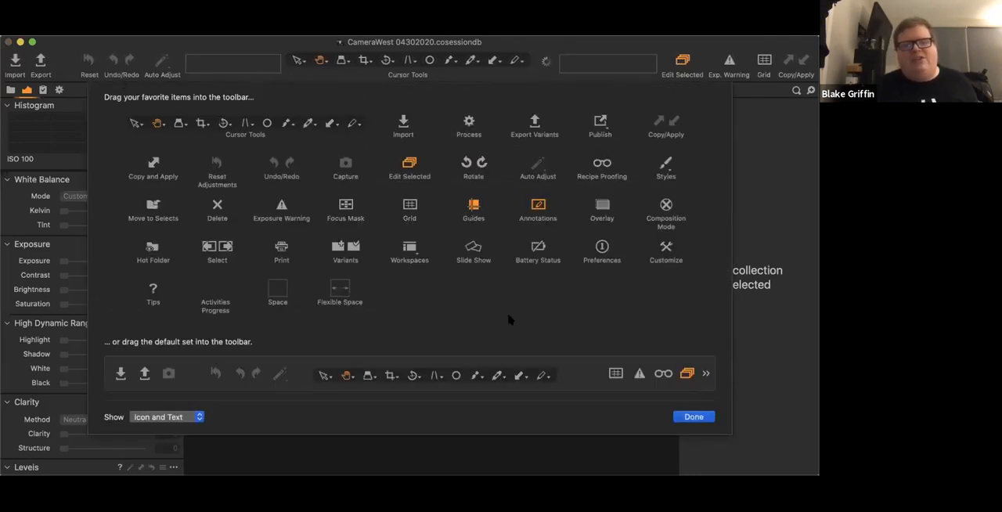
click(692, 418)
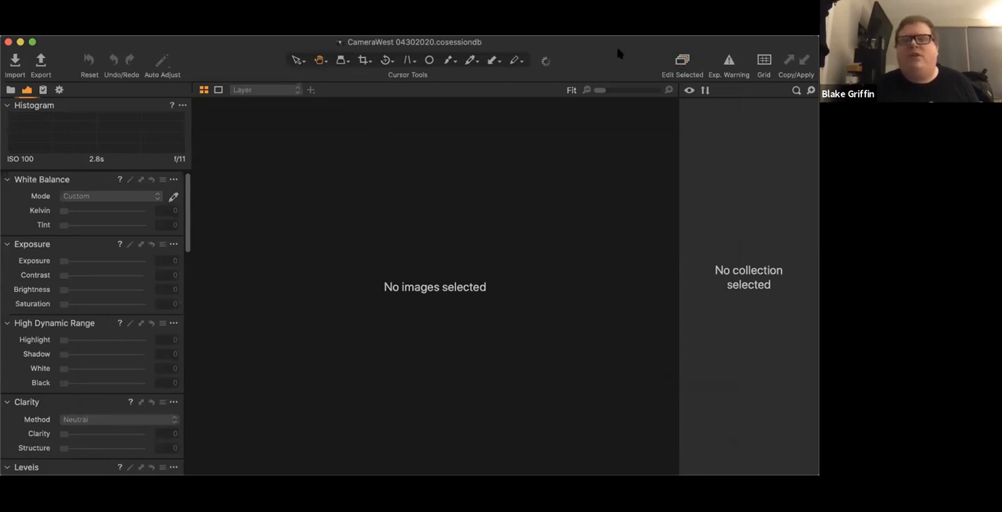
click(680, 61)
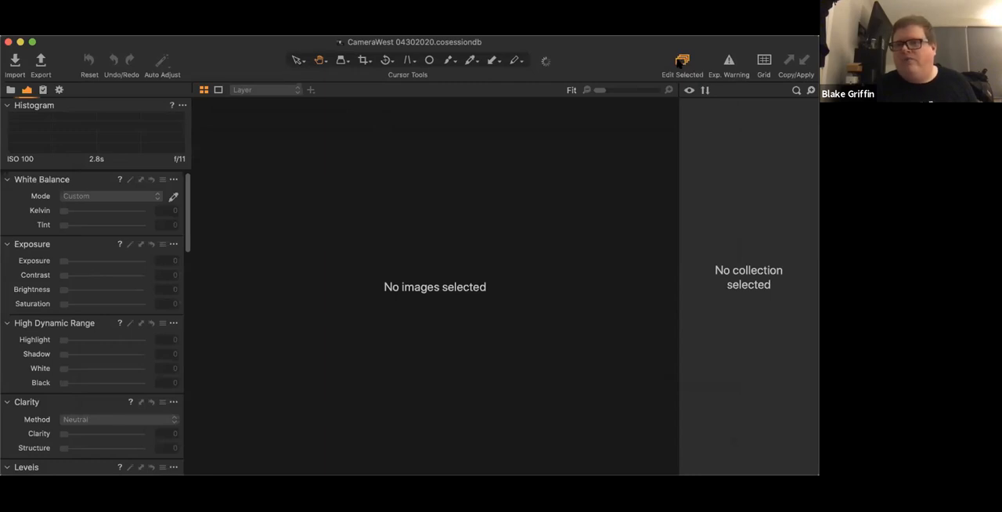
click(730, 61)
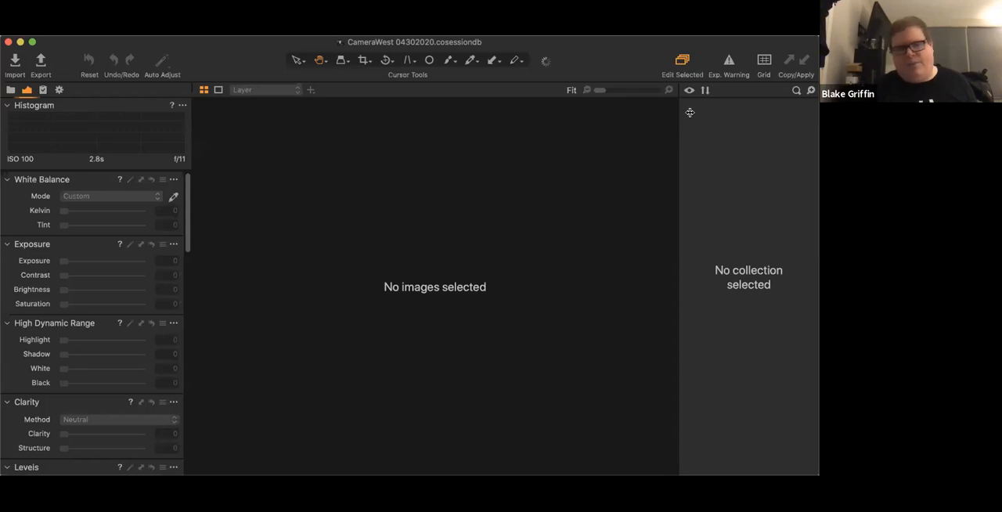
- Show the session library and examine its list of recent sessions and the options for creating a new session or catalog
click(10, 90)
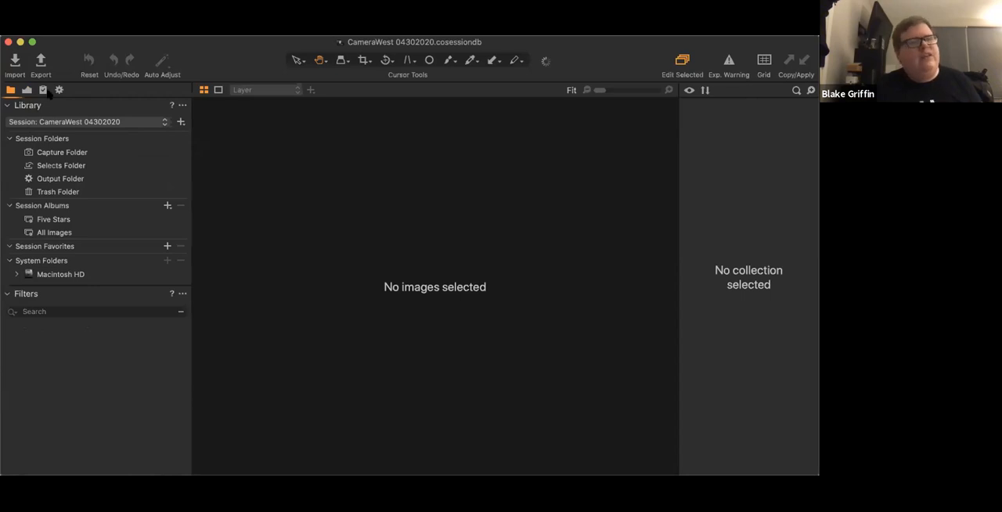
click(162, 122)
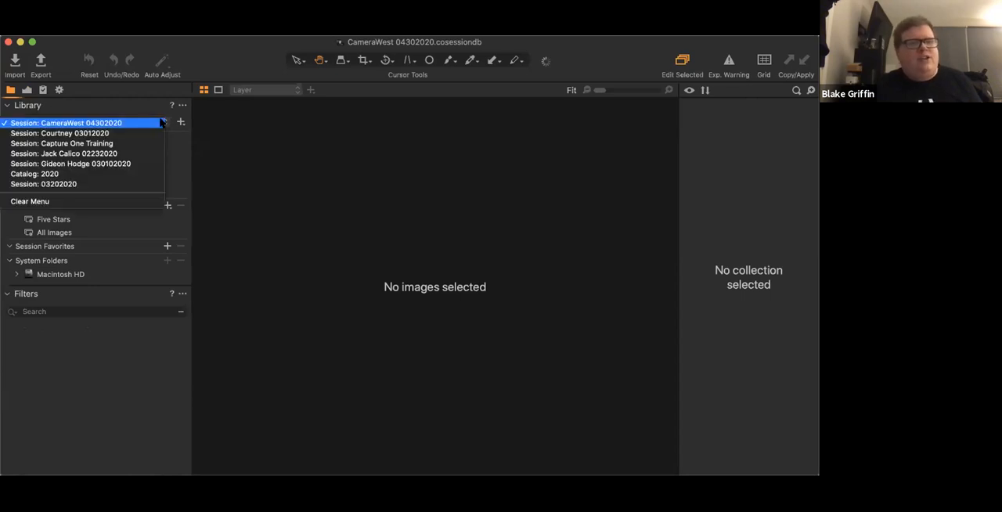
click(91, 105)
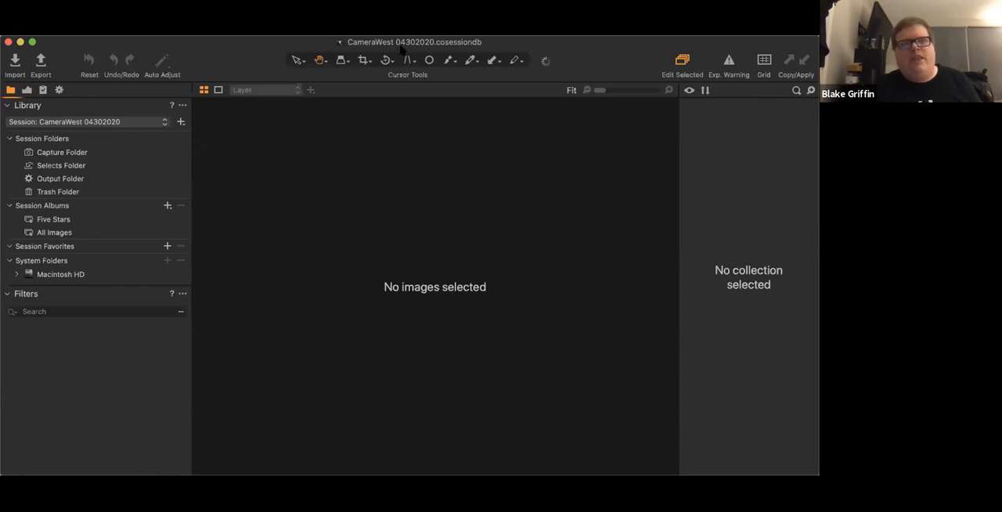
click(165, 122)
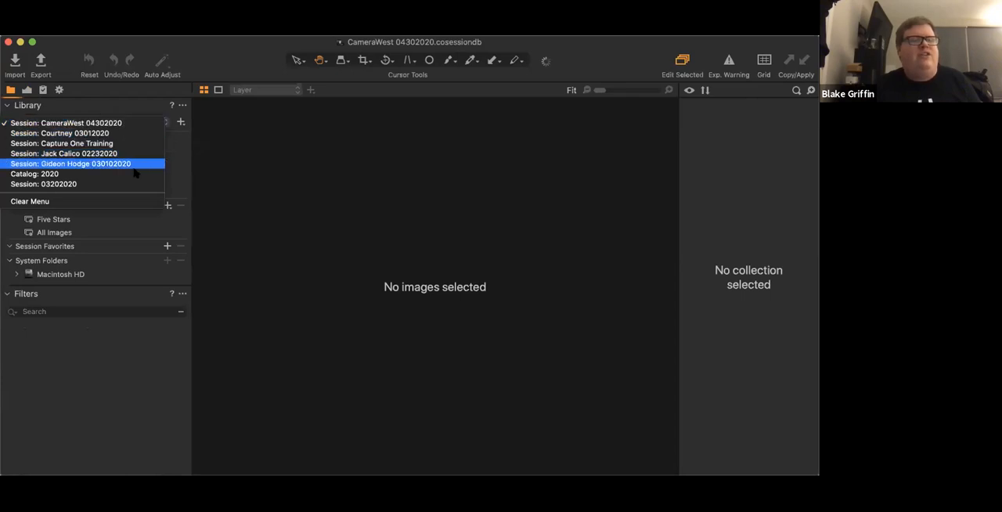
click(180, 148)
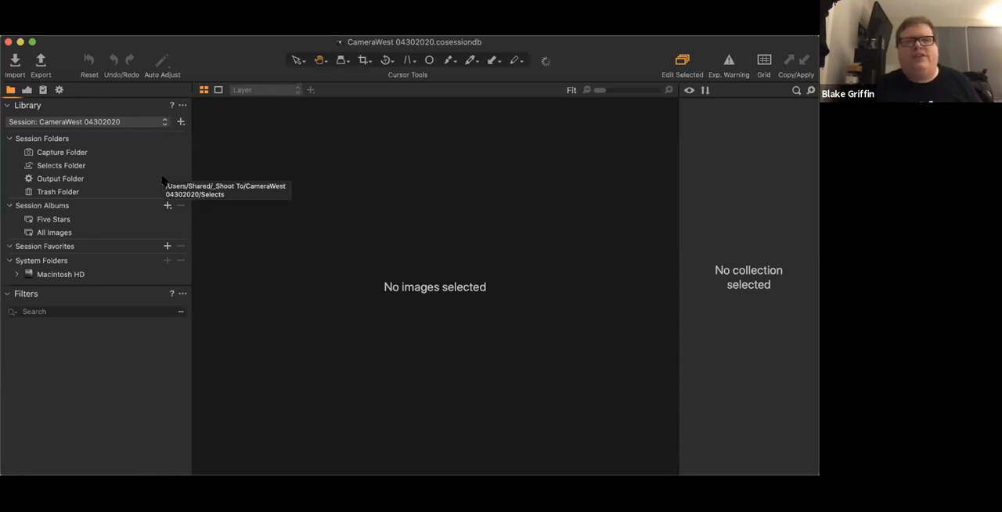
click(181, 123)
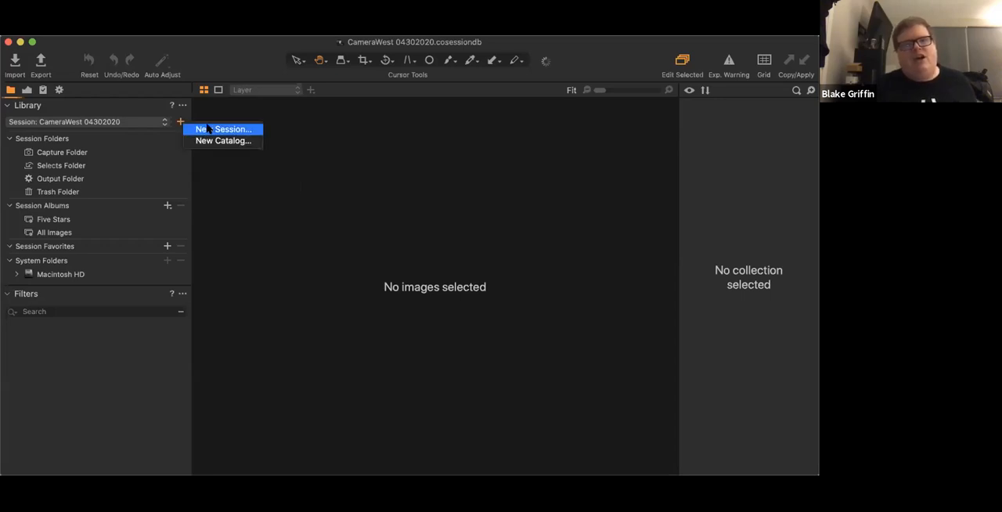
click(171, 155)
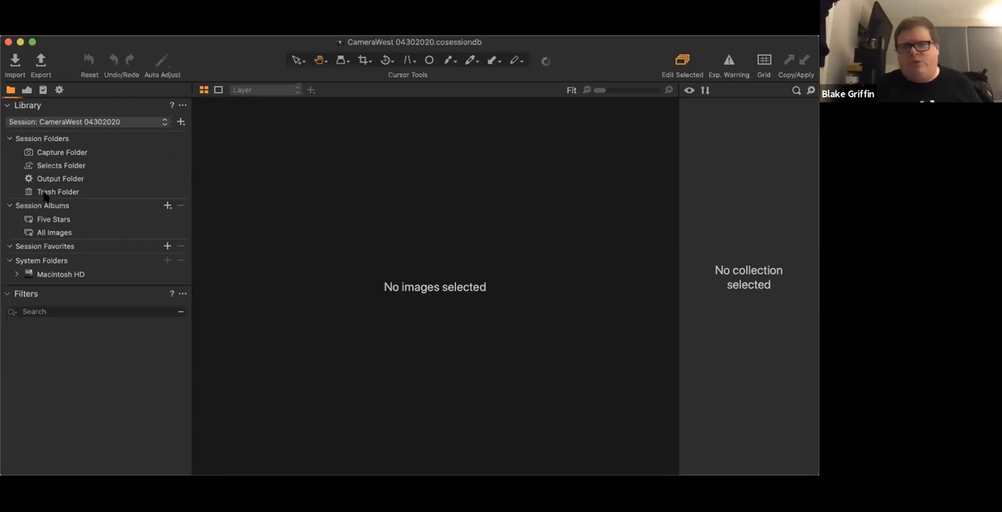
- Set up an image import from RAW with subfolders included and the Capture Folder as destination, and check the backup options
click(14, 62)
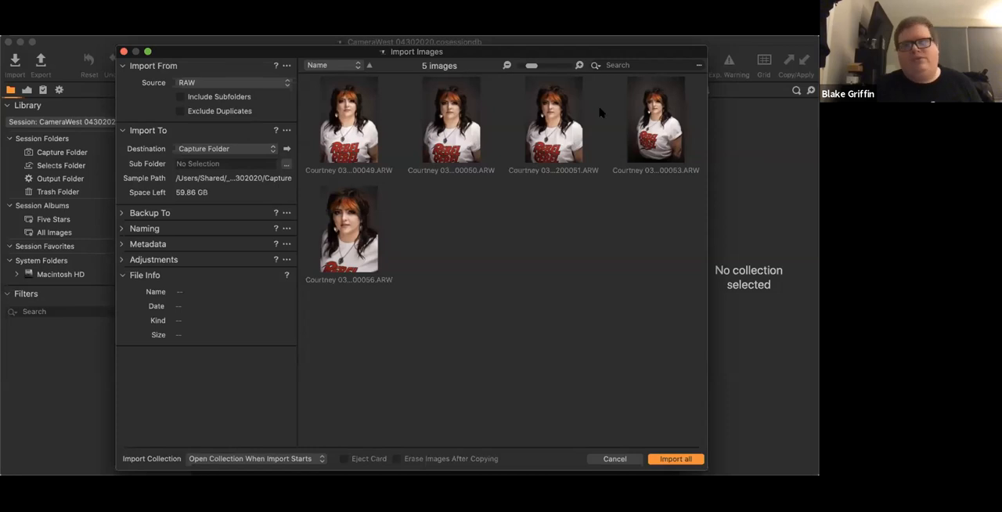
click(181, 98)
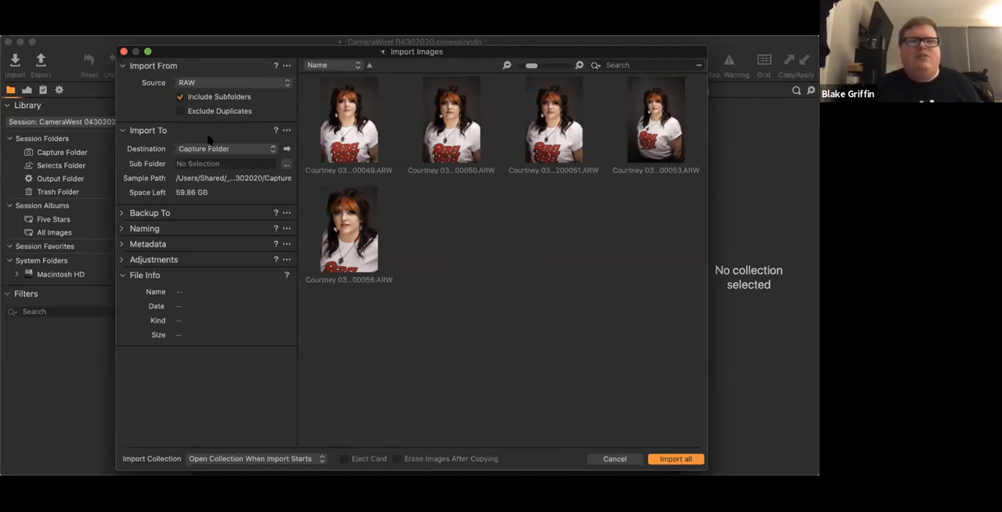
click(274, 149)
click(243, 149)
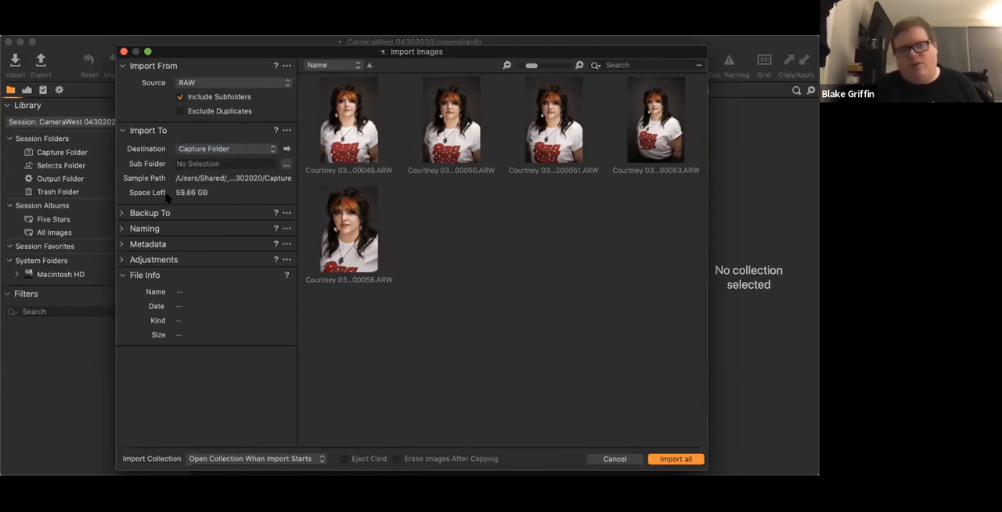
click(121, 213)
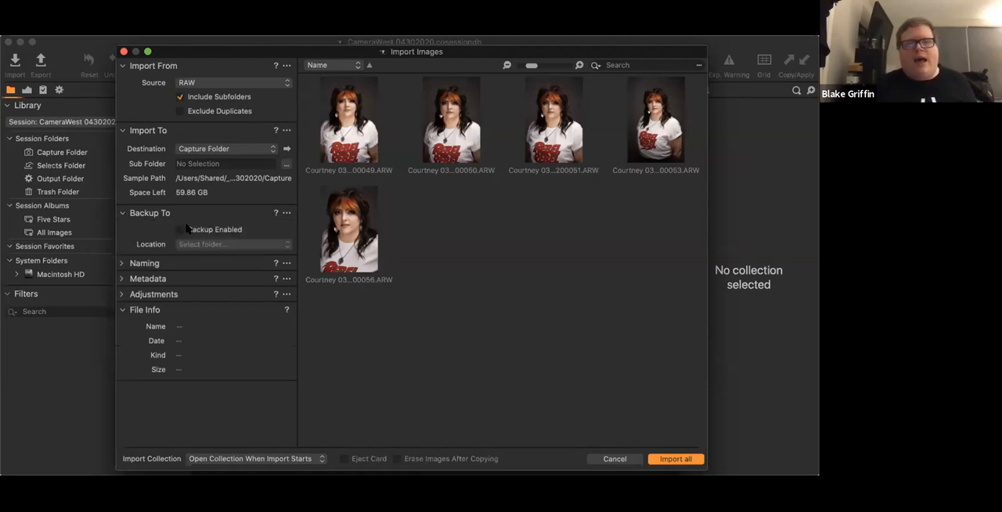
click(122, 215)
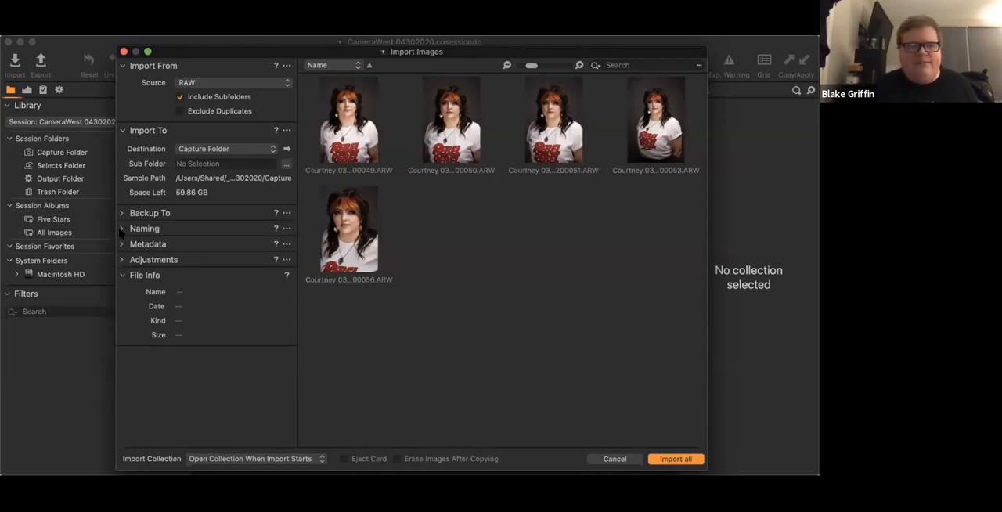
- Show the import naming options and examine the tokens available for the naming format, keeping Image Name
click(123, 229)
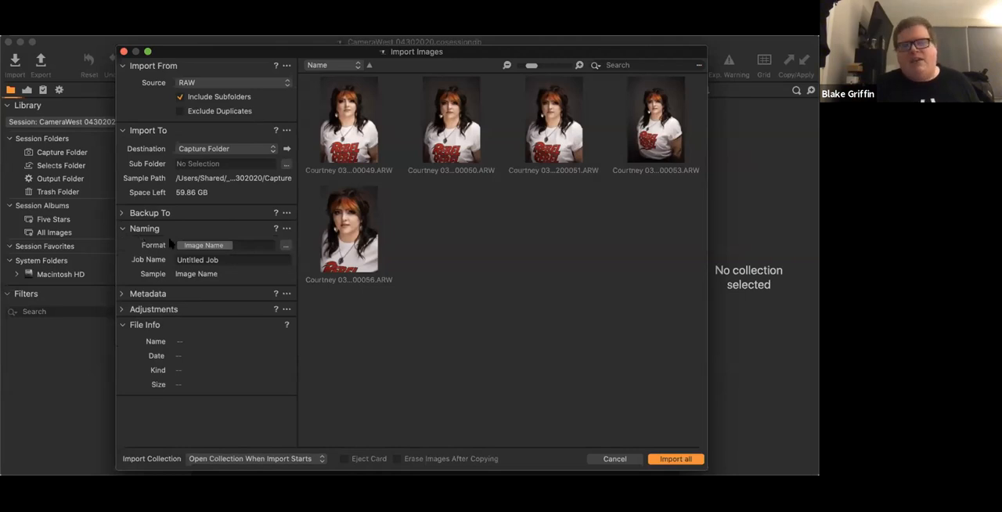
click(286, 246)
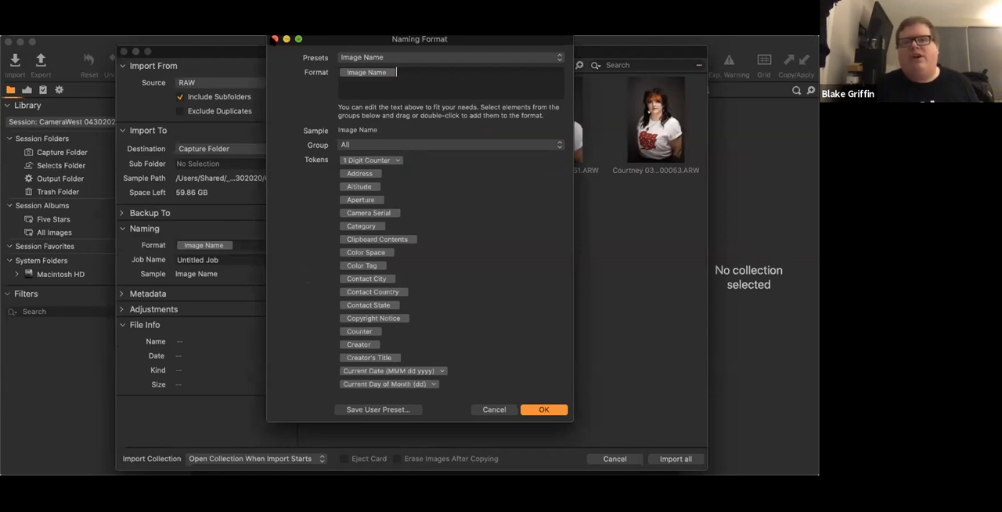
click(274, 39)
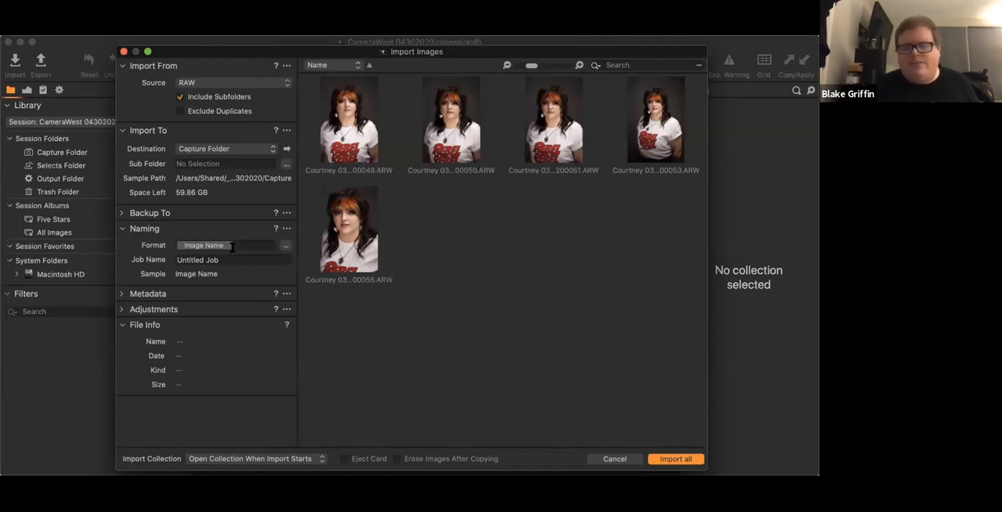
- Show the import's metadata and adjustment options and examine the user styles that can be applied on import
click(121, 294)
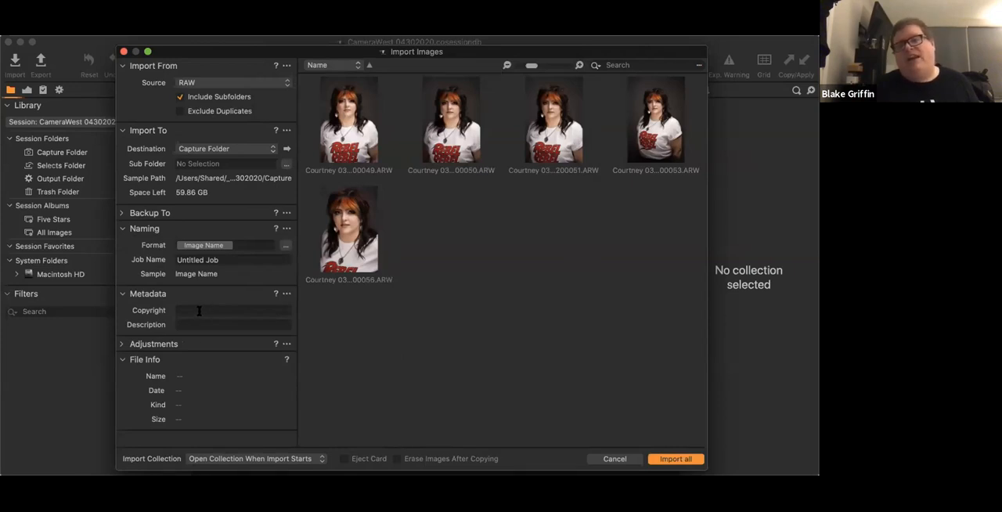
click(122, 345)
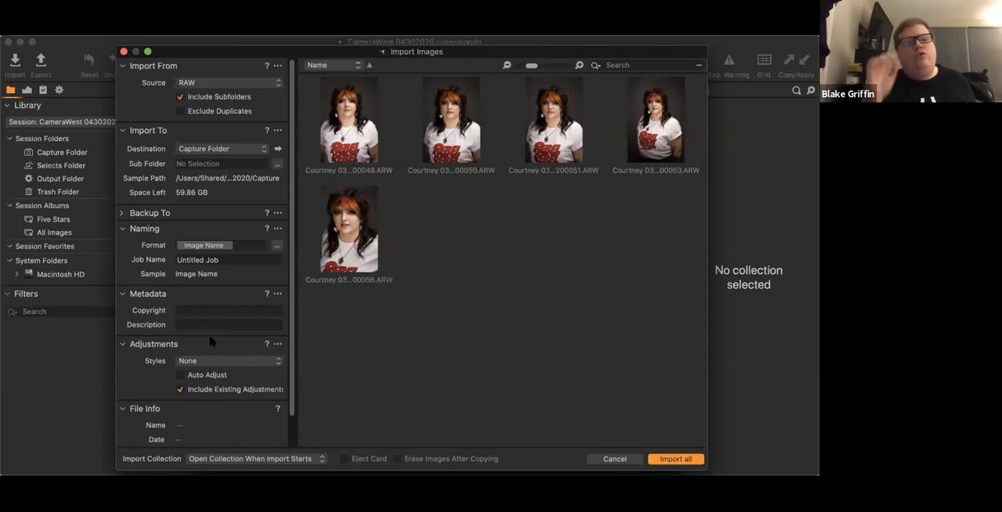
click(227, 364)
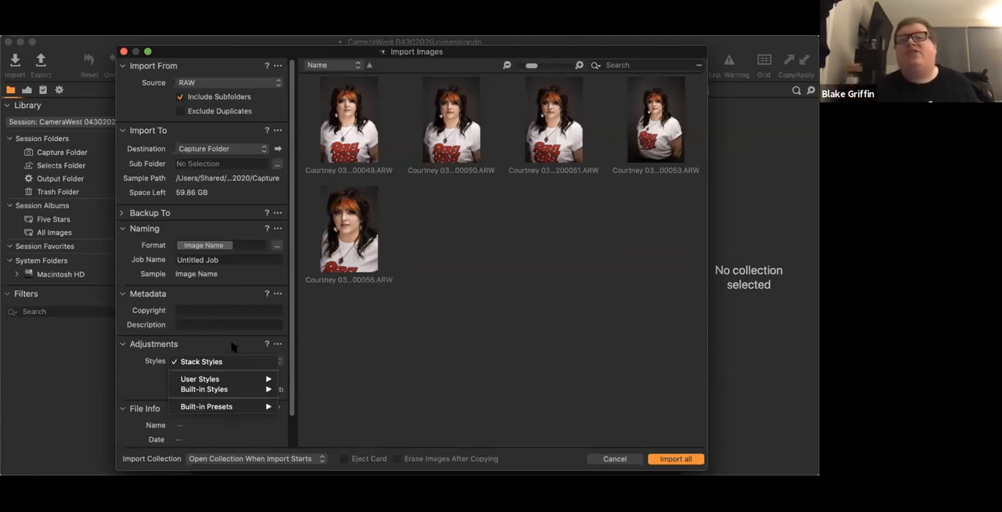
mouse_move(216, 379)
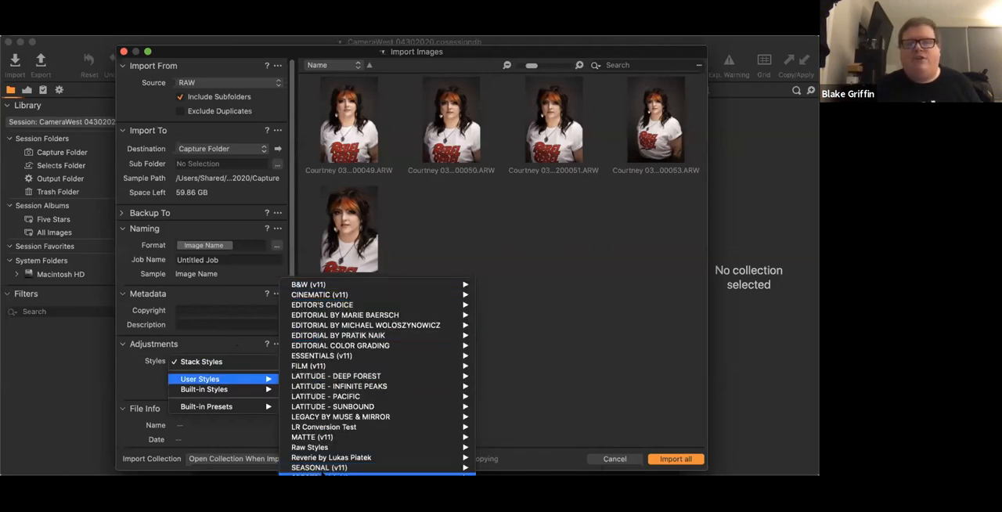
click(130, 387)
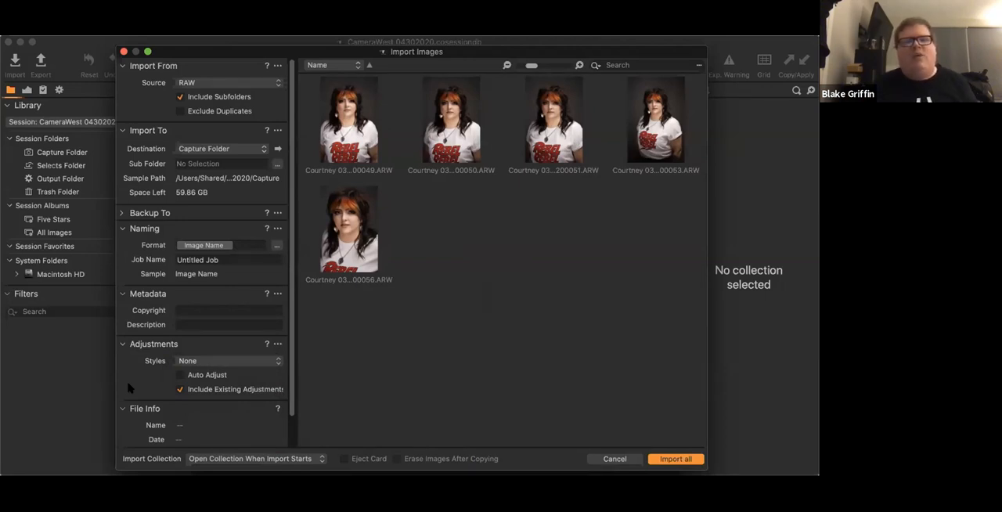
- Select the first image in the import preview and check its file information
scroll(130, 387, down, 1)
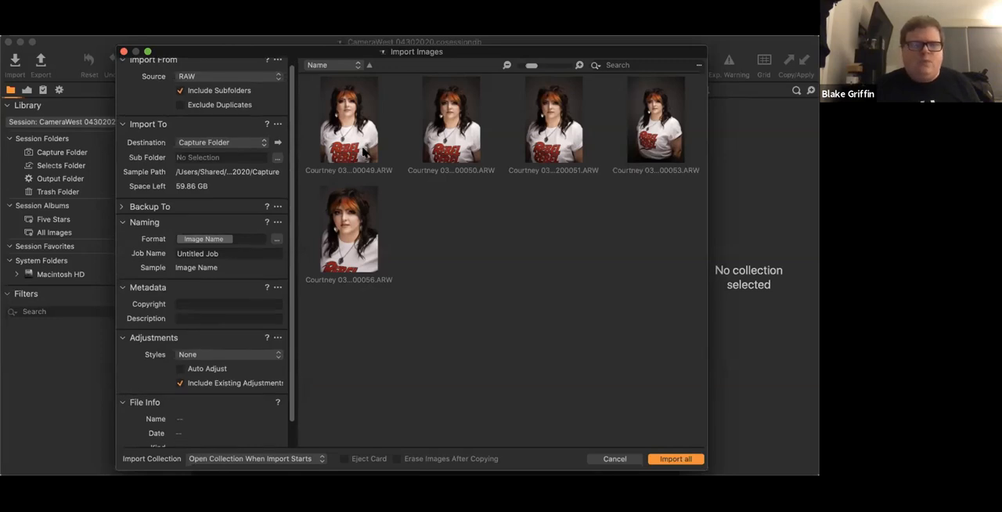
click(363, 139)
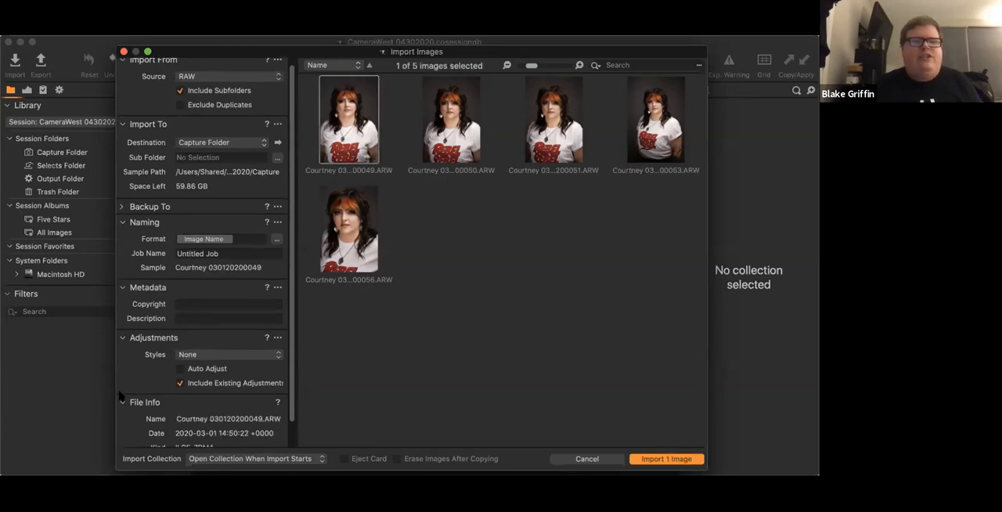
scroll(157, 395, down, 3)
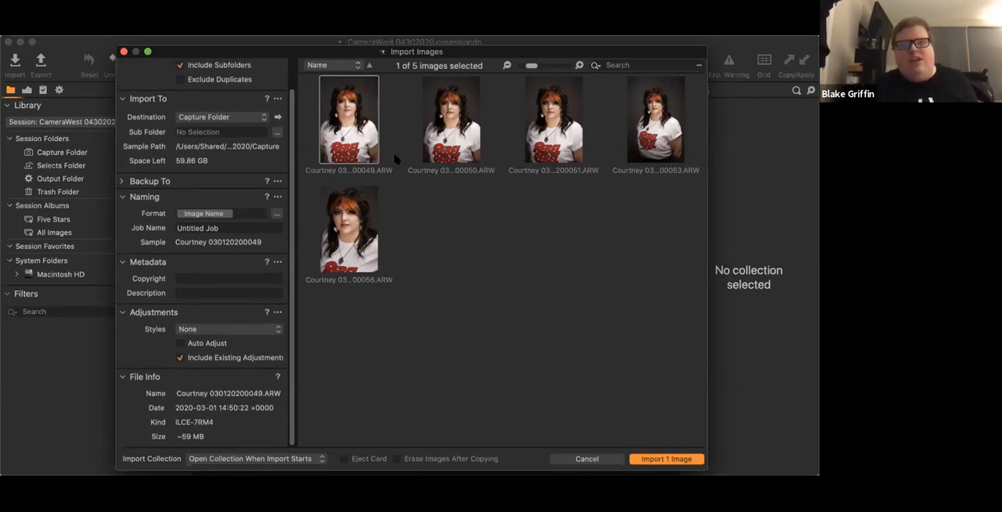
- Select all five RAW images and import them into the session's Capture Folder
shift+click(348, 247)
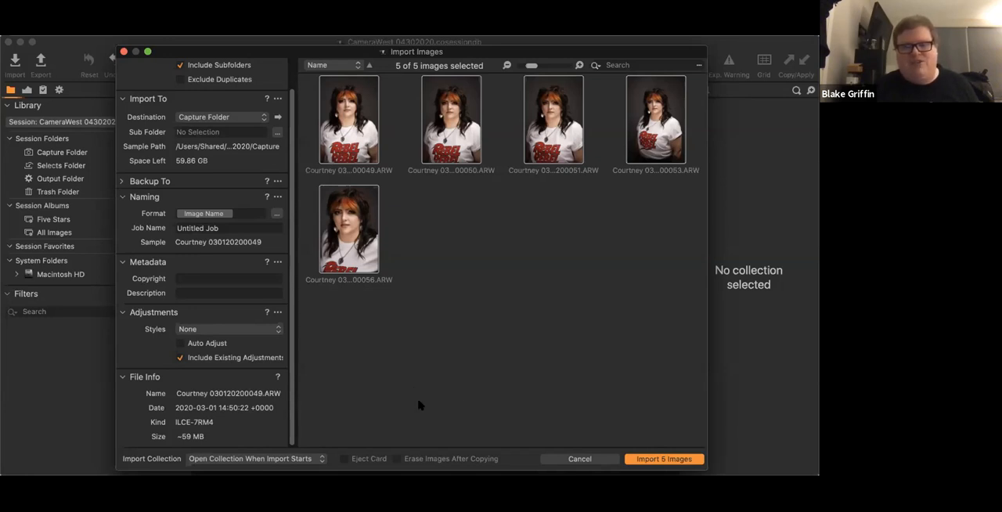
click(658, 458)
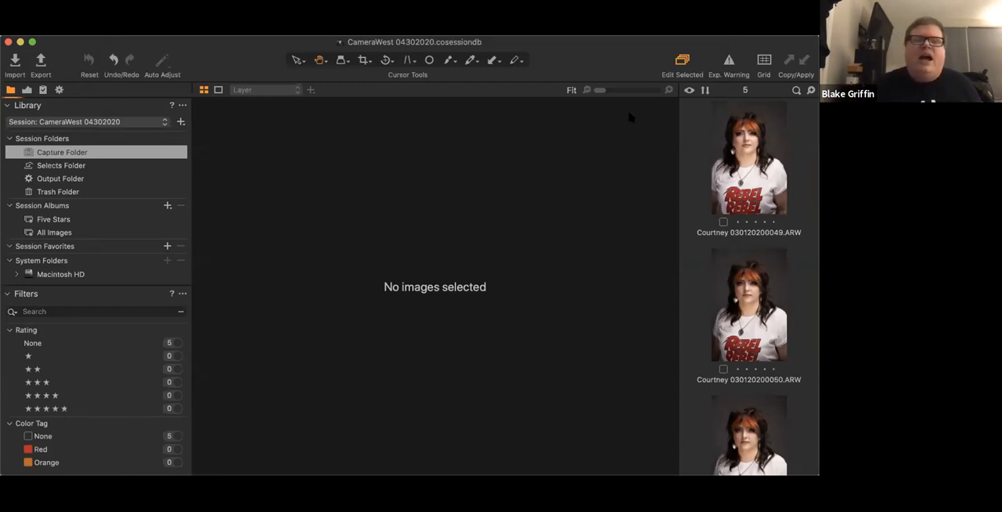
scroll(751, 159, down, 5)
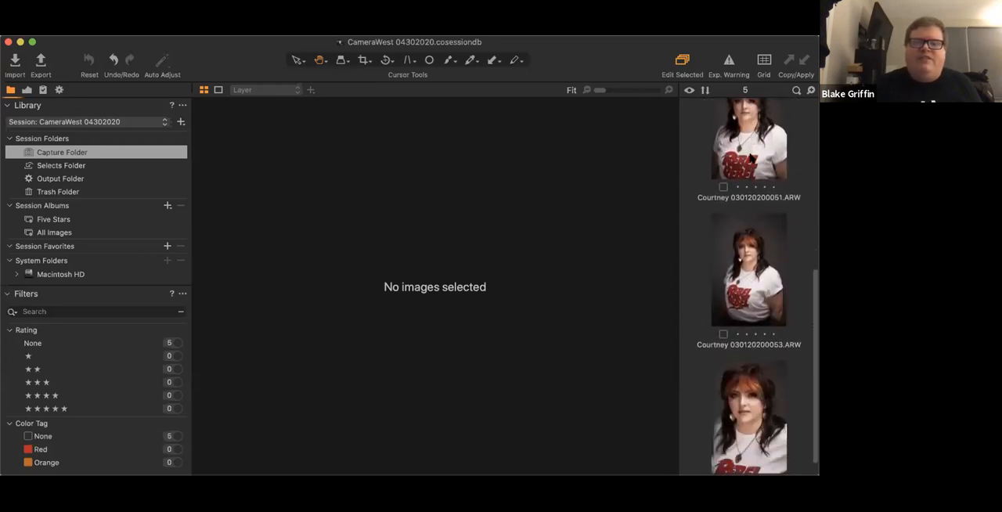
scroll(740, 313, up, 5)
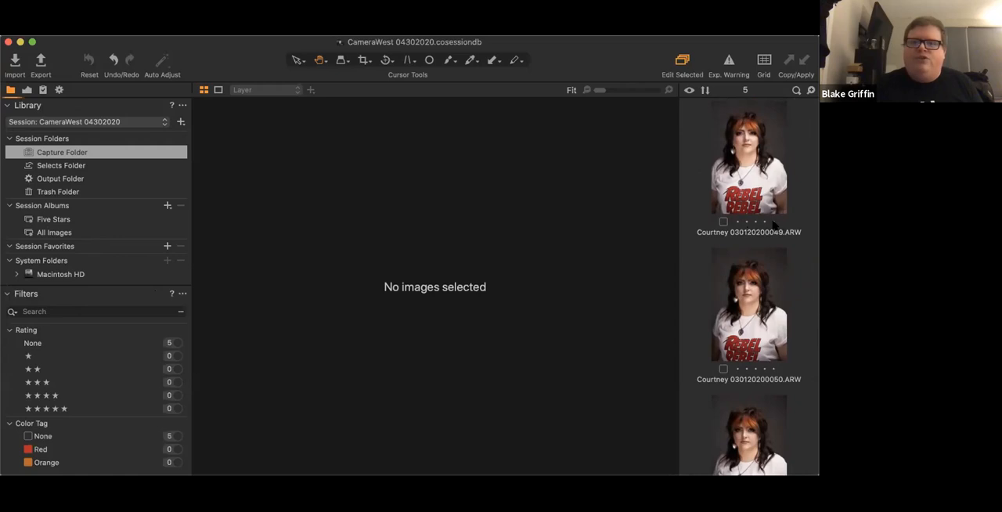
- Give the first imported portrait a green color tag and a four-star rating
click(757, 185)
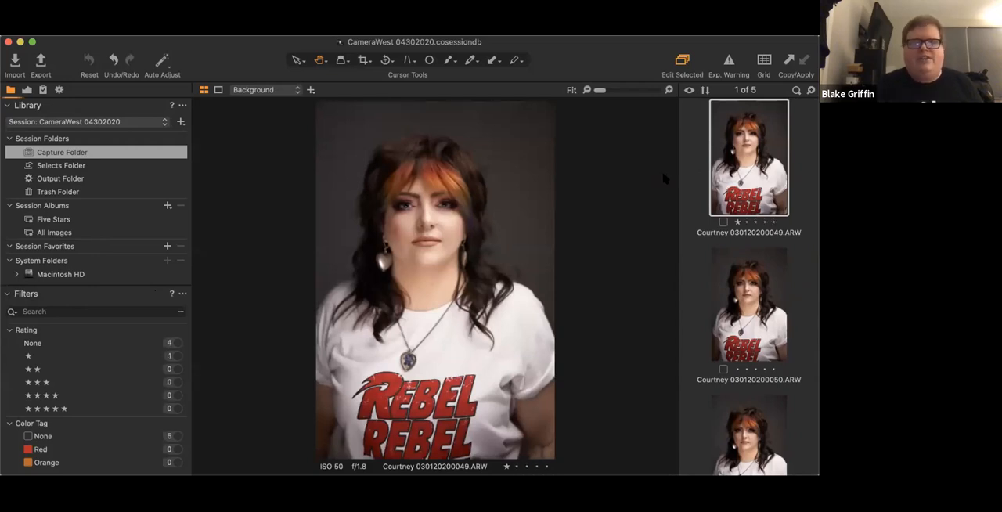
right_click(725, 189)
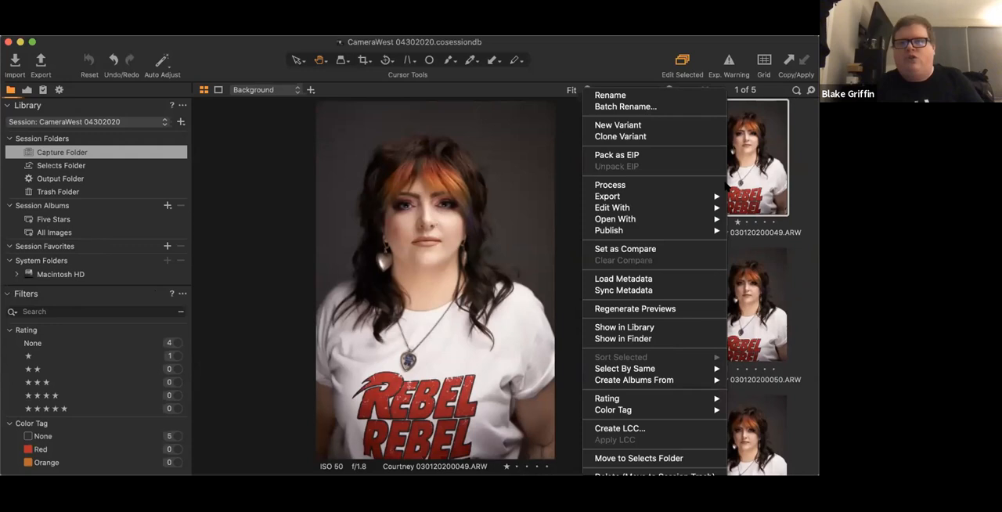
mouse_move(639, 400)
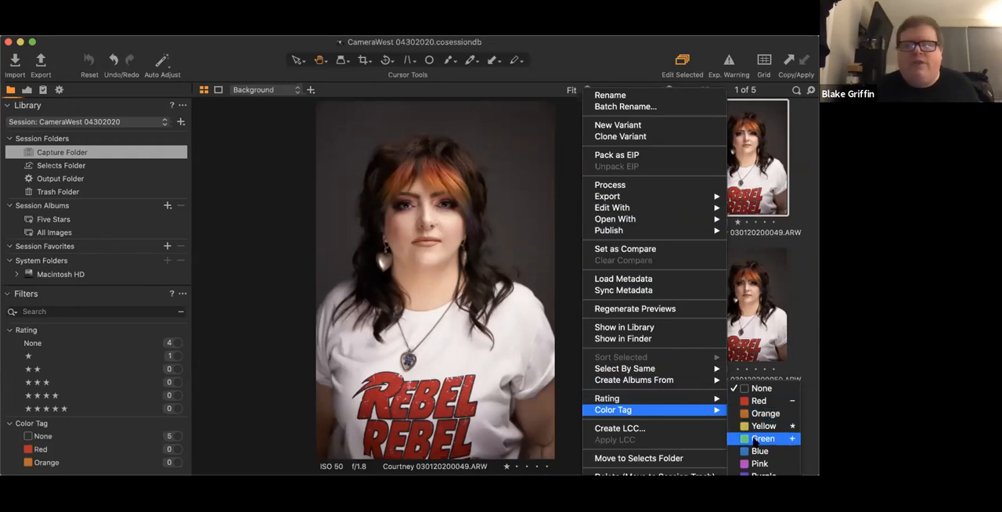
click(754, 439)
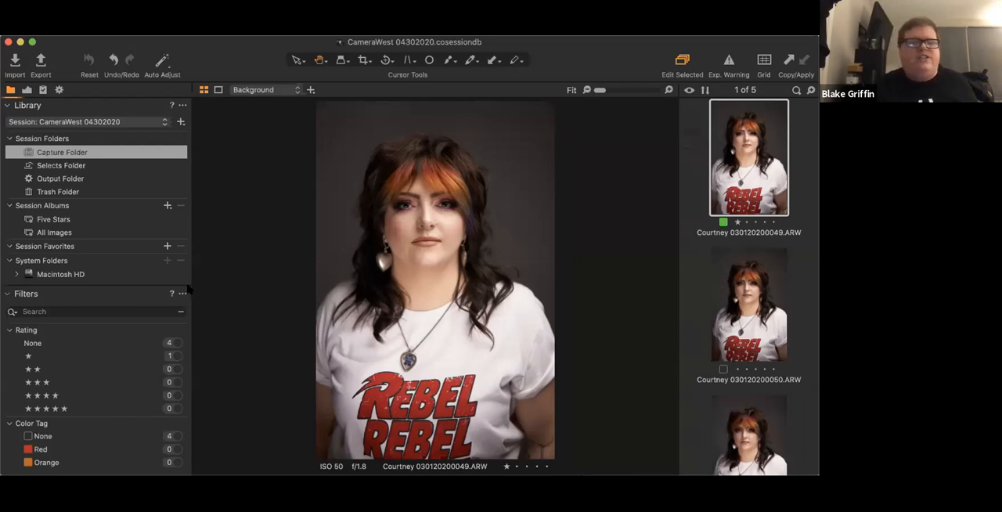
key(4)
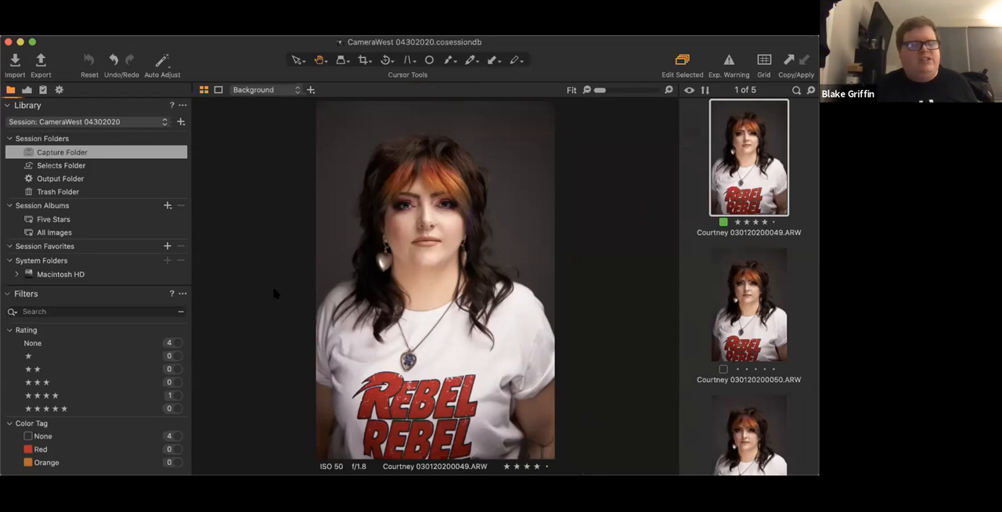
- Filter the images by four-star rating and separately by green color tag, clearing each filter again
scroll(76, 357, down, 3)
scroll(75, 354, up, 3)
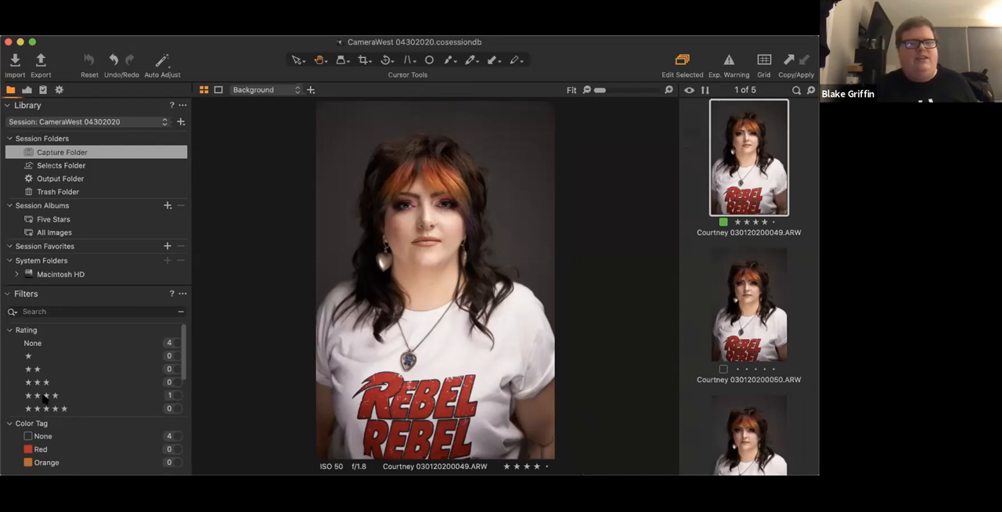
click(174, 397)
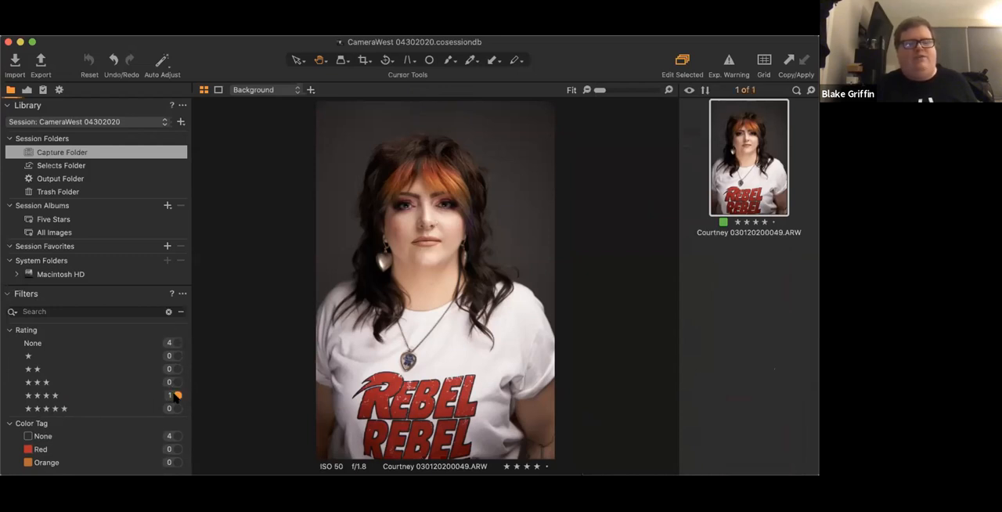
click(175, 397)
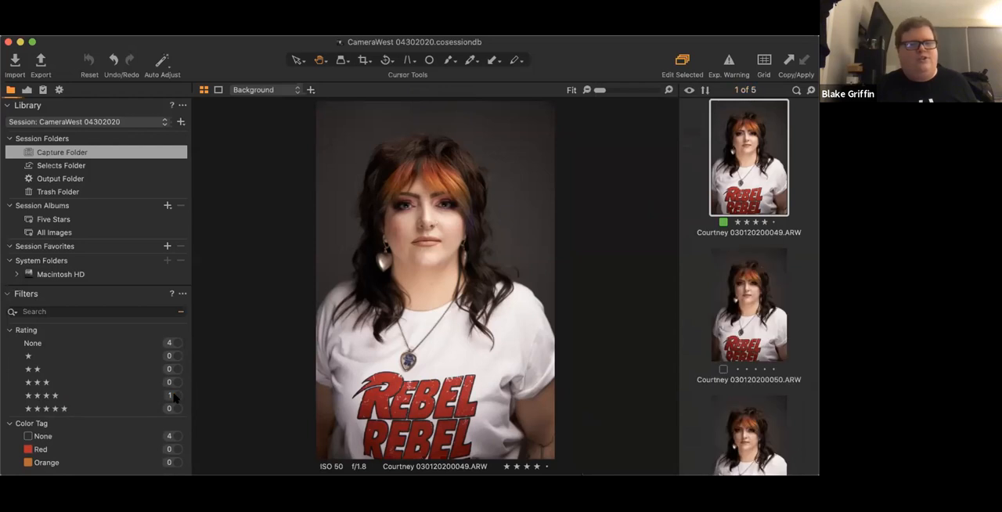
scroll(165, 429, down, 5)
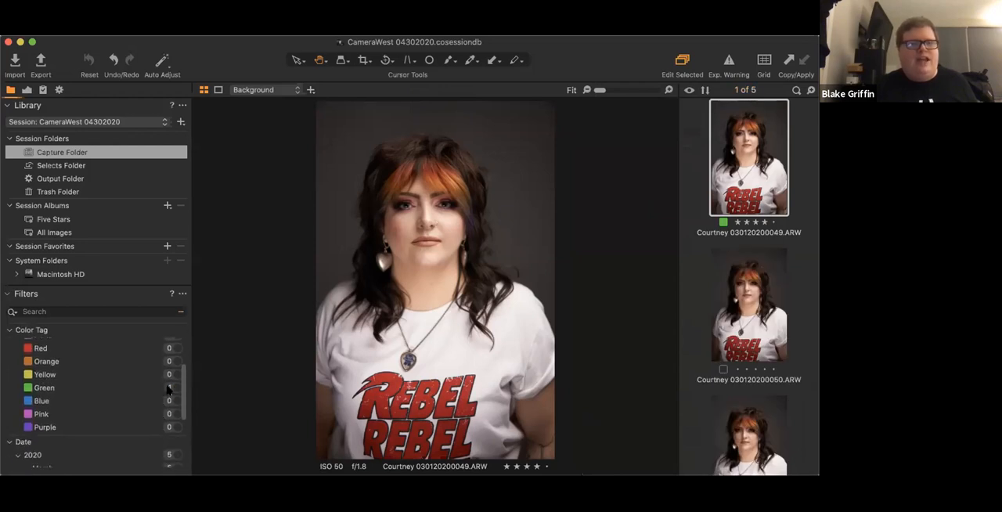
click(173, 388)
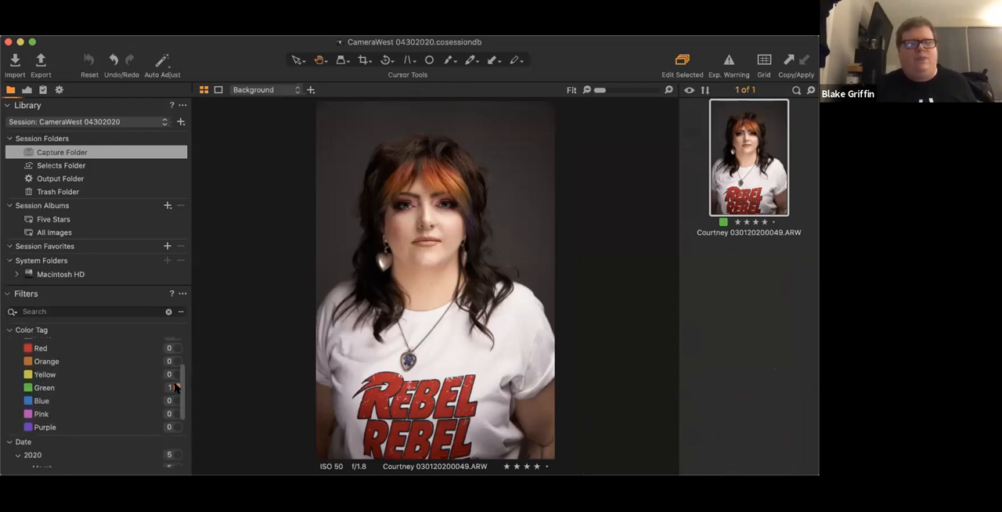
click(174, 388)
scroll(97, 403, up, 5)
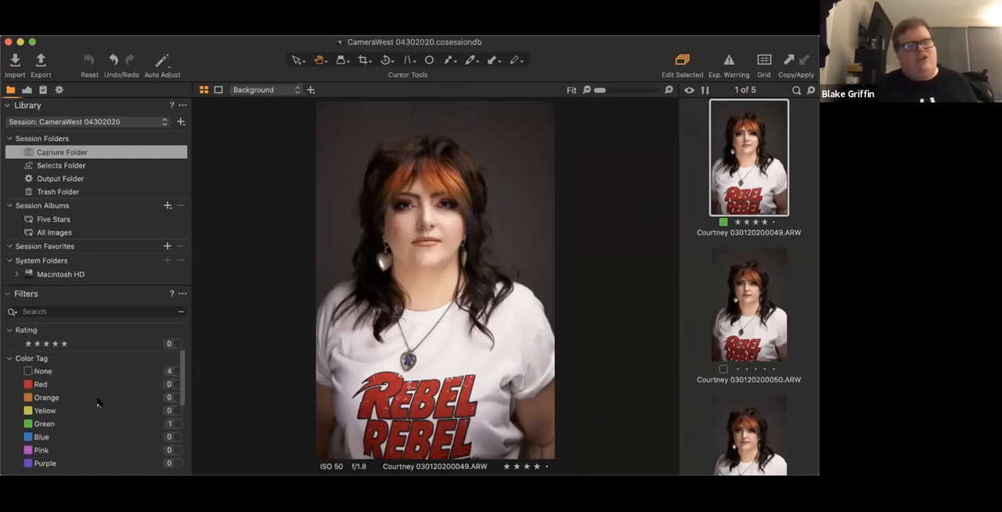
- Examine the date, keyword and place filters for the imported images
scroll(97, 403, down, 10)
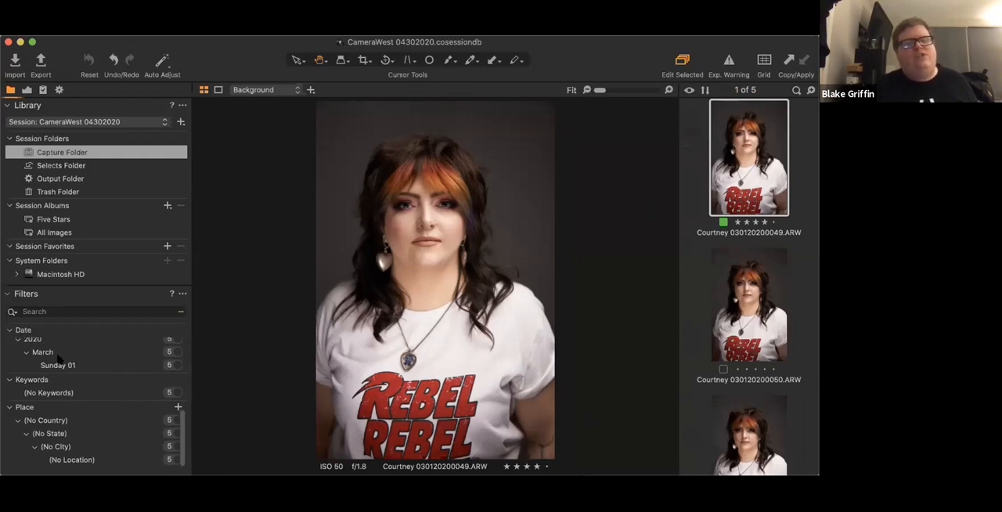
click(66, 394)
click(124, 392)
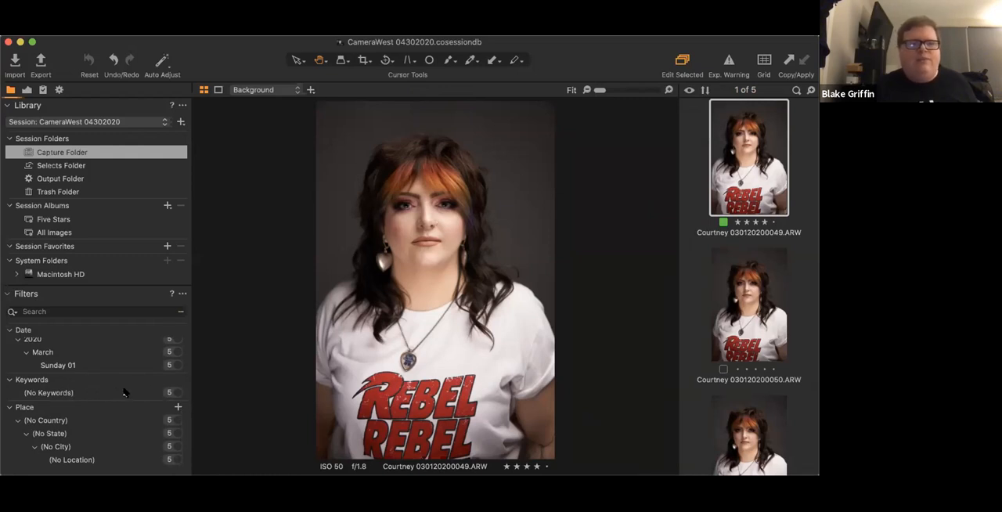
scroll(110, 337, up, 5)
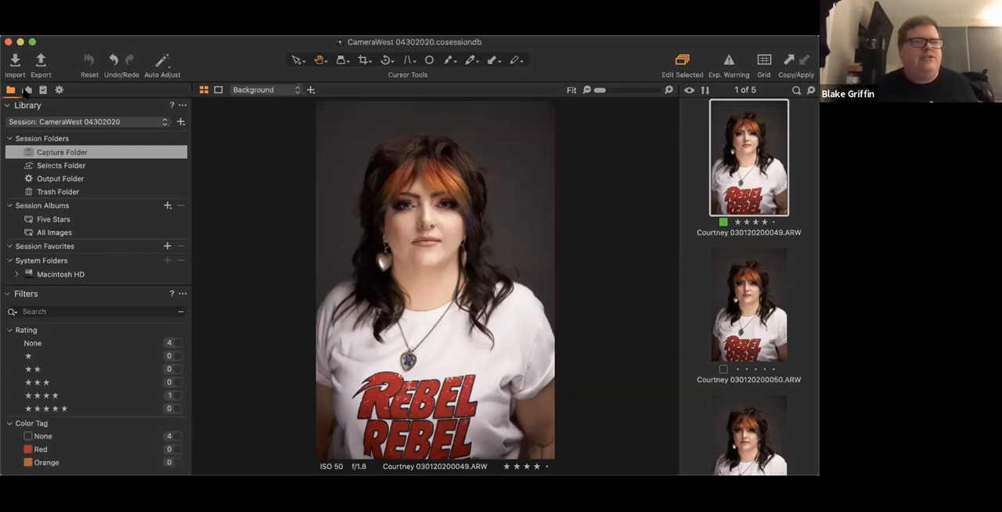
- Show the adjustment tools for the portrait and examine the available white balance modes
click(27, 90)
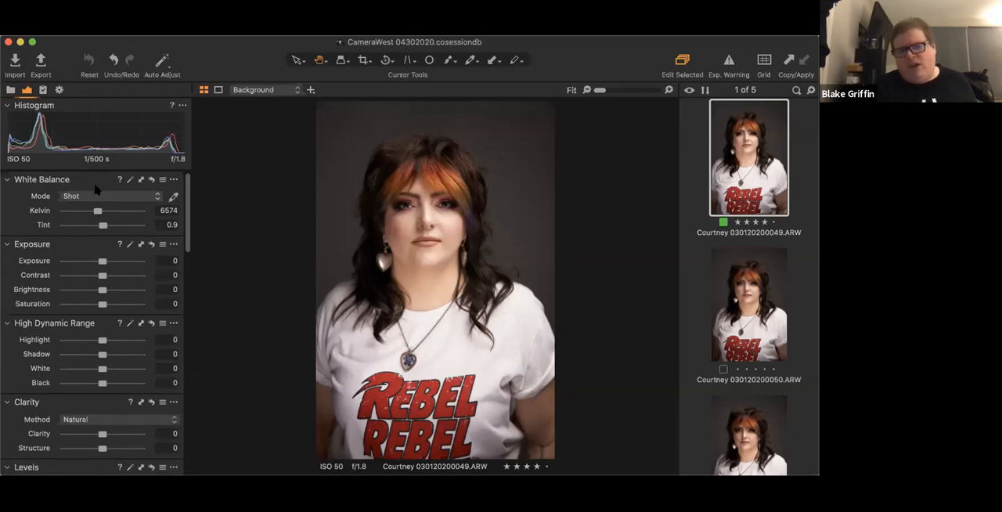
click(100, 197)
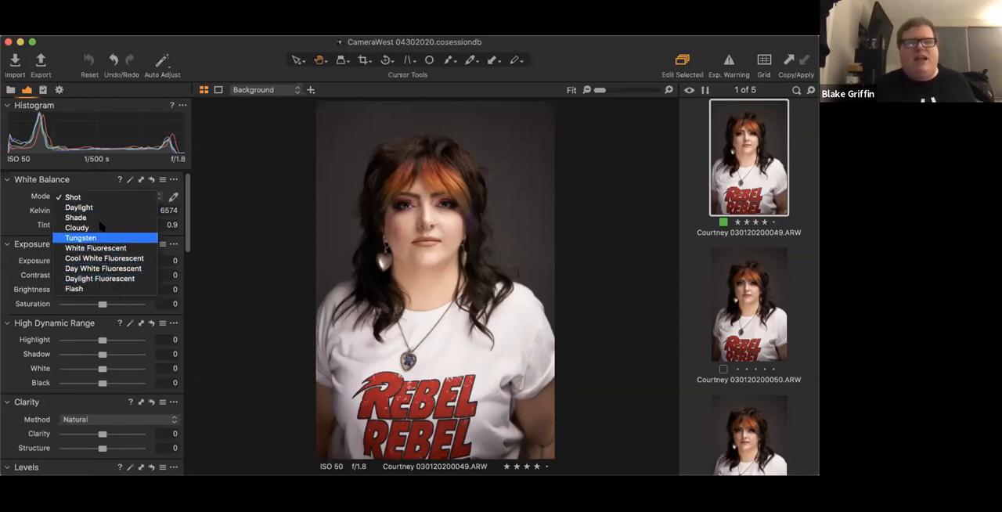
click(22, 217)
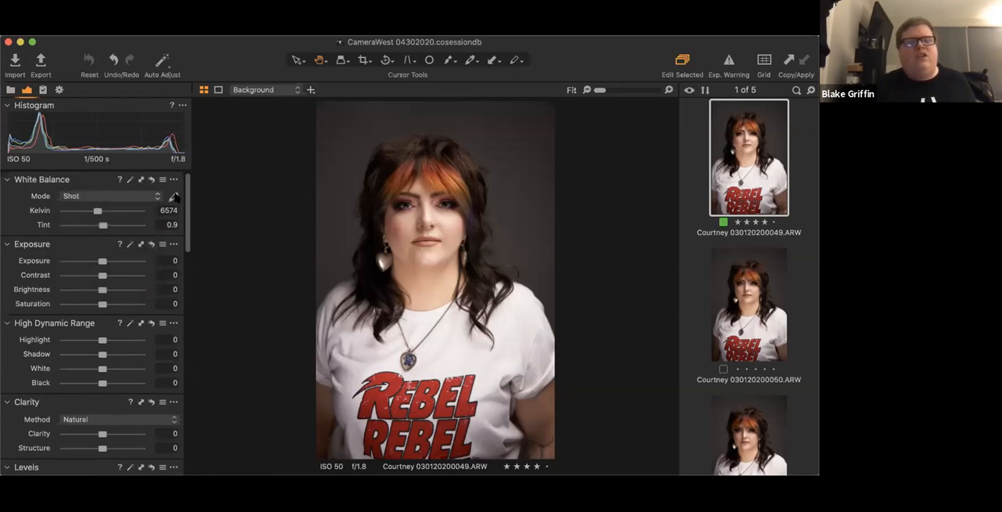
- Pick the white balance from the portrait's gray background, and set Kelvin to 6465 to warm the image
click(174, 196)
click(352, 184)
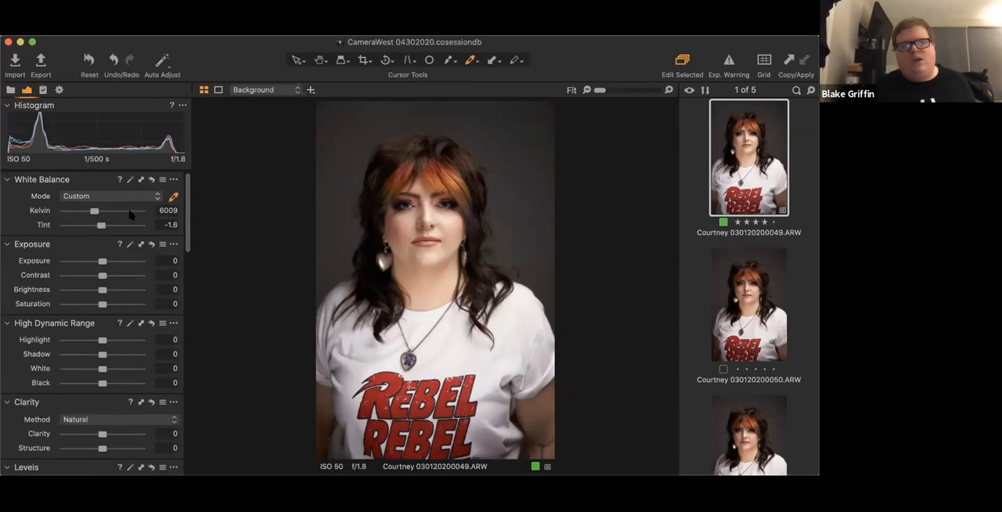
drag(94, 213, 96, 212)
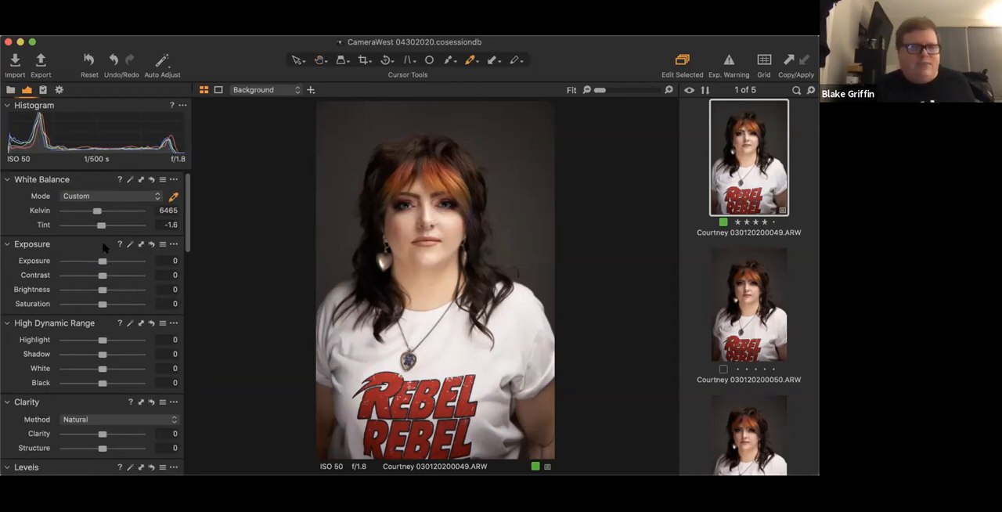
scroll(108, 259, down, 3)
scroll(104, 247, up, 2)
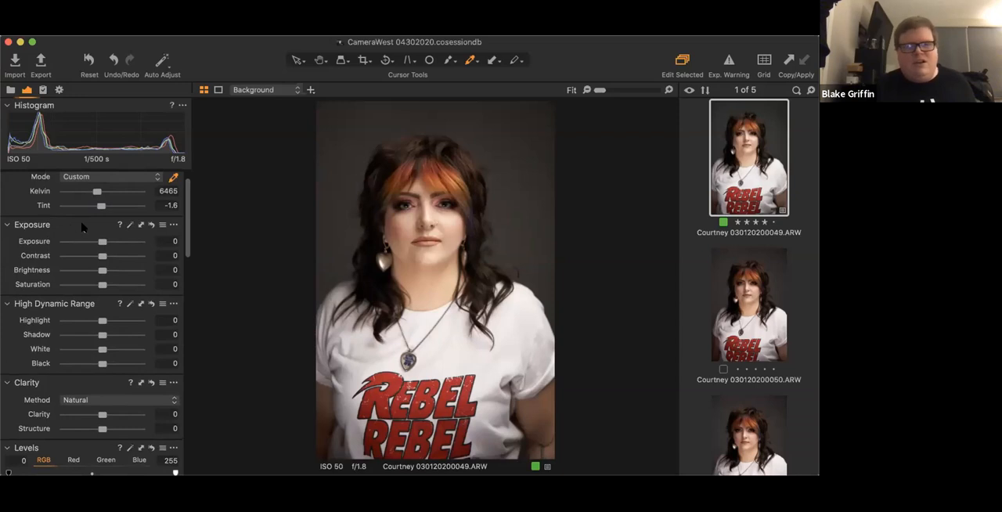
- Set the portrait's Exposure to -0.01, Contrast to 6, Brightness to 4 and Saturation to 19, collapsing the White Balance and Exposure tools
scroll(88, 227, up, 2)
click(90, 174)
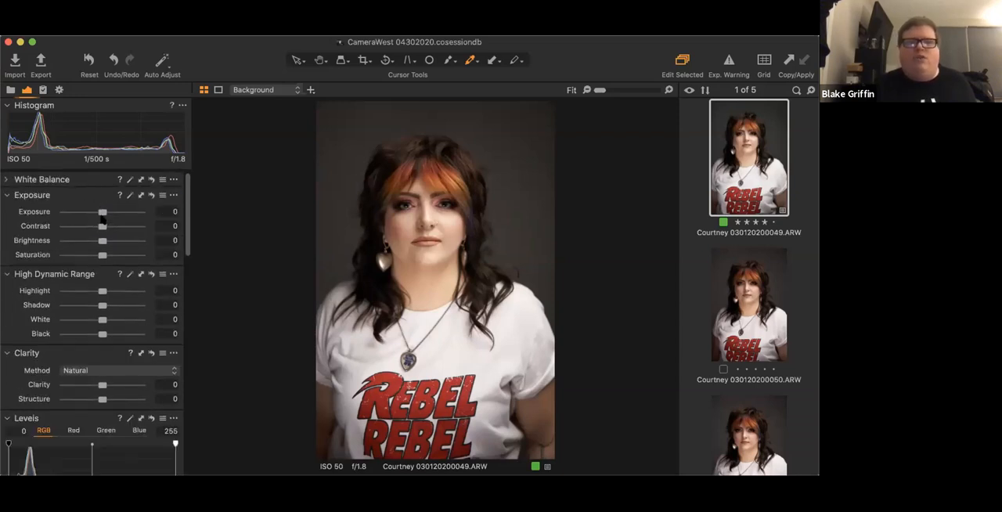
drag(103, 213, 107, 227)
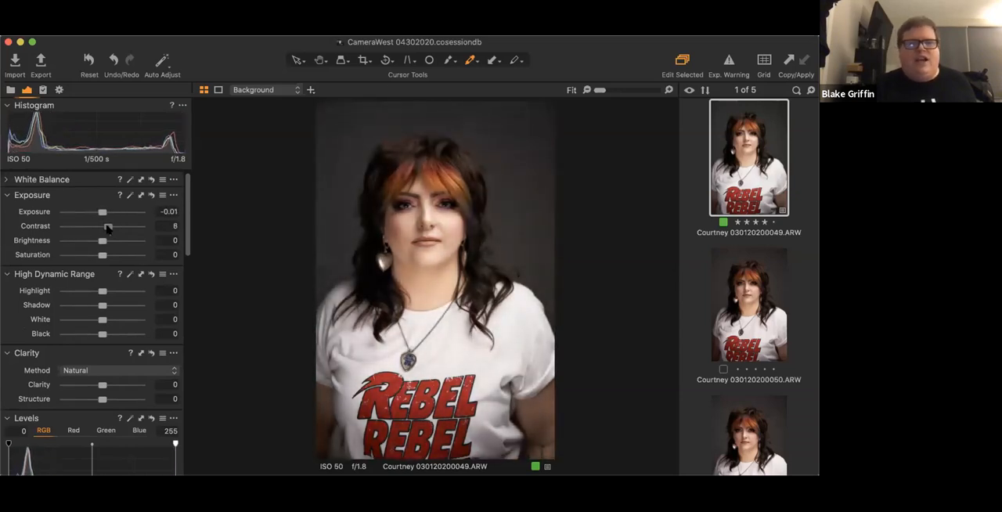
drag(103, 240, 105, 243)
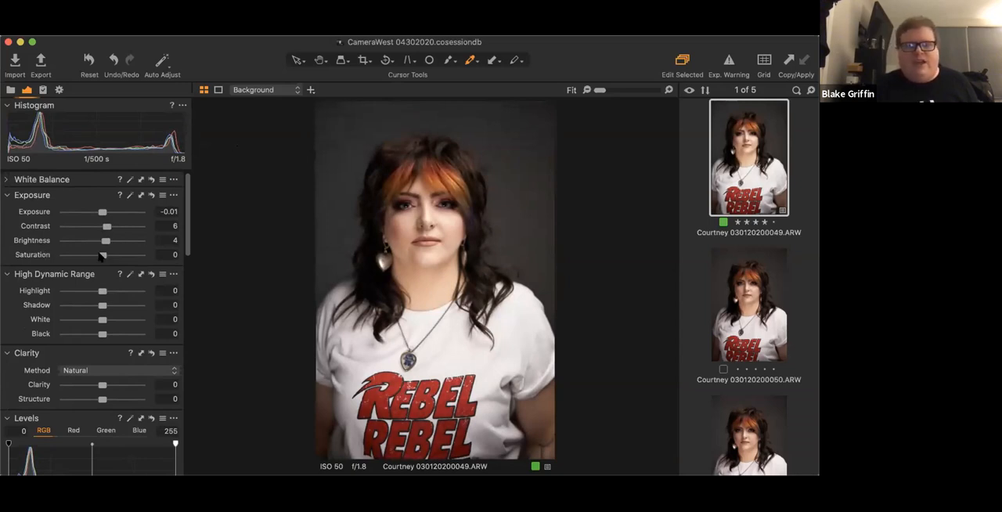
drag(103, 254, 108, 256)
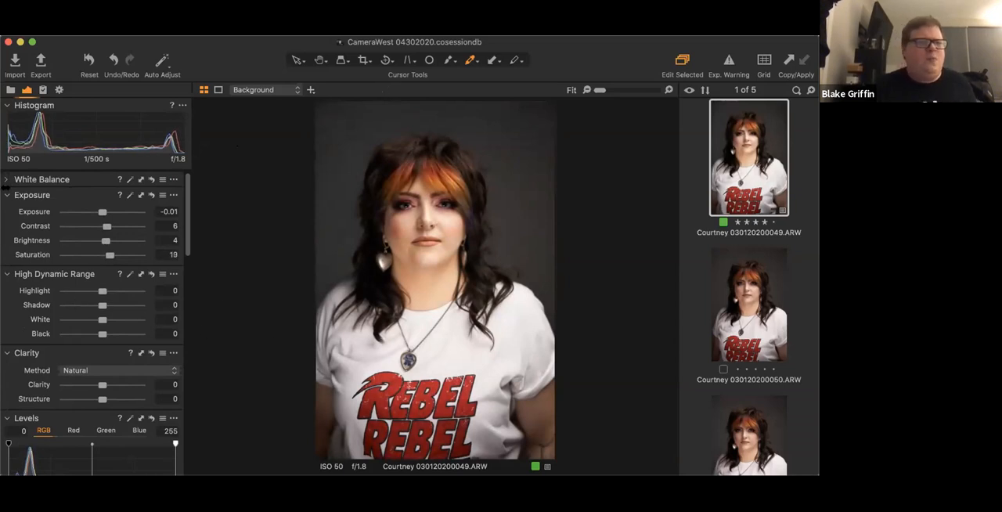
click(7, 196)
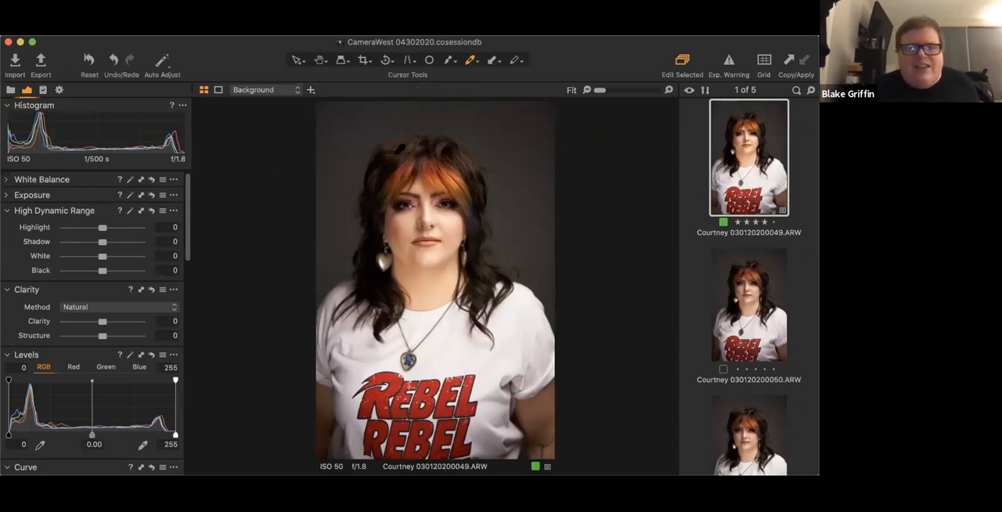
- Set the High Dynamic Range Highlight to -2, Shadow to 3, White to -24 and Black to -10, and collapse the tool
click(319, 60)
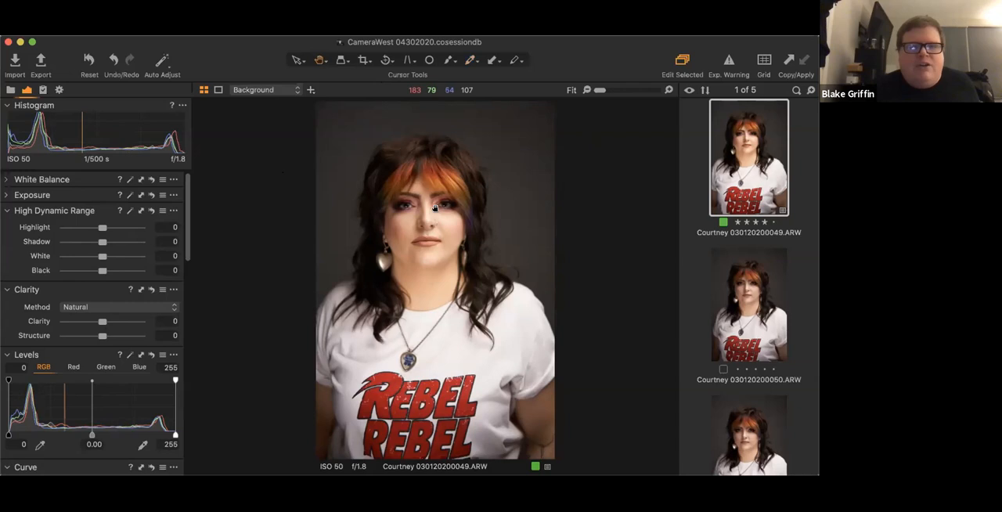
click(429, 216)
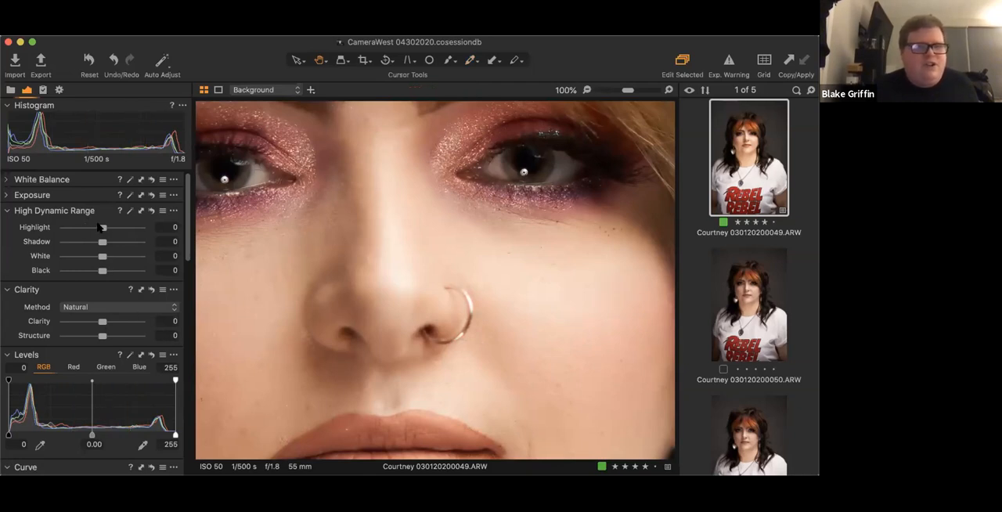
drag(101, 227, 66, 233)
drag(63, 227, 100, 227)
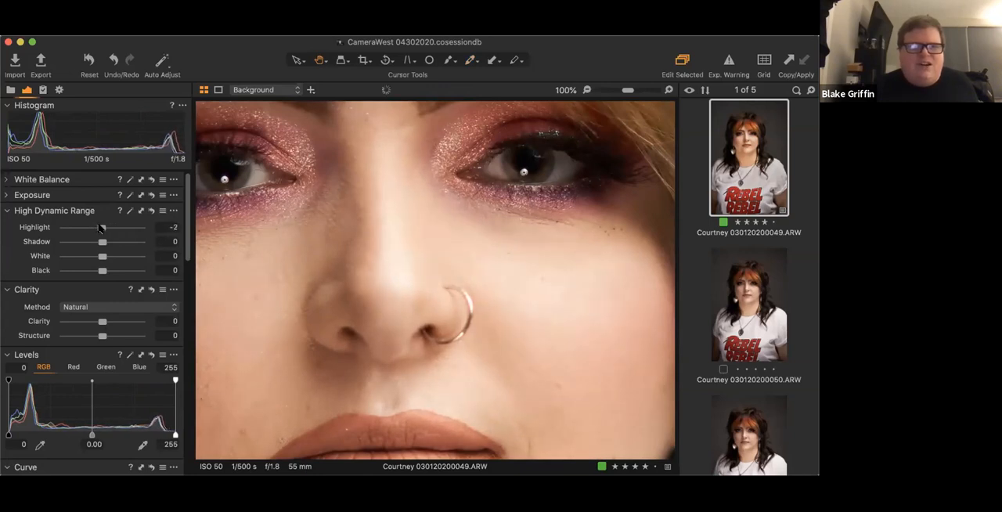
double_click(294, 198)
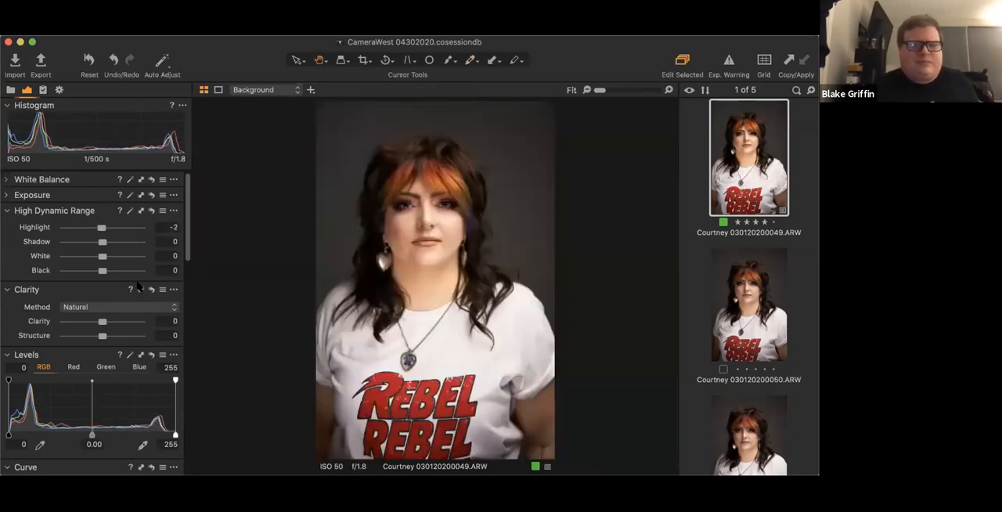
drag(102, 246, 103, 244)
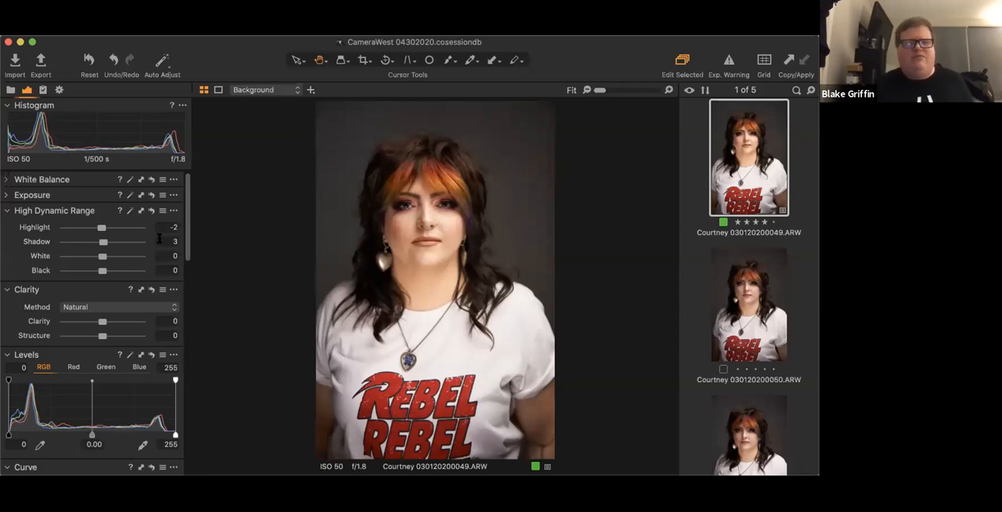
mouse_move(102, 256)
mouse_down()
mouse_move(93, 256)
mouse_move(99, 272)
mouse_up()
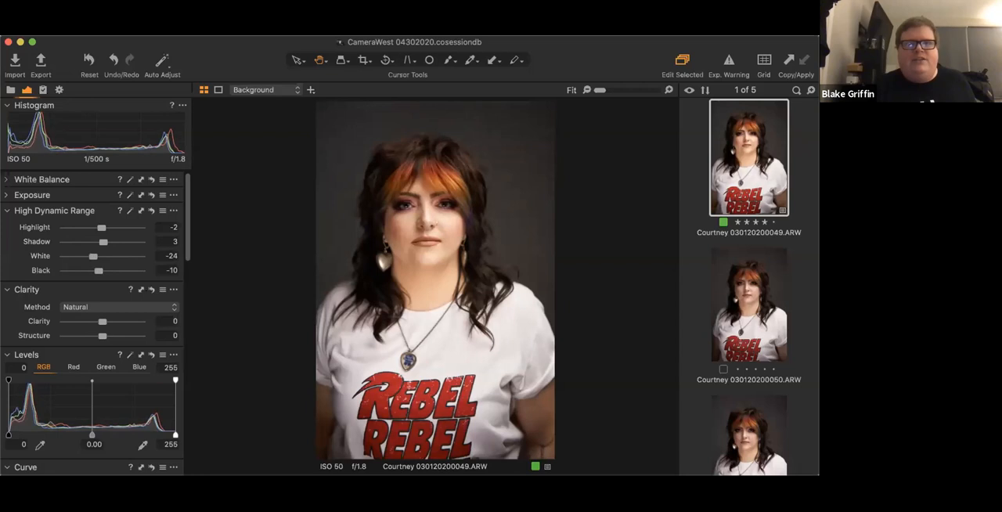
click(6, 211)
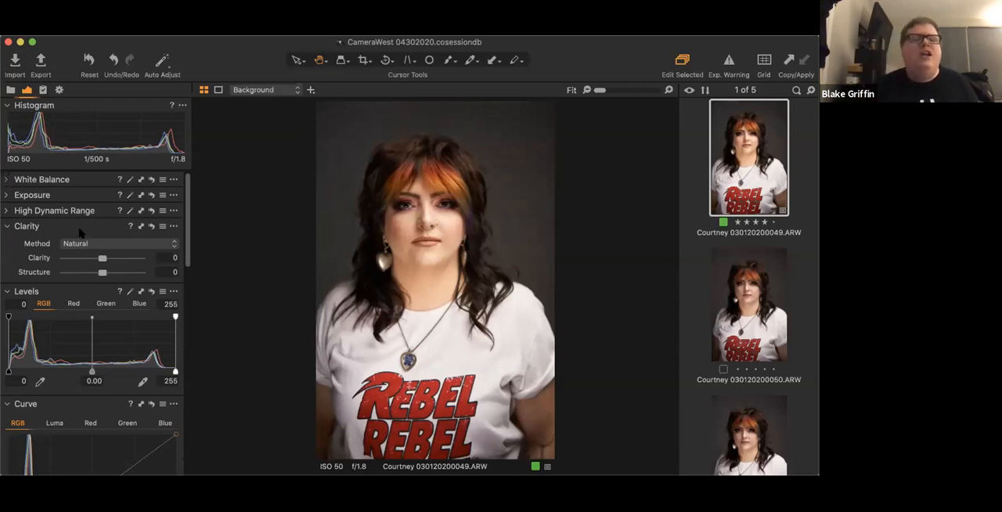
- Examine the available Clarity methods without changing the current one, and collapse the Clarity tool
click(108, 244)
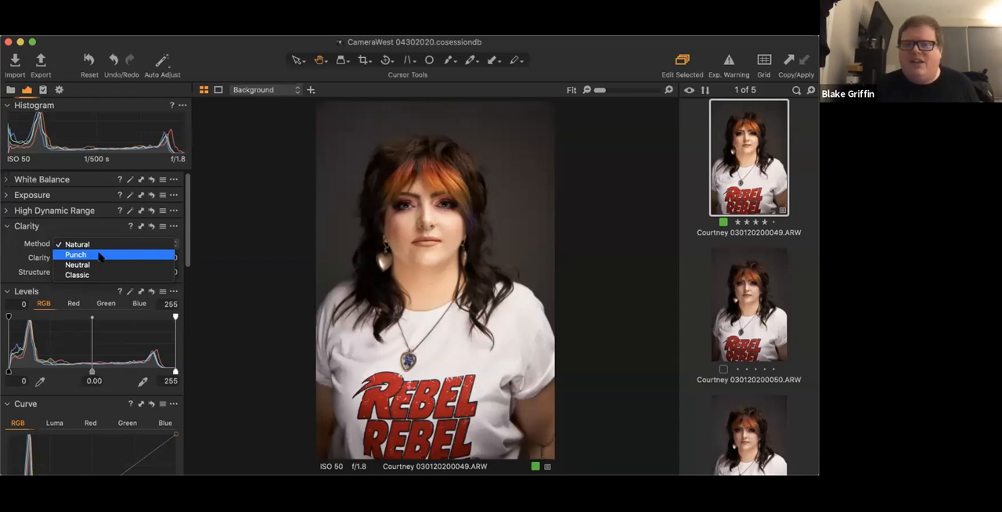
click(15, 249)
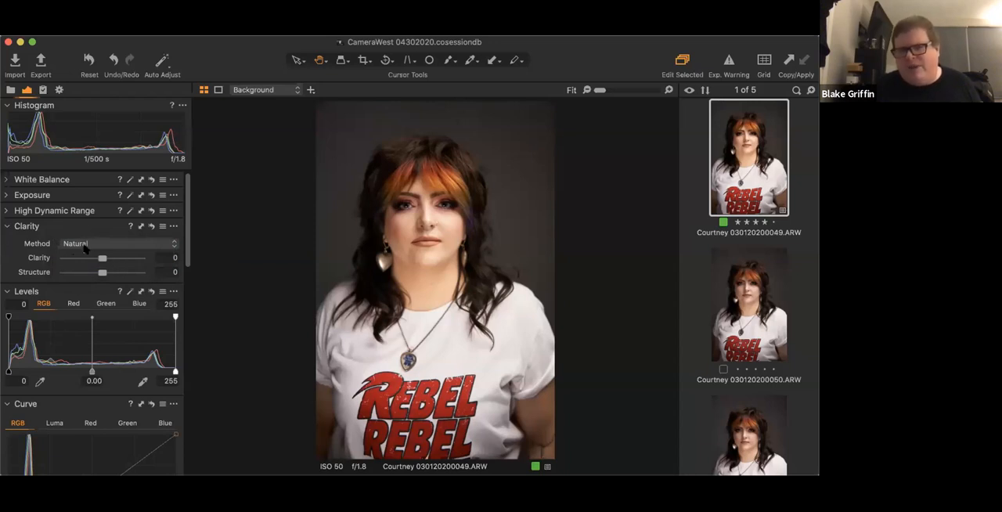
click(7, 227)
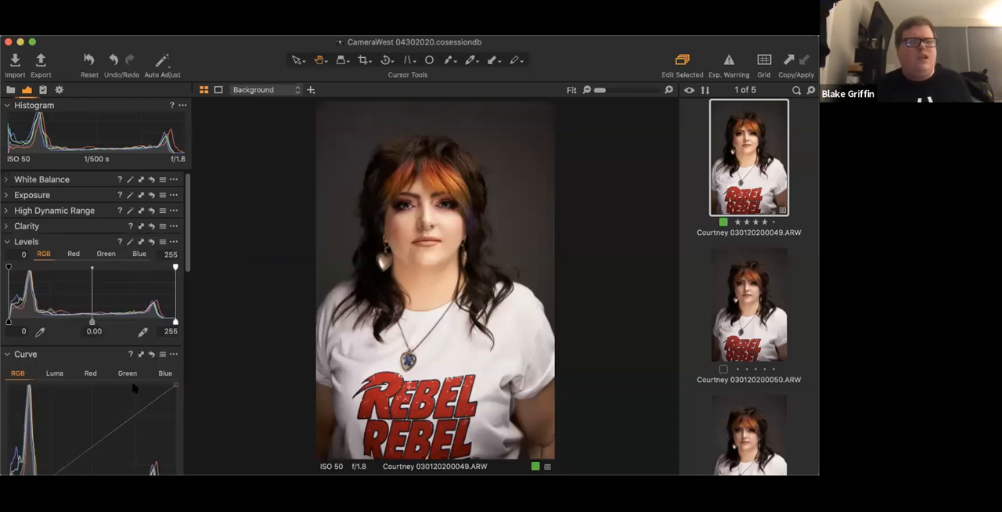
- Examine the red, green and blue channels in Levels, and collapse the Levels tool
scroll(70, 356, down, 1)
scroll(71, 356, up, 1)
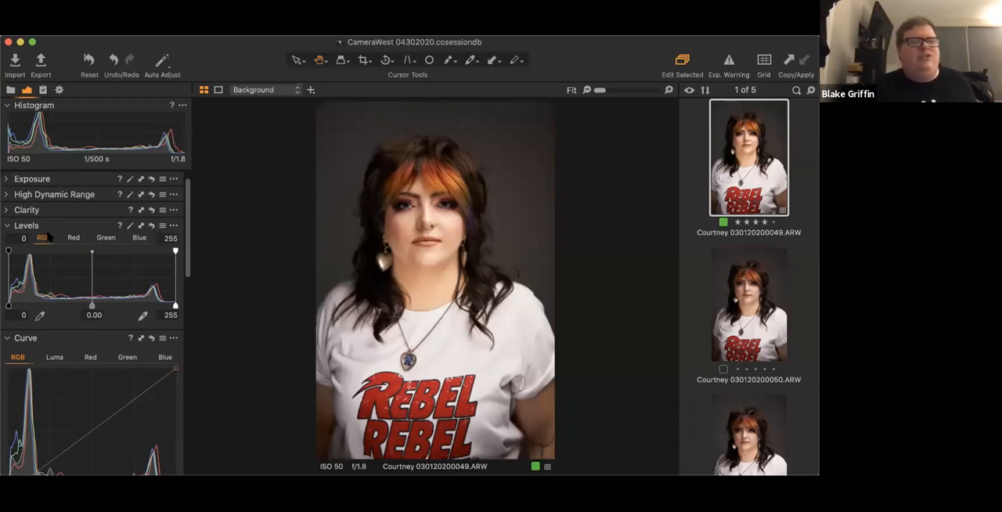
click(72, 237)
click(105, 237)
click(140, 237)
click(105, 237)
click(72, 238)
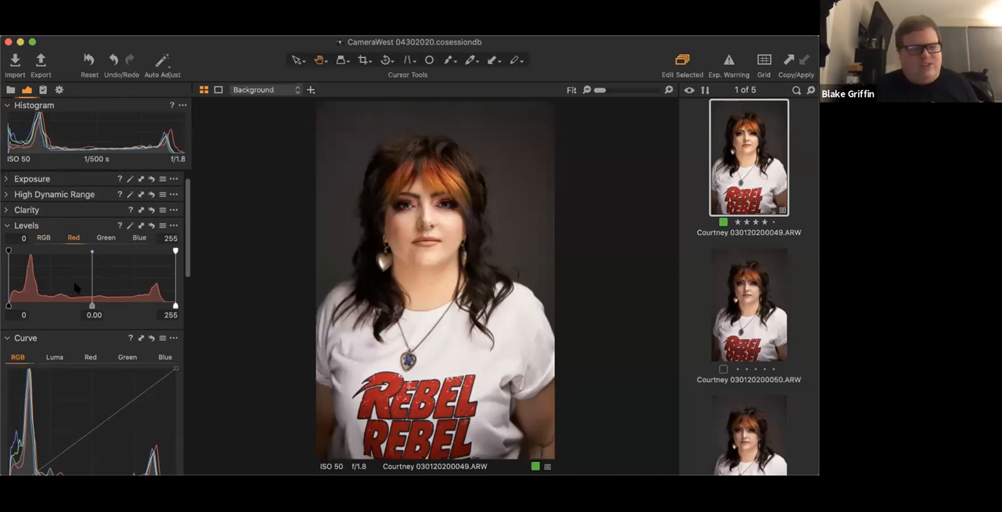
scroll(76, 289, down, 2)
scroll(76, 288, up, 2)
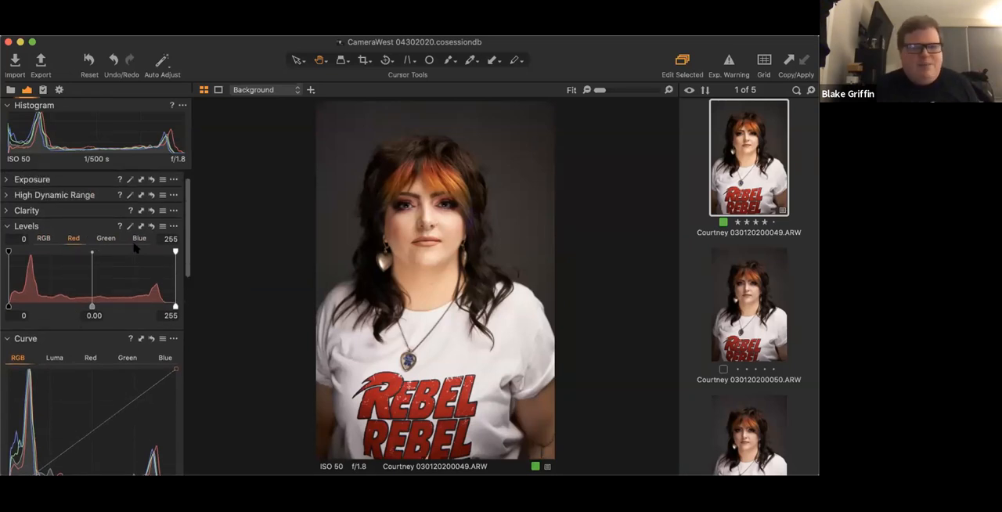
click(9, 226)
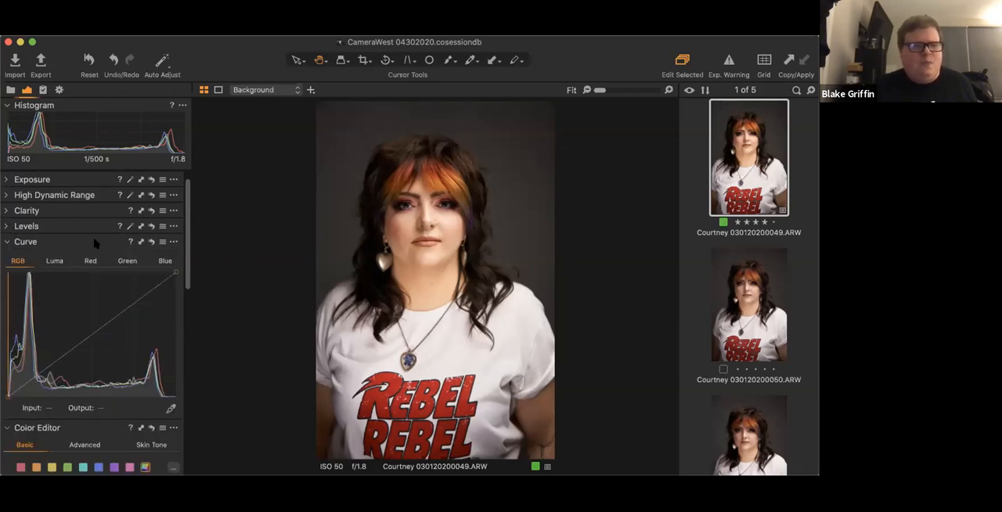
- Darken the portrait with the Luma curve by adding one slightly lowered point in the shadows and another in the upper tones
scroll(94, 243, down, 3)
scroll(94, 242, down, 1)
scroll(68, 299, up, 1)
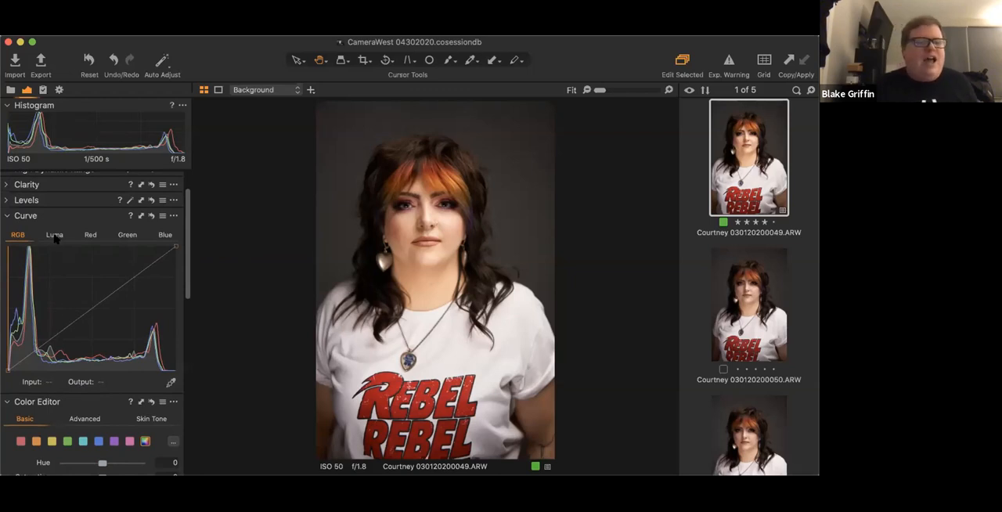
click(54, 237)
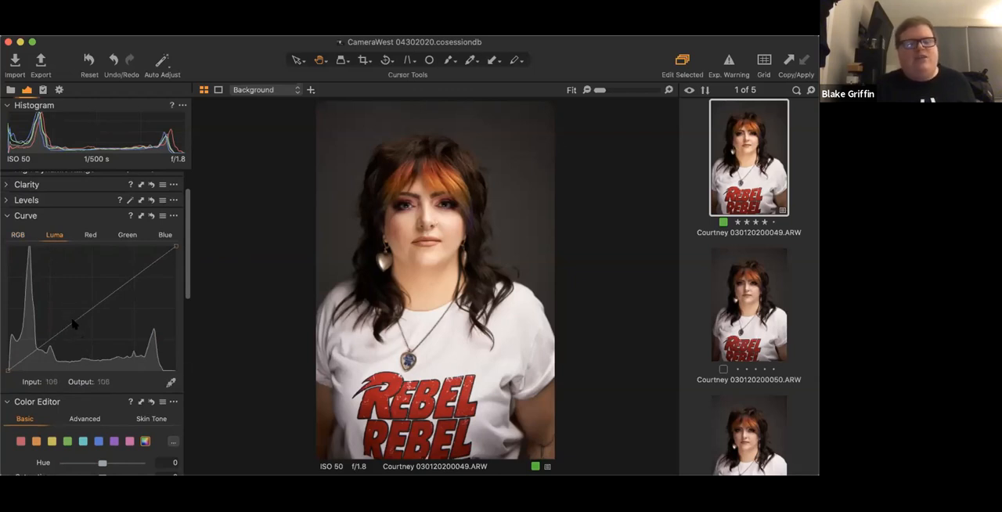
drag(51, 339, 55, 345)
mouse_move(135, 286)
mouse_down()
mouse_move(126, 277)
mouse_move(131, 284)
mouse_up()
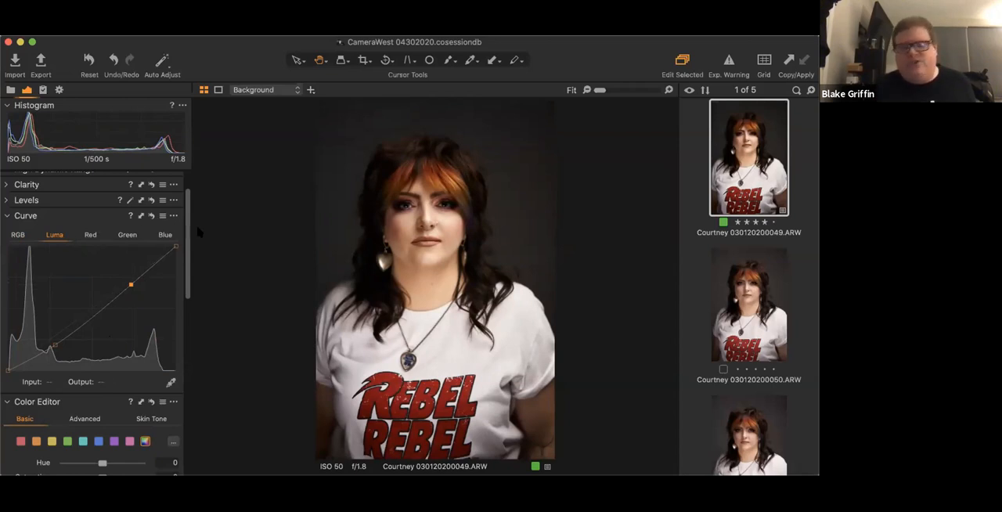
- Set the hue of the red range to -0.1 in the Color Editor's Basic mode
scroll(112, 344, down, 4)
scroll(112, 343, down, 9)
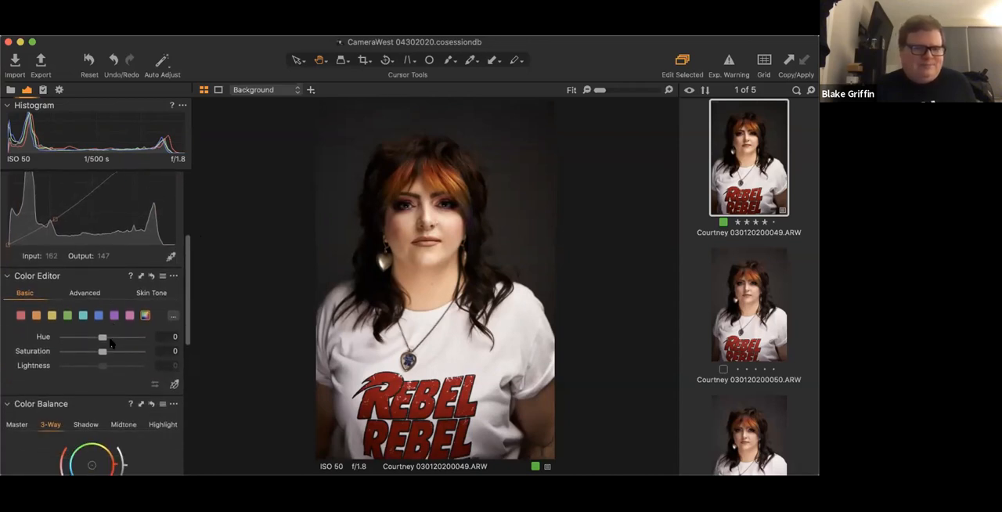
scroll(75, 248, up, 6)
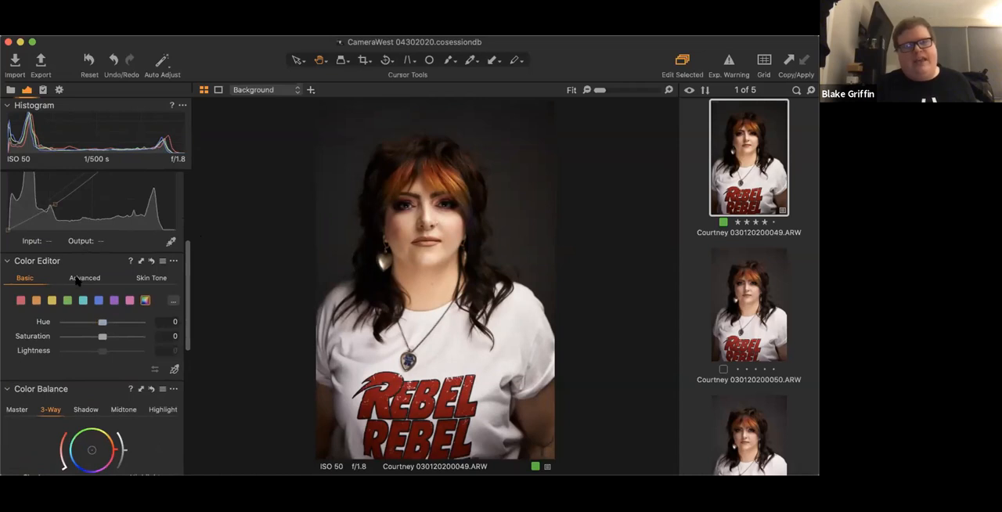
scroll(50, 273, down, 1)
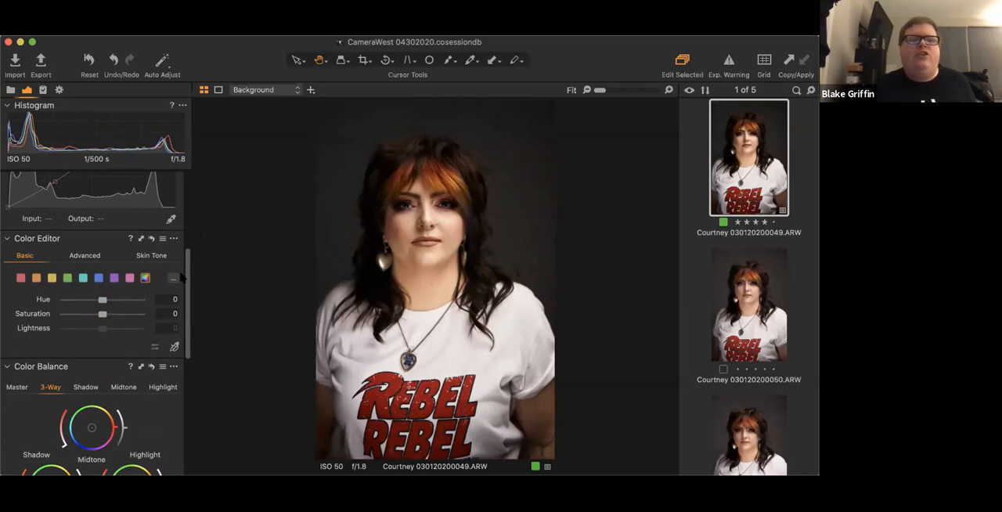
click(21, 279)
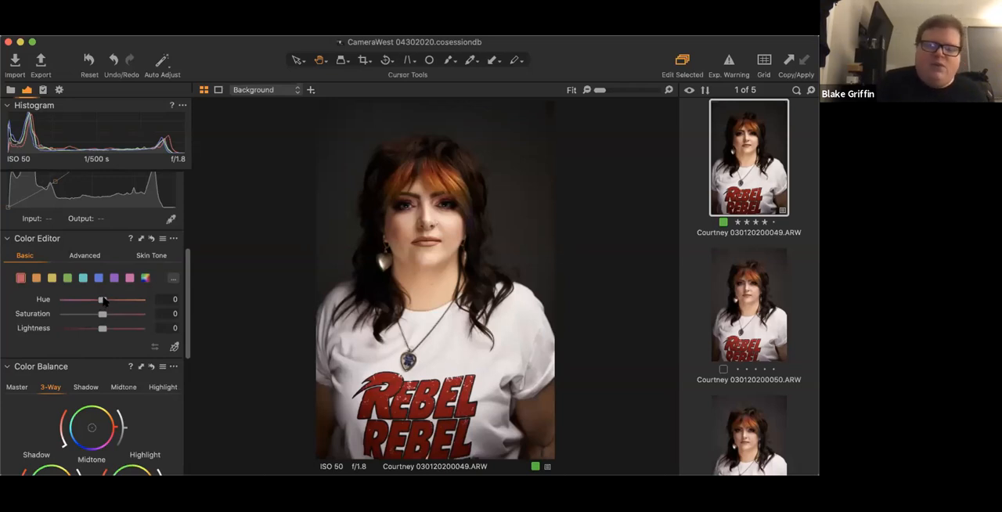
mouse_move(104, 300)
mouse_down()
mouse_move(159, 294)
mouse_move(105, 303)
mouse_up()
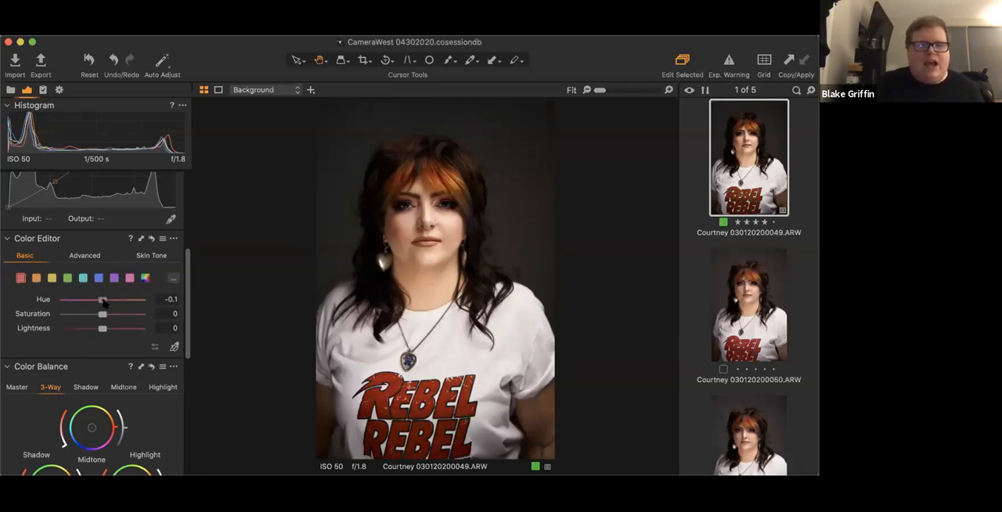
- Sample the skin tone from the woman's cheek with the Color Editor's Skin Tone picker, and show the whole portrait again
click(147, 259)
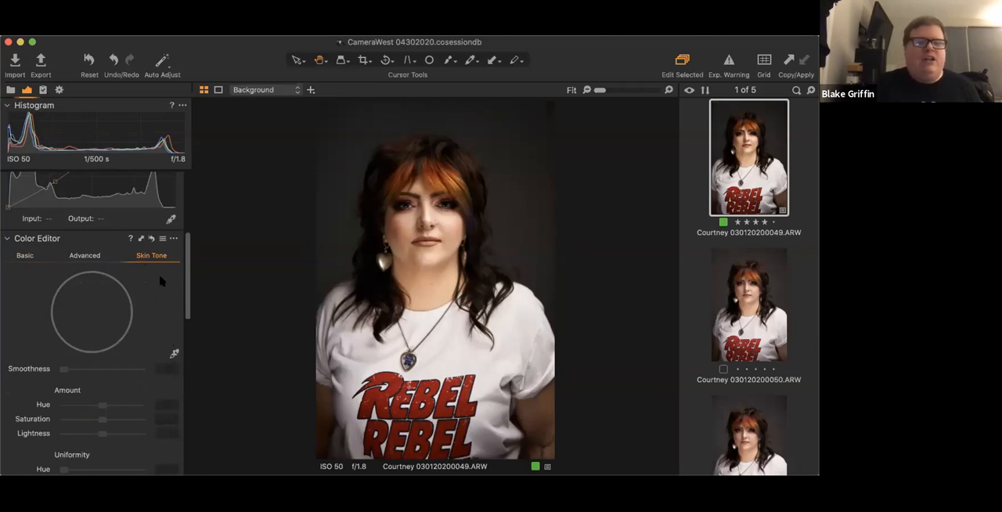
click(176, 354)
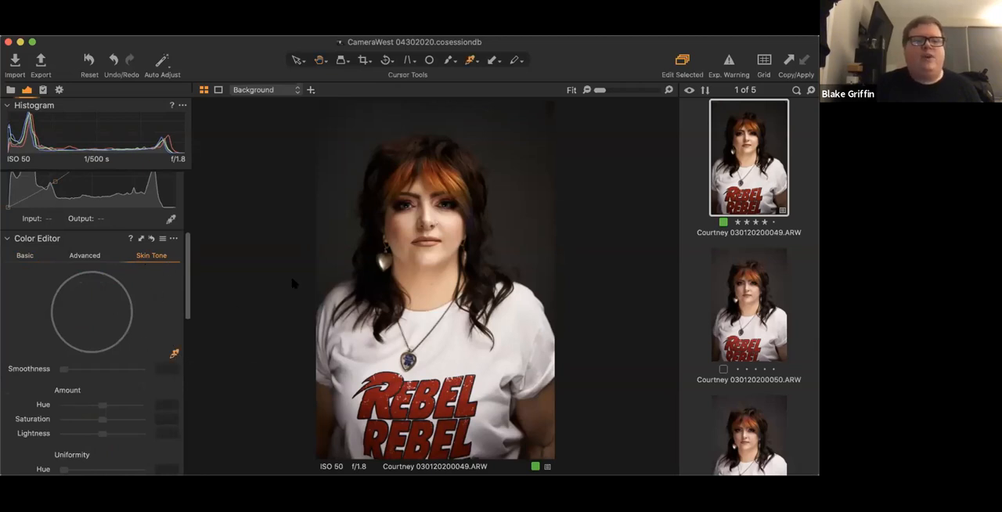
scroll(391, 243, up, 5)
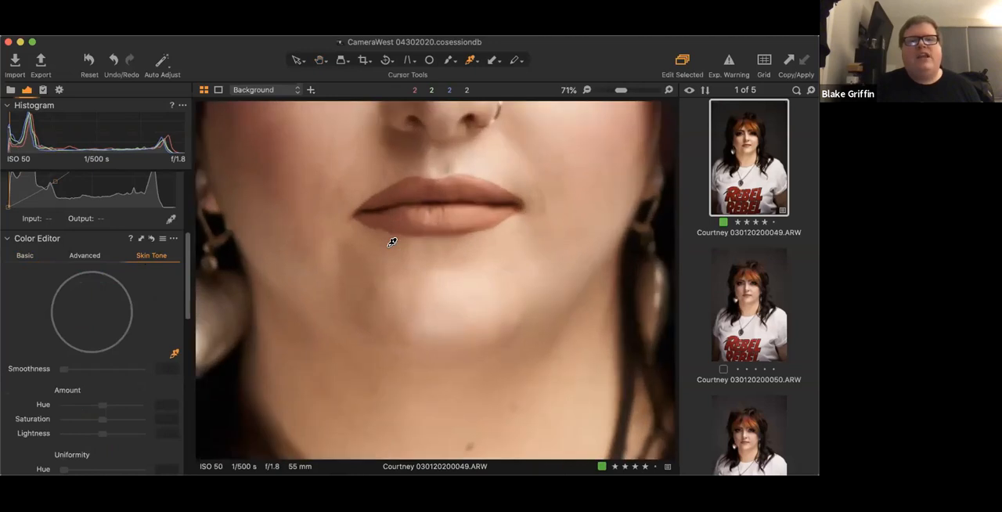
scroll(391, 243, down, 1)
scroll(392, 243, up, 8)
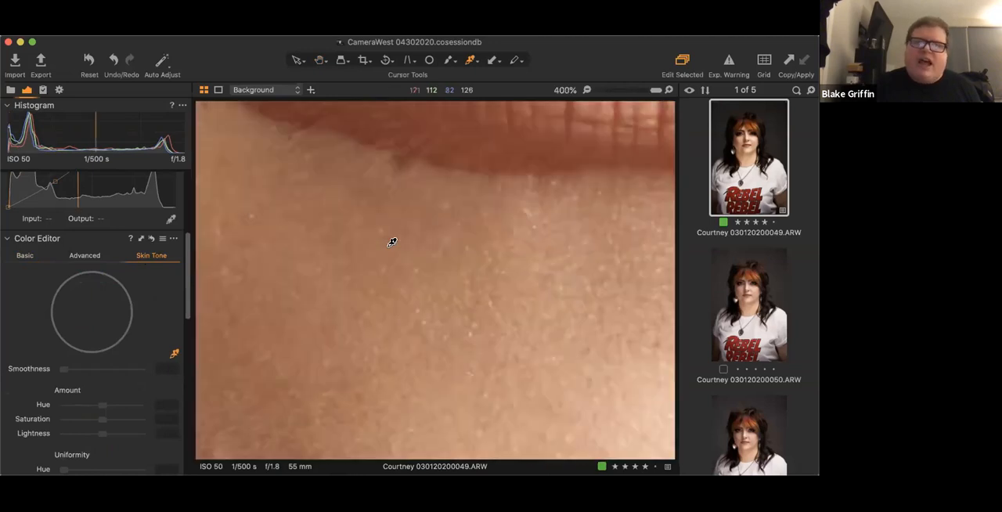
scroll(392, 242, down, 10)
scroll(392, 243, up, 4)
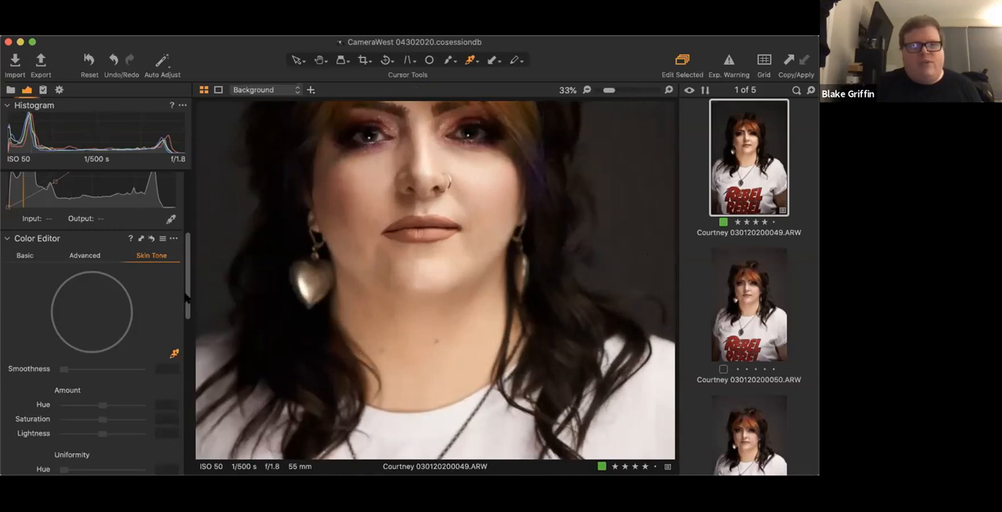
scroll(186, 274, up, 3)
scroll(187, 274, down, 4)
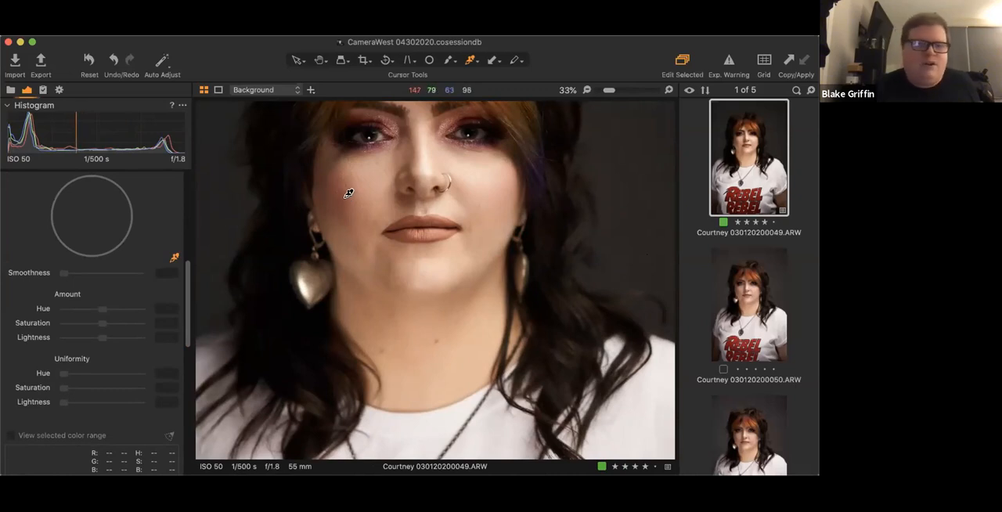
click(348, 194)
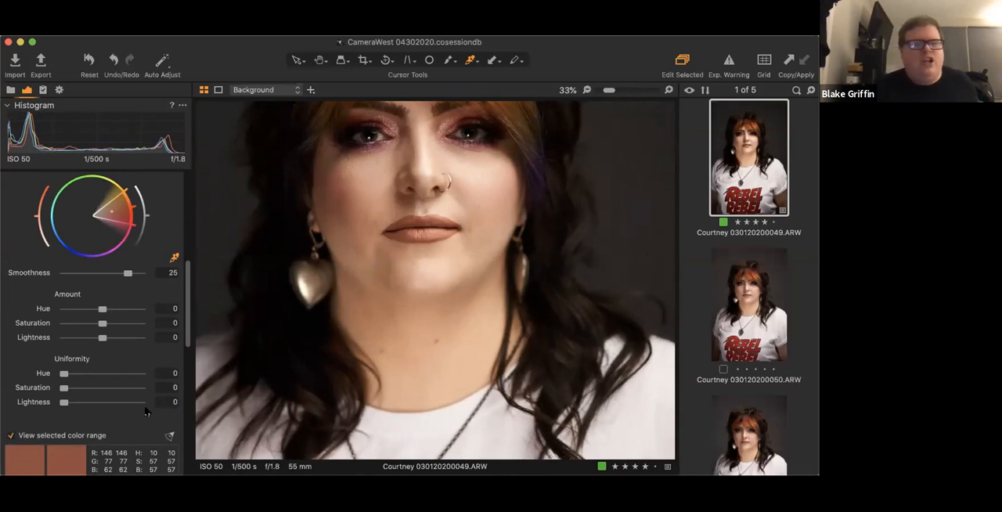
scroll(249, 334, down, 3)
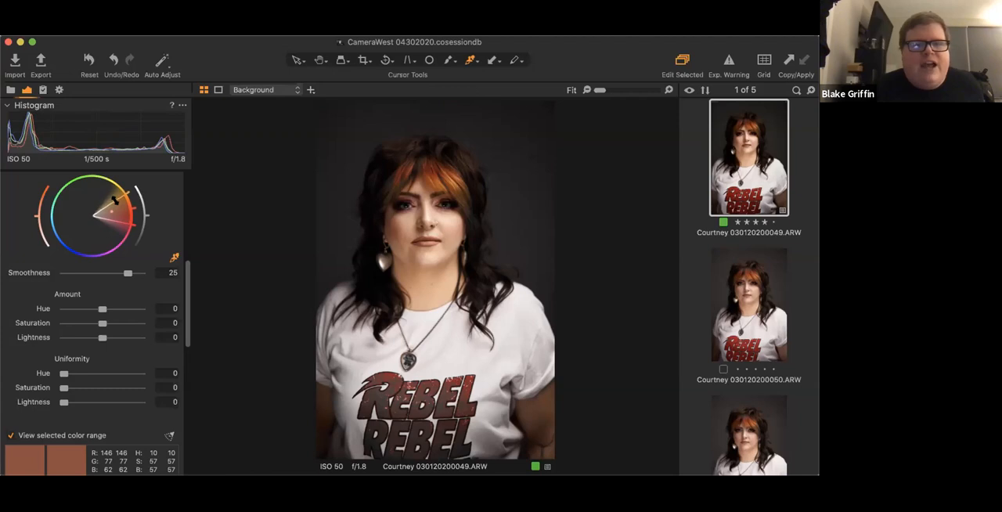
- Narrow the sampled skin tone range around orange on the color wheel and set its Smoothness to 5.7
drag(121, 223, 120, 217)
drag(115, 198, 121, 208)
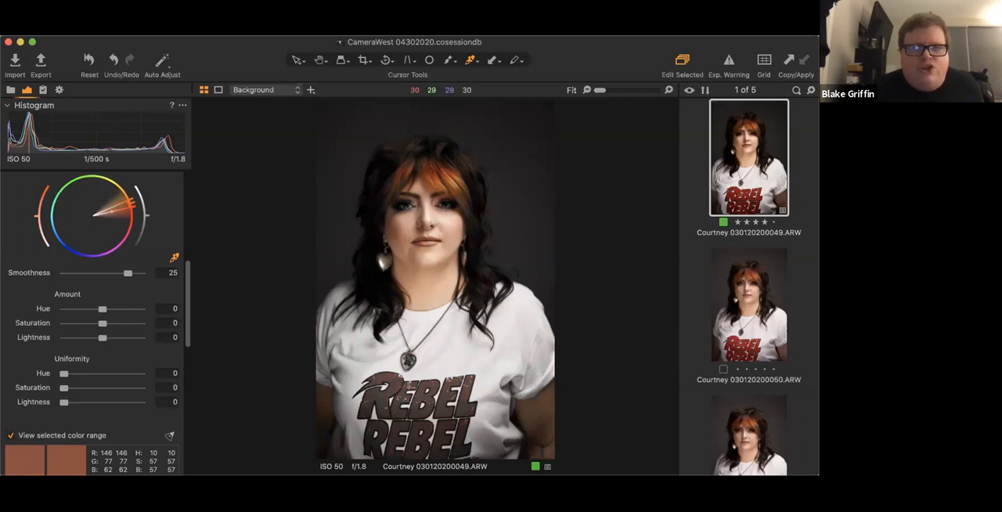
scroll(361, 211, up, 10)
scroll(361, 212, down, 4)
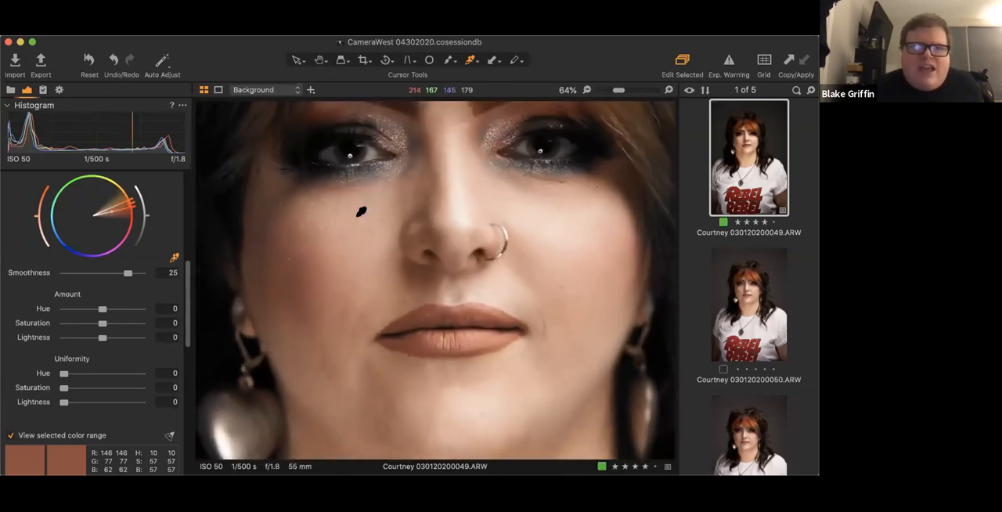
scroll(361, 212, down, 2)
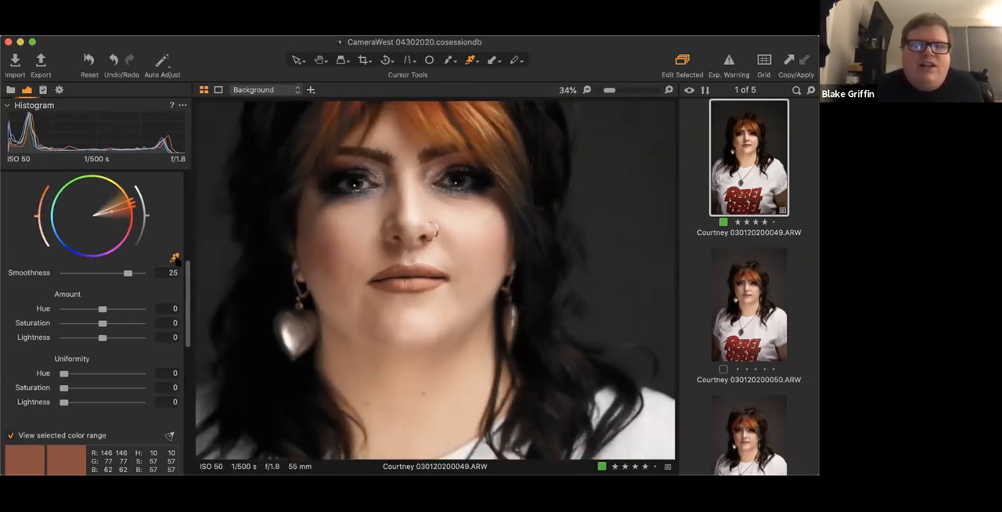
drag(121, 273, 76, 273)
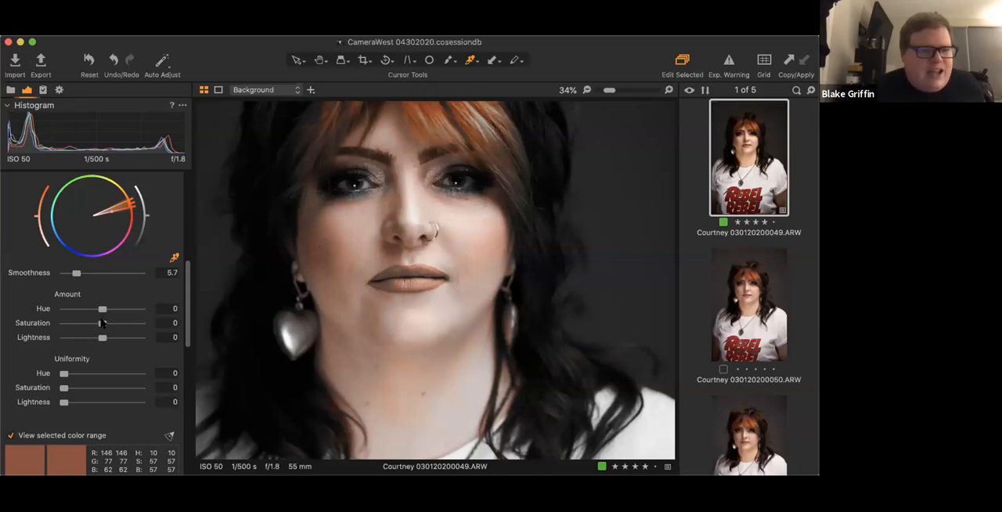
- Set skin tone Amount to Hue 2.5, Saturation -13.4, Lightness 1.4, and Uniformity to 29, 25.2, 21.8; stop viewing the selected range
drag(100, 322, 123, 310)
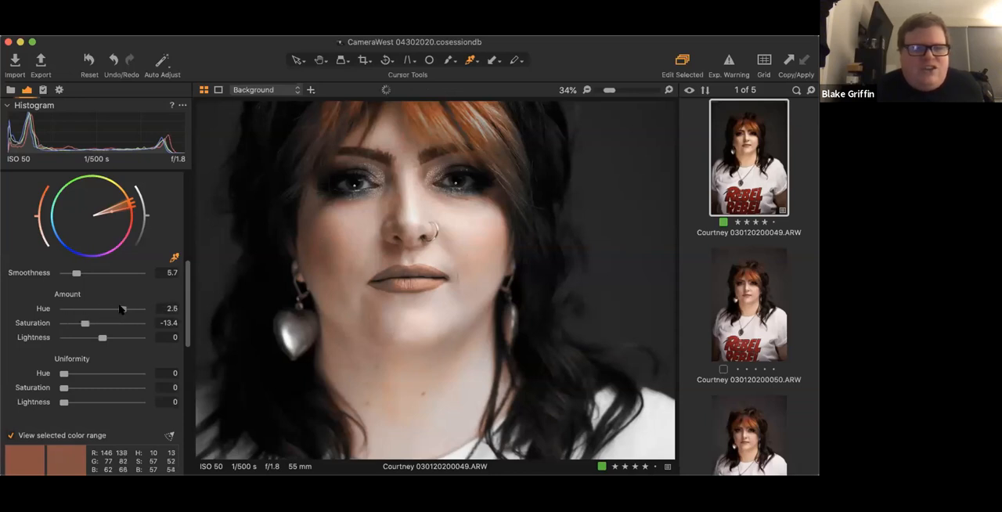
drag(92, 338, 107, 339)
drag(65, 376, 87, 373)
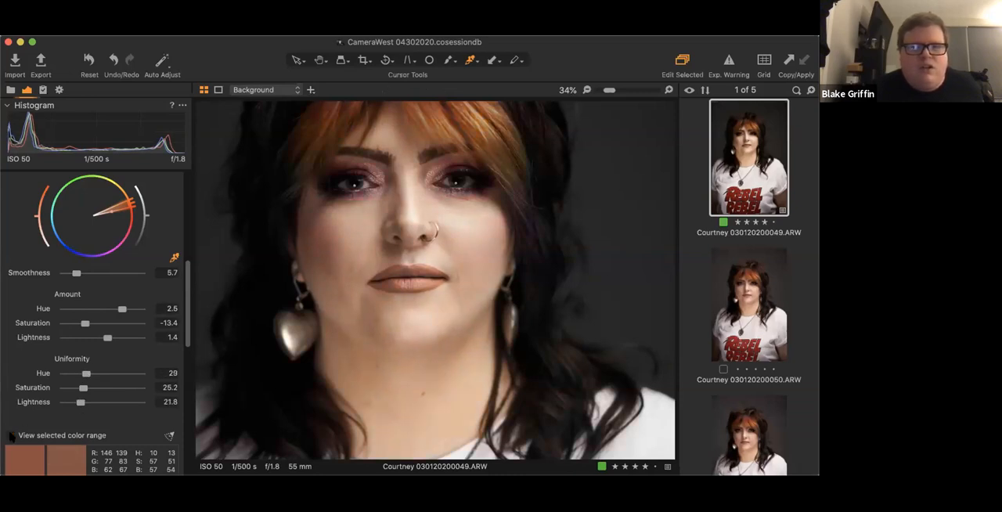
click(10, 435)
- Reset the Skin Tone adjustments in the Color Editor
scroll(117, 267, up, 2)
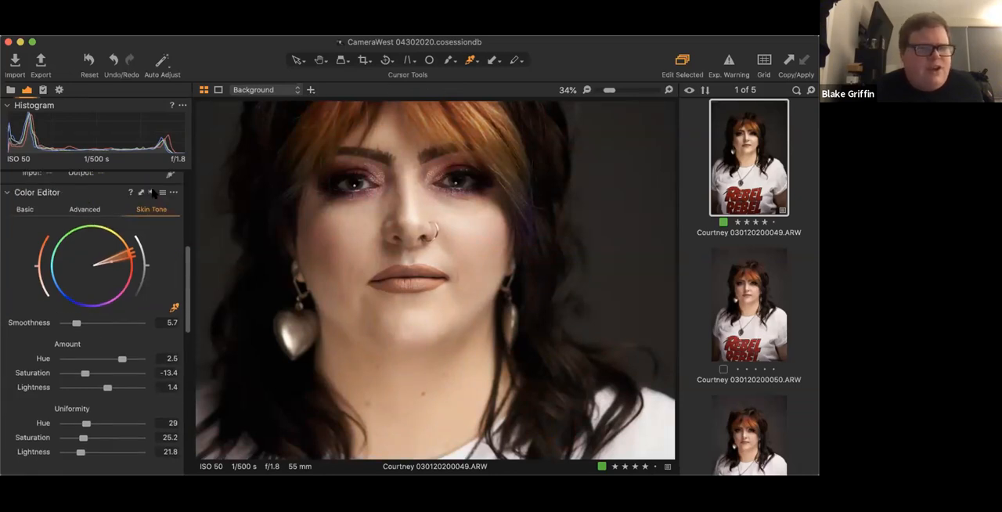
click(152, 193)
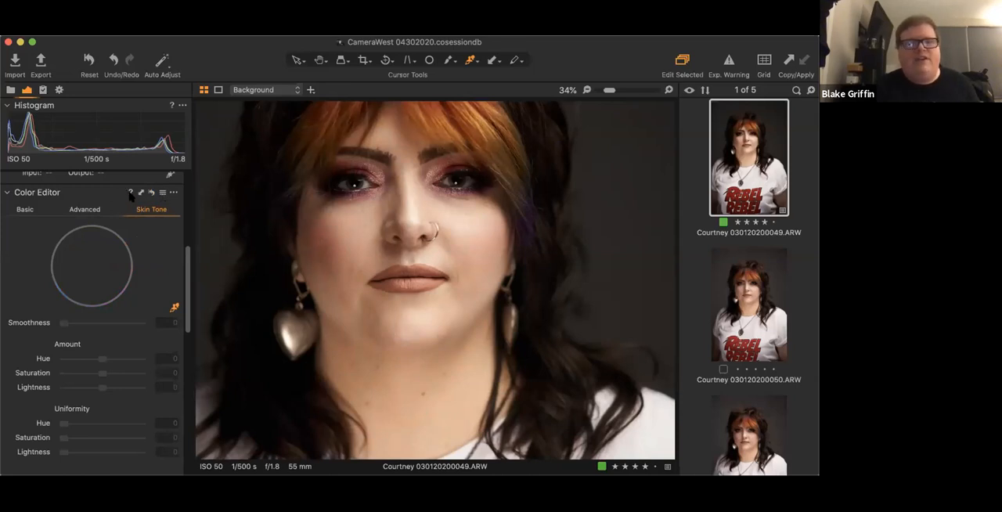
- Check the Color Editor's help, its copyable adjustments and its presets without applying any of them
click(130, 194)
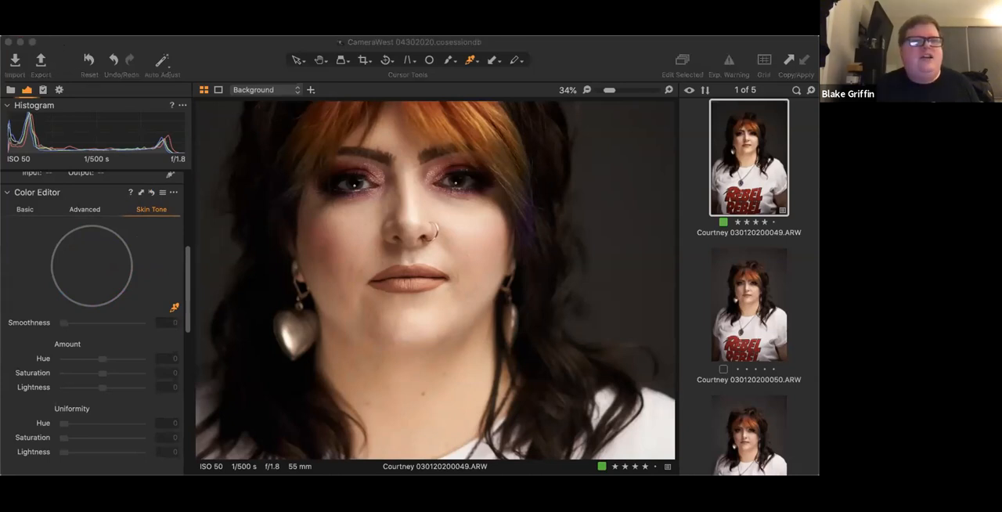
click(141, 193)
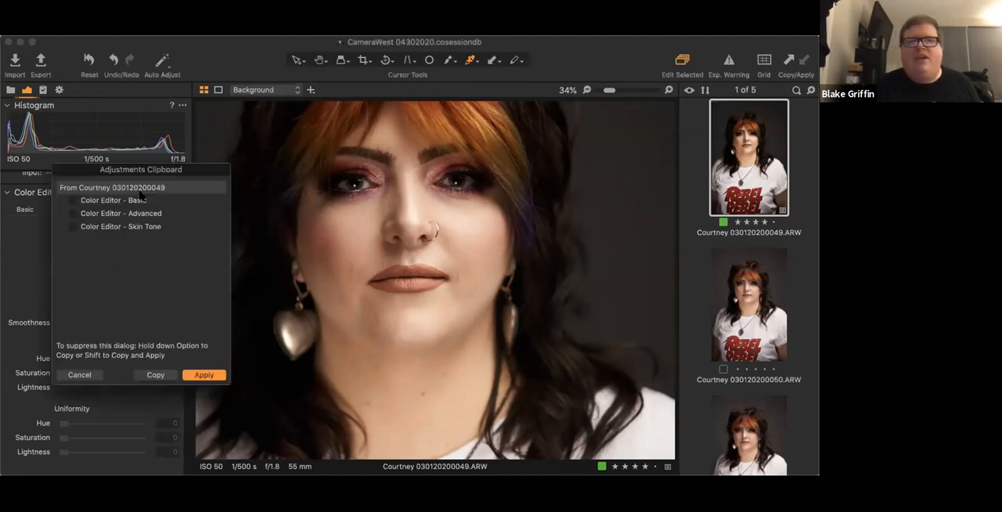
click(81, 375)
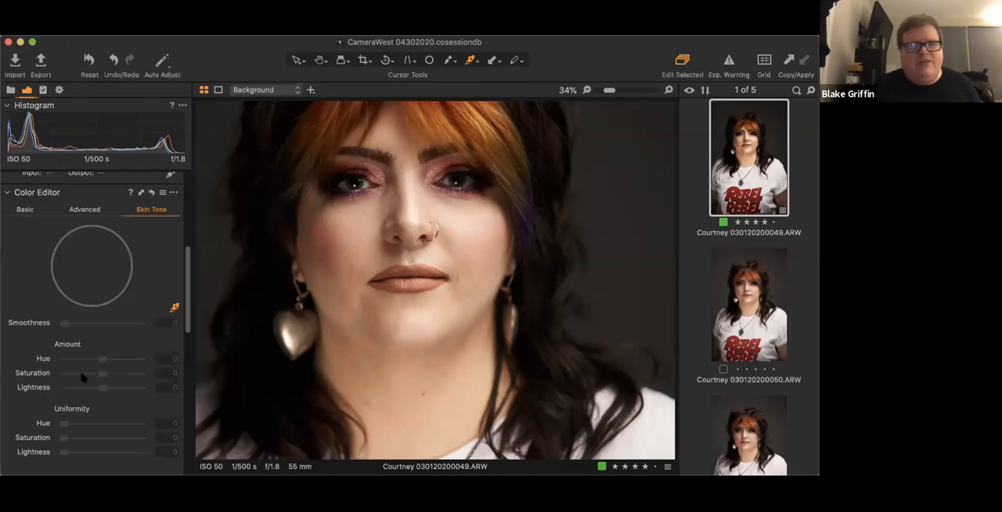
click(162, 193)
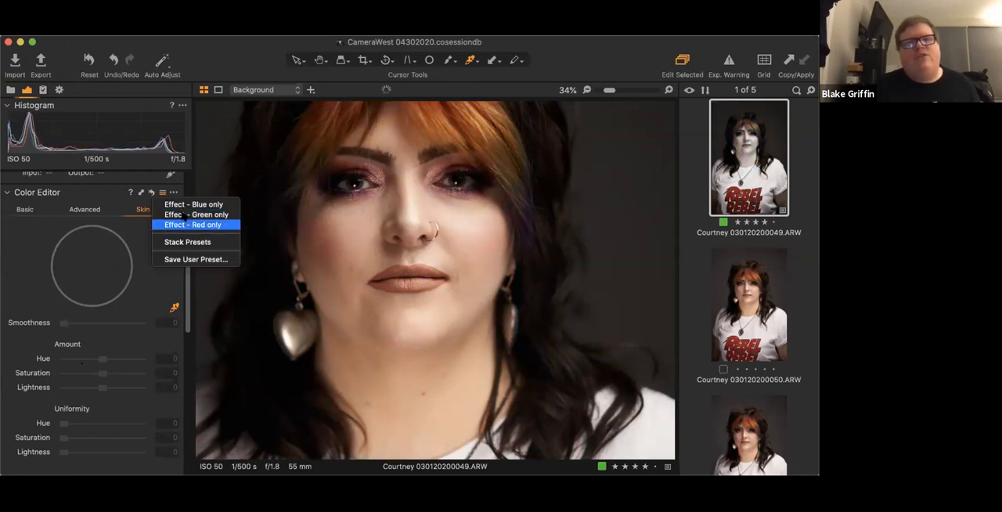
click(101, 195)
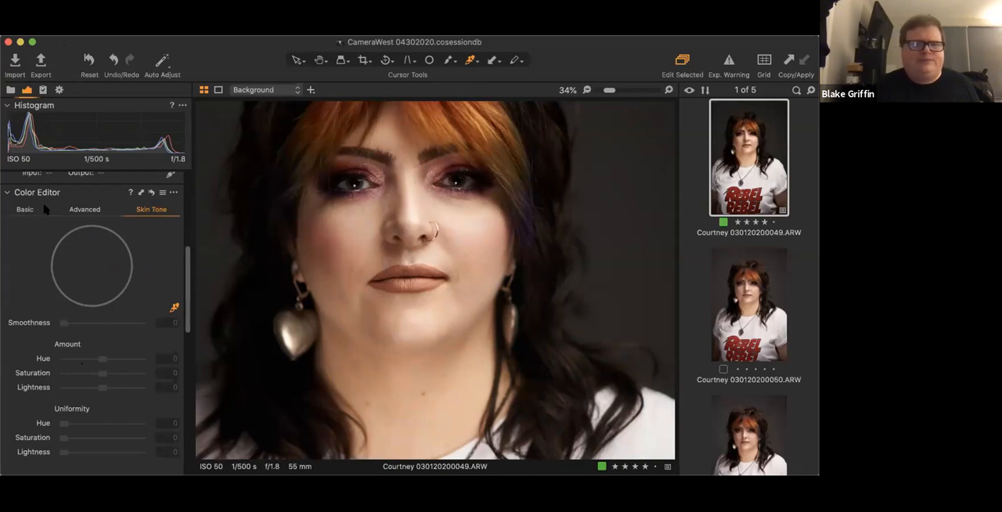
- Collapse the Color Editor and look through the Shadow, Midtone and Highlight modes of the Color Balance tool
click(8, 193)
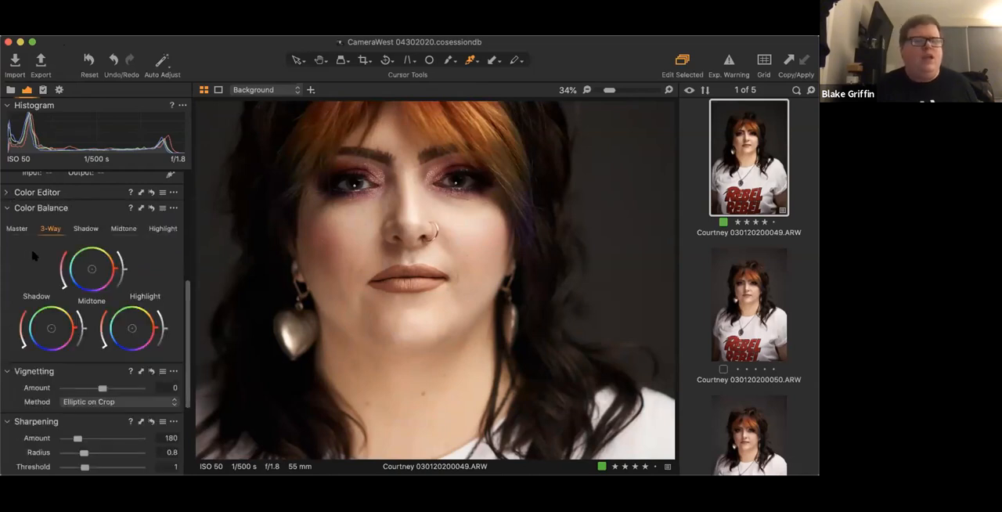
scroll(74, 217, down, 1)
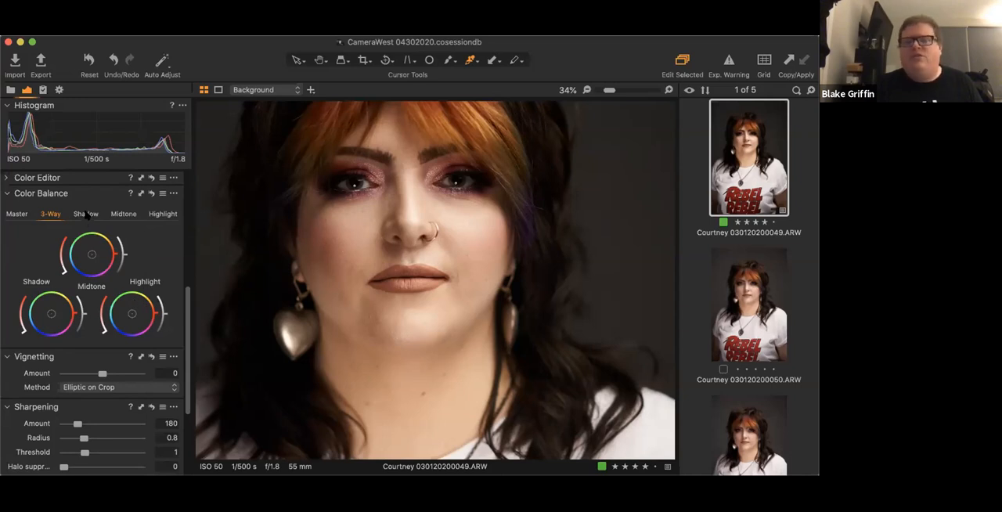
click(86, 214)
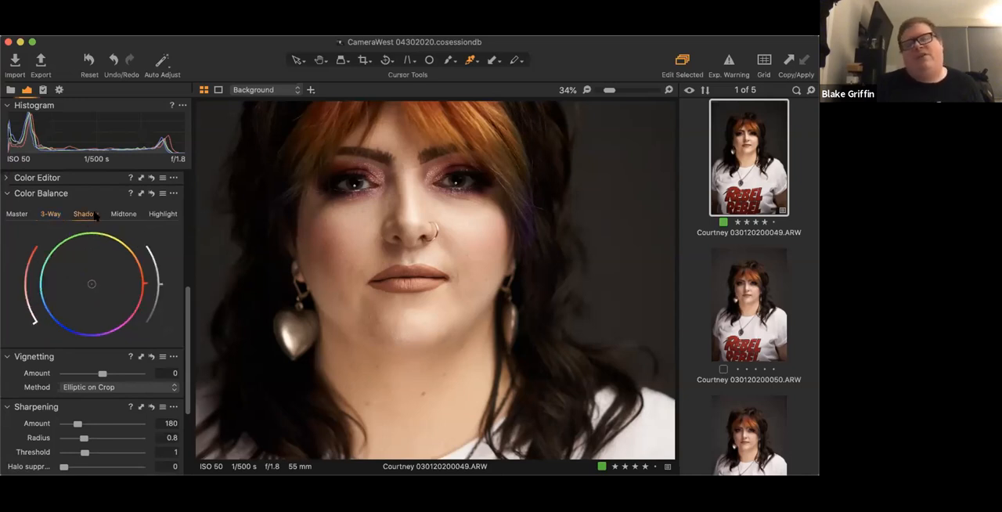
click(123, 214)
click(160, 214)
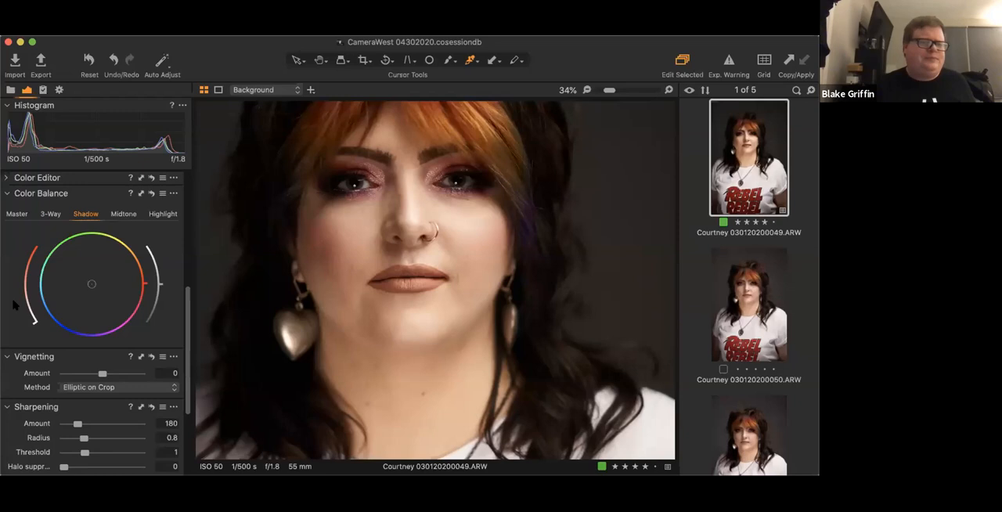
- Set the Vignetting amount to -0.02 with the whole portrait in view
scroll(14, 305, down, 3)
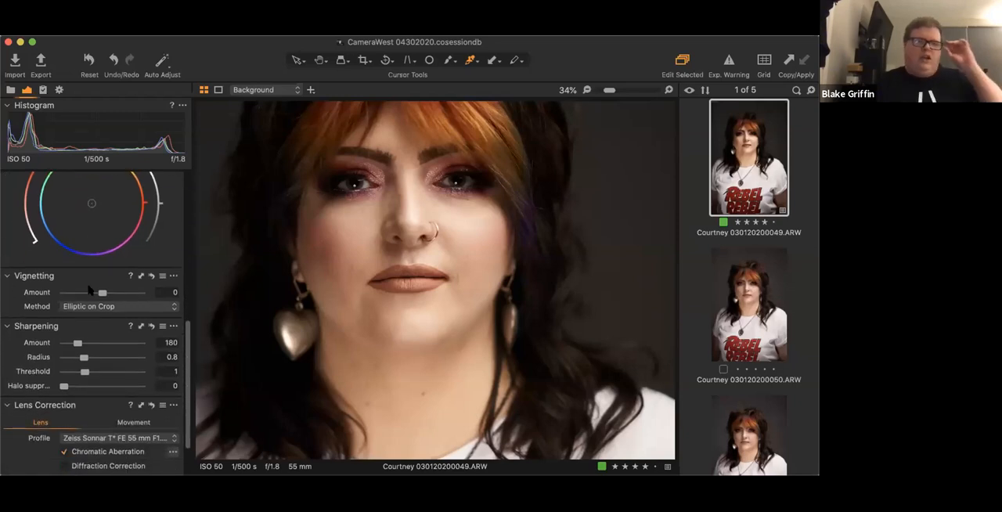
scroll(81, 259, down, 2)
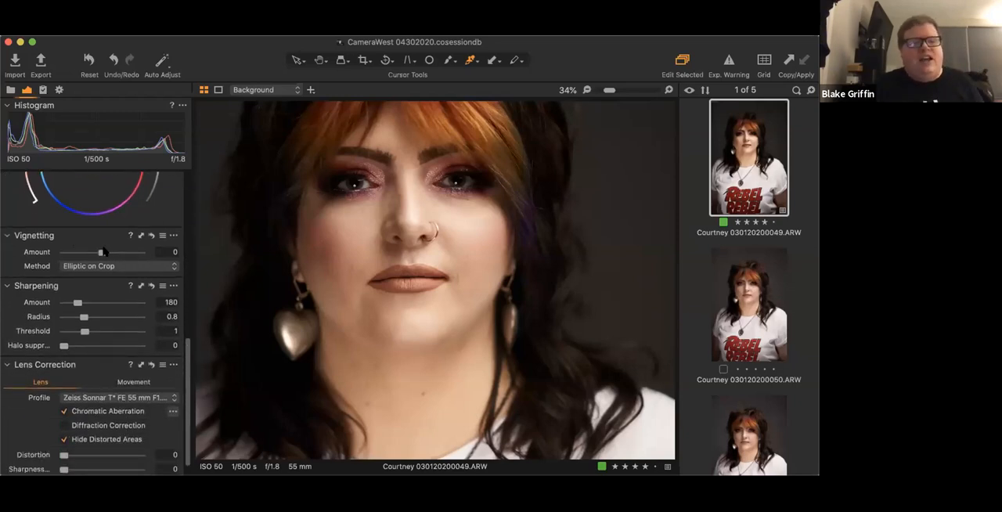
scroll(305, 196, down, 5)
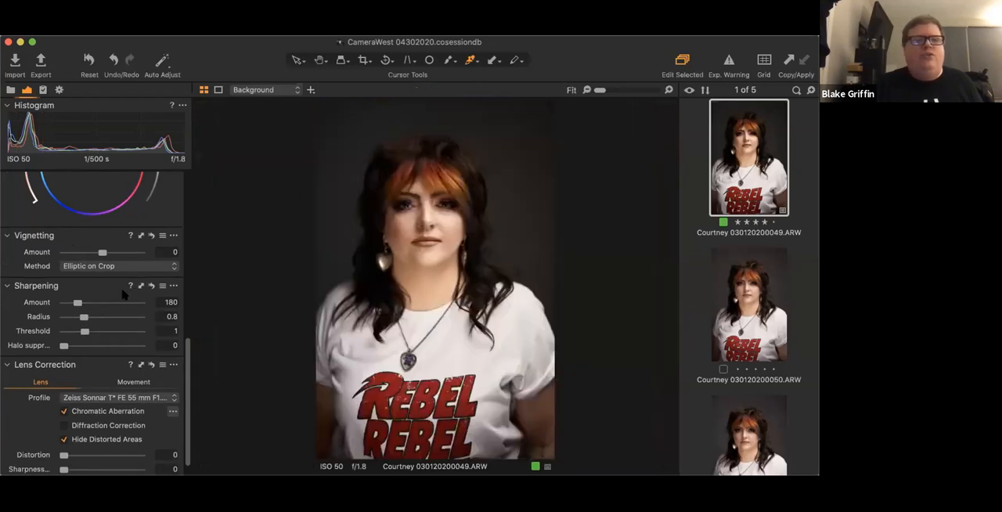
mouse_move(102, 251)
mouse_down()
mouse_move(114, 253)
mouse_move(102, 254)
mouse_up()
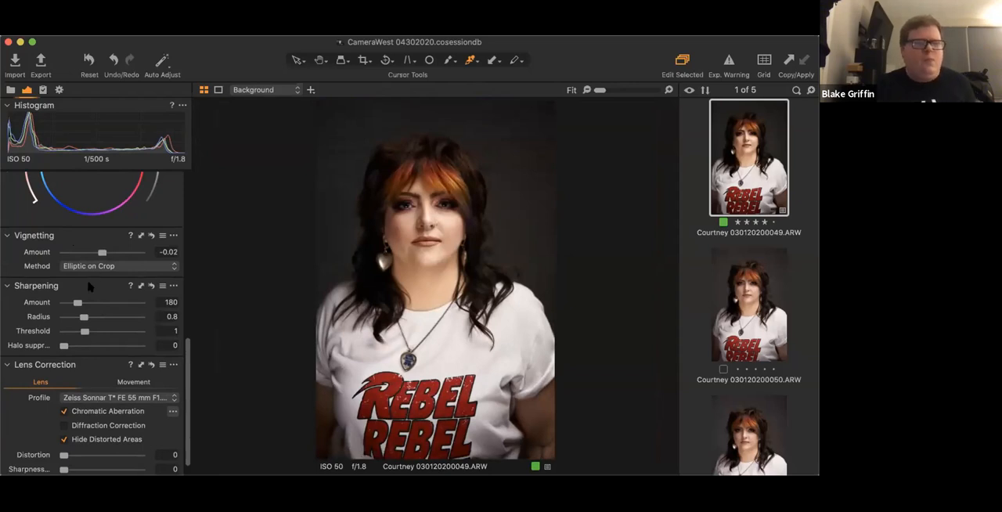
- Look through the lens profiles by manufacturer in Lens Correction, keeping the current Zeiss Sonnar profile
scroll(89, 288, down, 2)
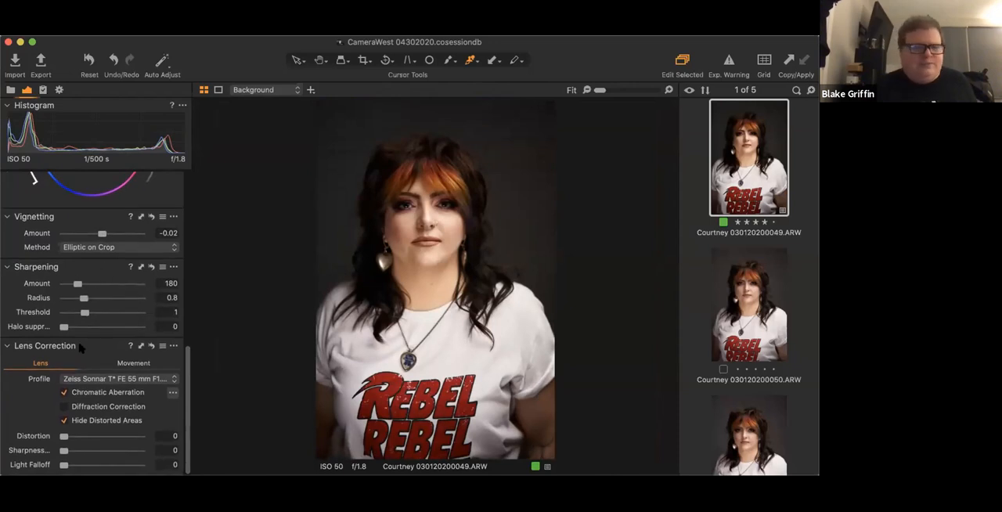
scroll(95, 381, down, 1)
scroll(95, 382, up, 1)
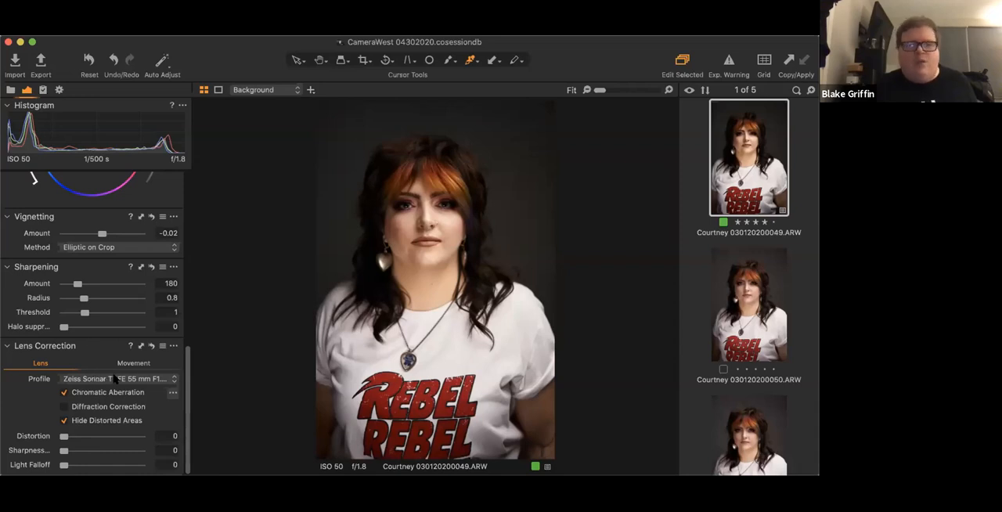
click(169, 378)
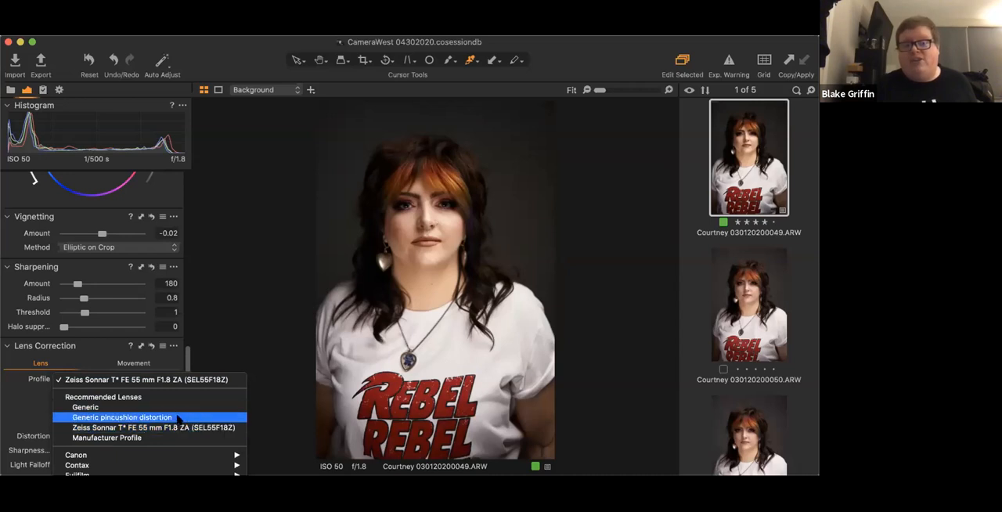
scroll(166, 429, down, 5)
scroll(166, 429, down, 5)
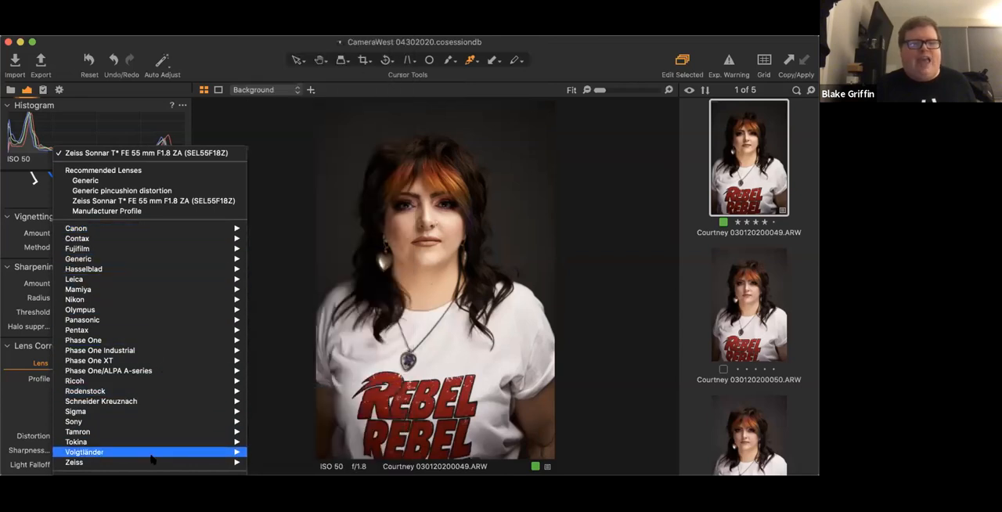
click(40, 410)
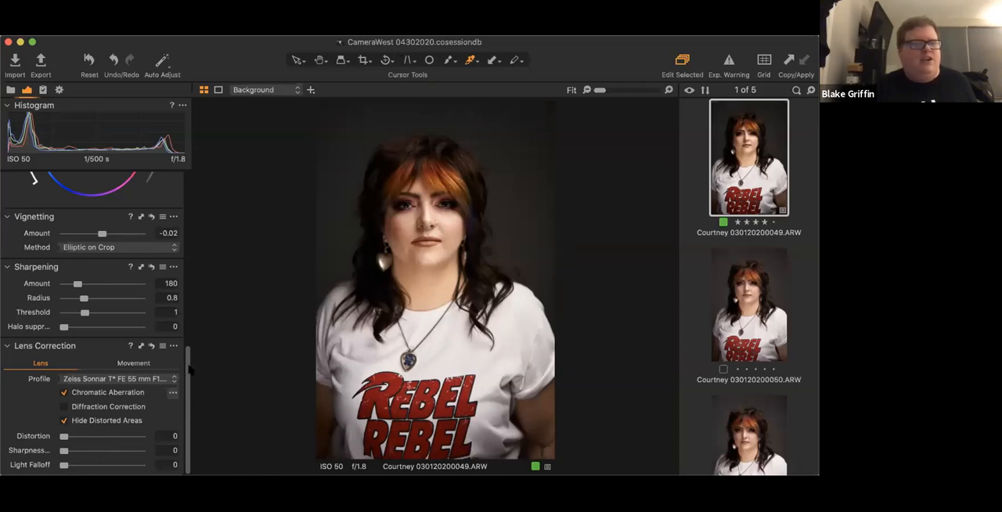
scroll(118, 466, up, 2)
scroll(117, 466, up, 5)
scroll(121, 407, down, 7)
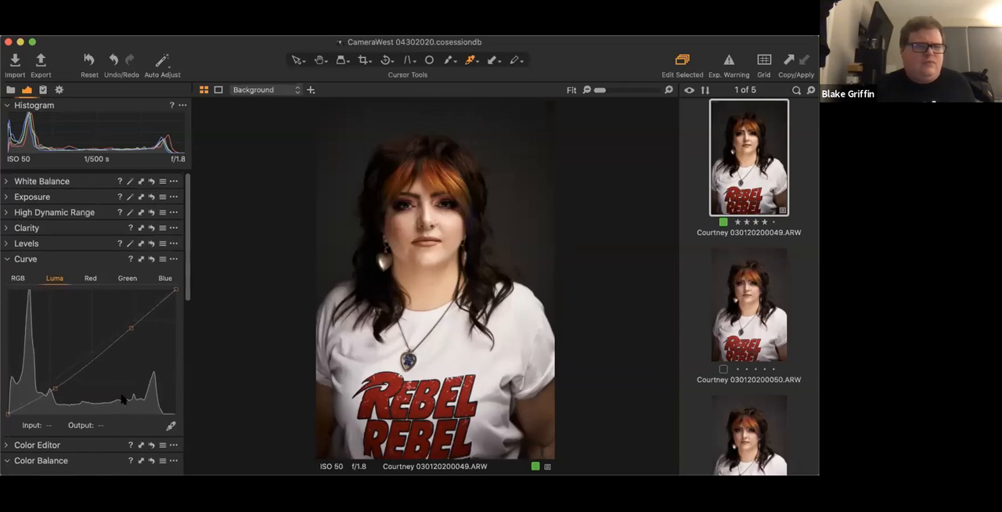
scroll(123, 392, up, 6)
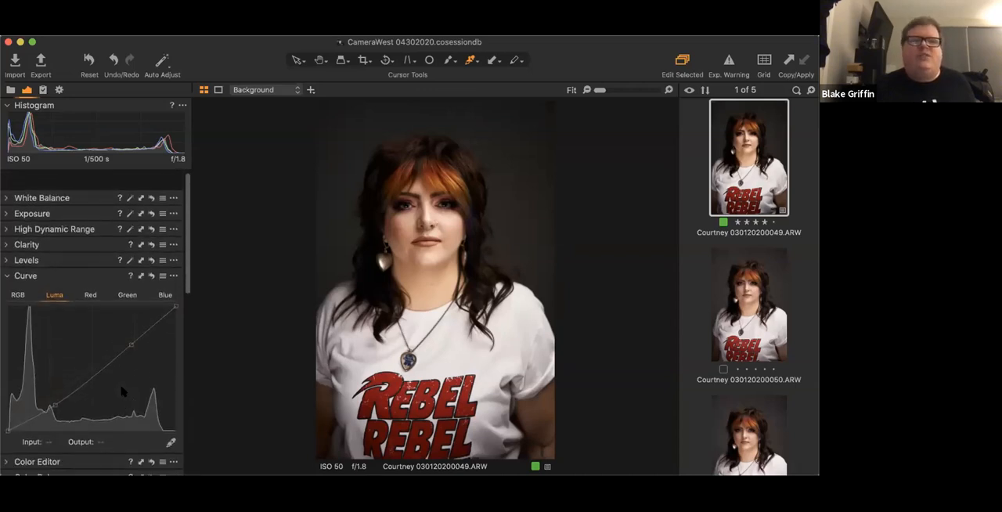
scroll(122, 322, down, 4)
scroll(122, 327, down, 8)
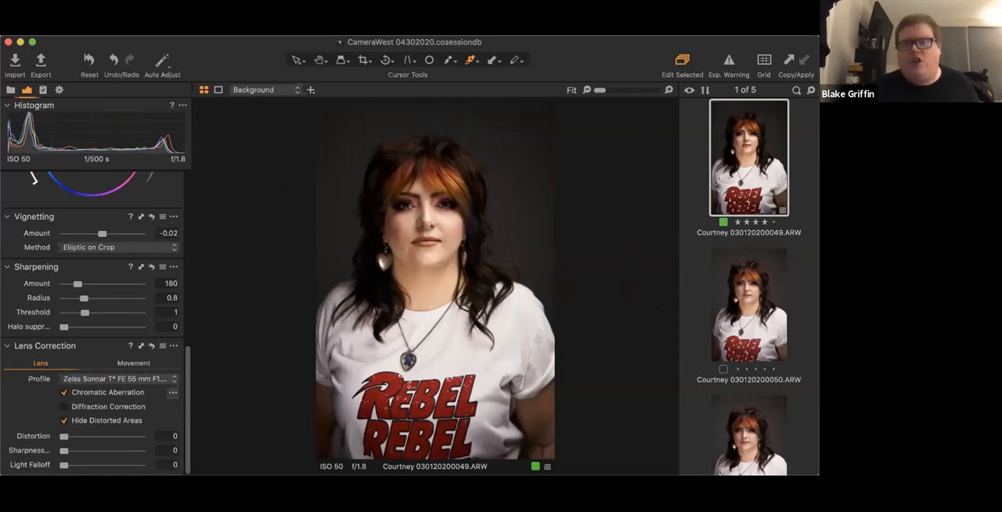
- Switch the workspace layout to Default
click(393, 30)
mouse_move(412, 30)
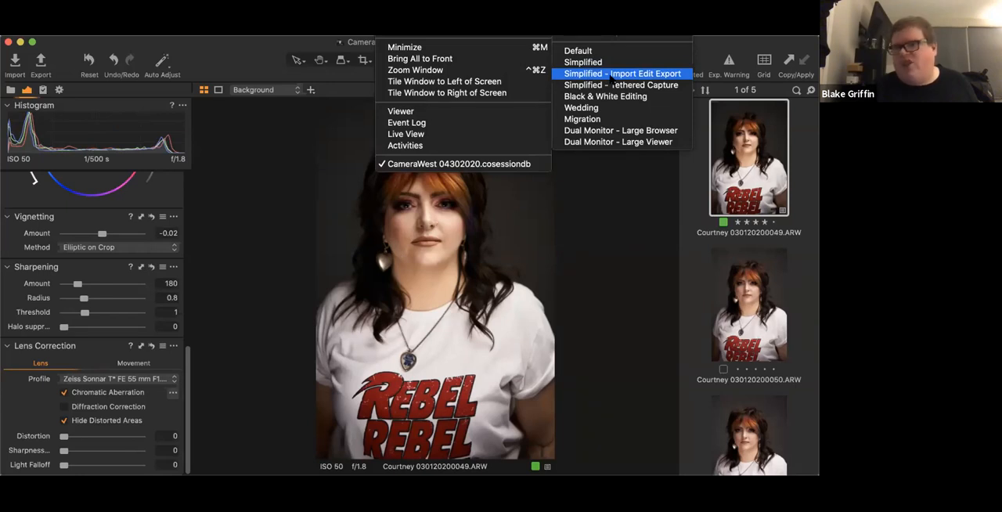
click(585, 52)
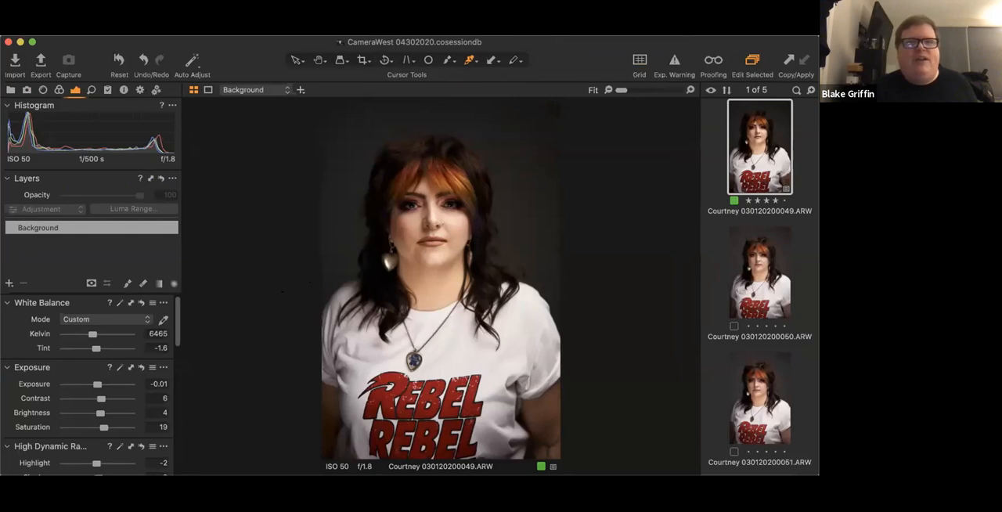
- Switch back to the simplified workspace used before and look over its adjustment tools down to Levels and Curve
click(394, 16)
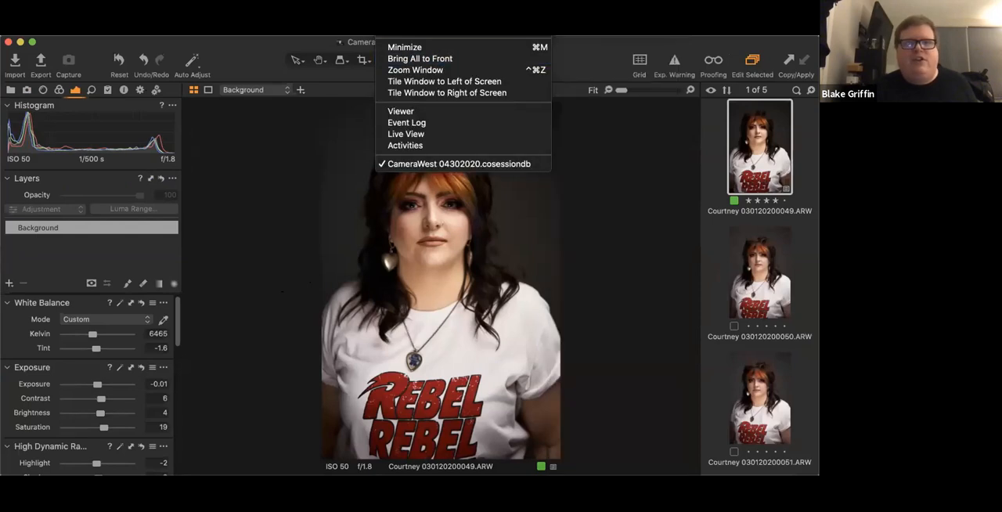
mouse_move(443, 32)
click(589, 83)
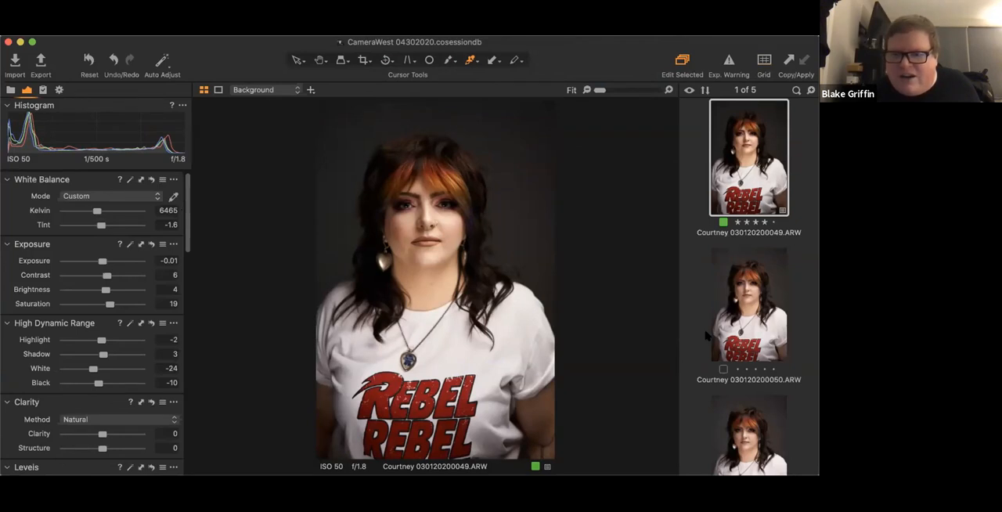
scroll(110, 301, down, 3)
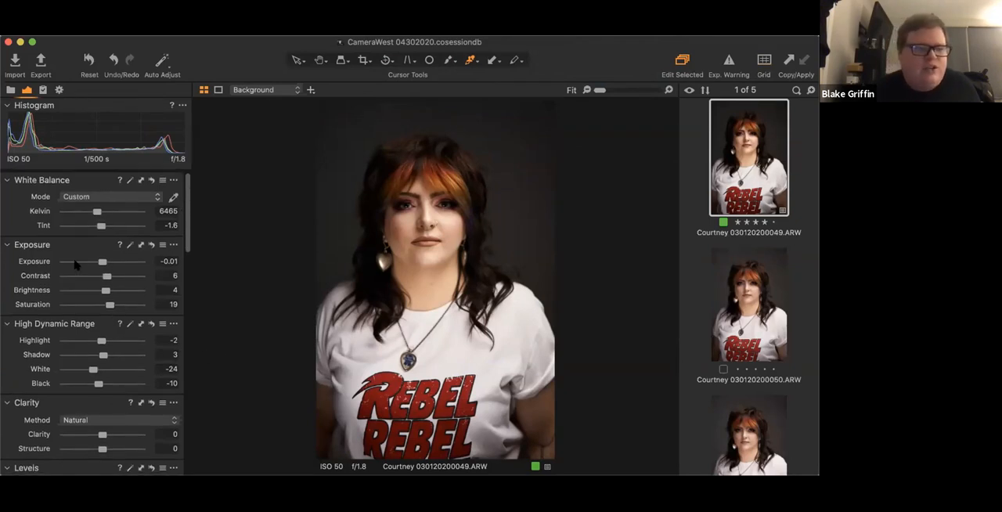
scroll(70, 257, down, 15)
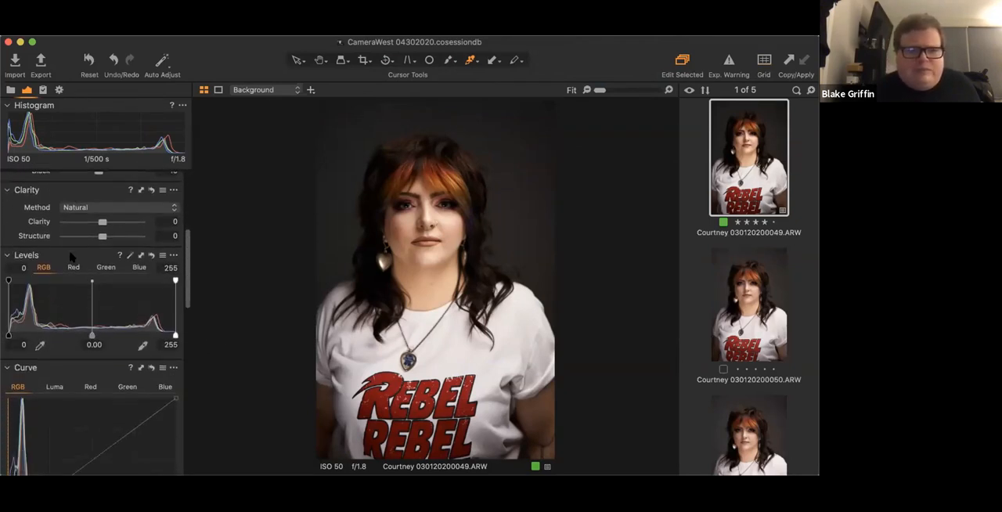
- Add the Black & White tool to the adjustment tools, docked between White Balance and Exposure
scroll(71, 259, up, 15)
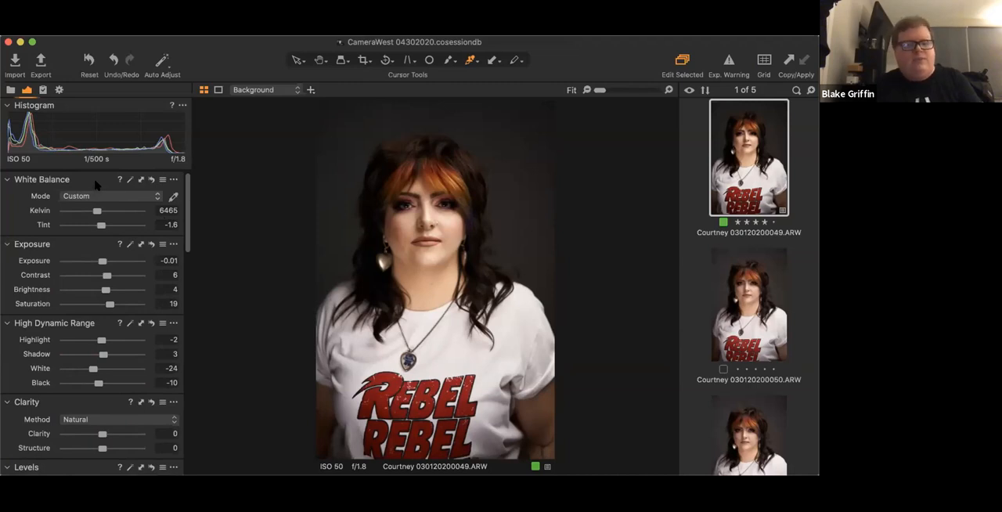
click(250, 31)
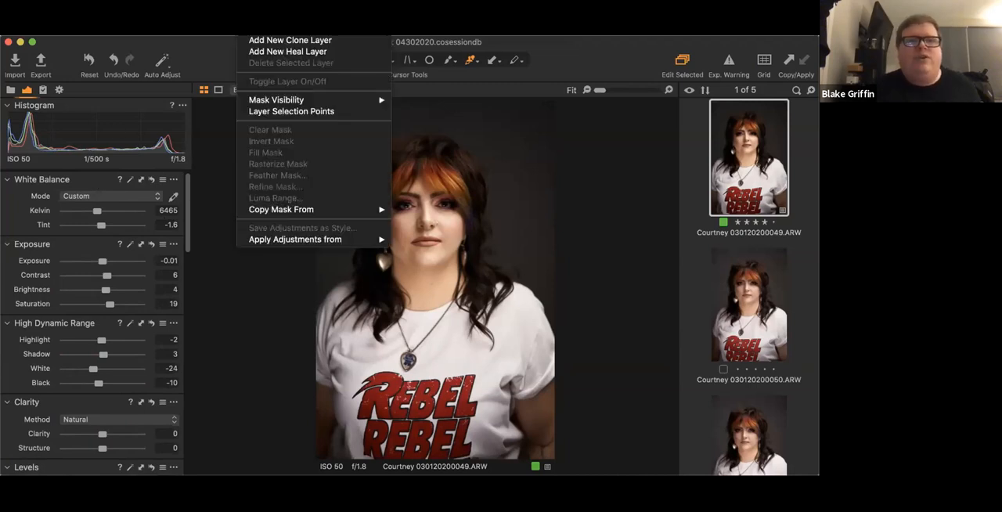
mouse_move(394, 30)
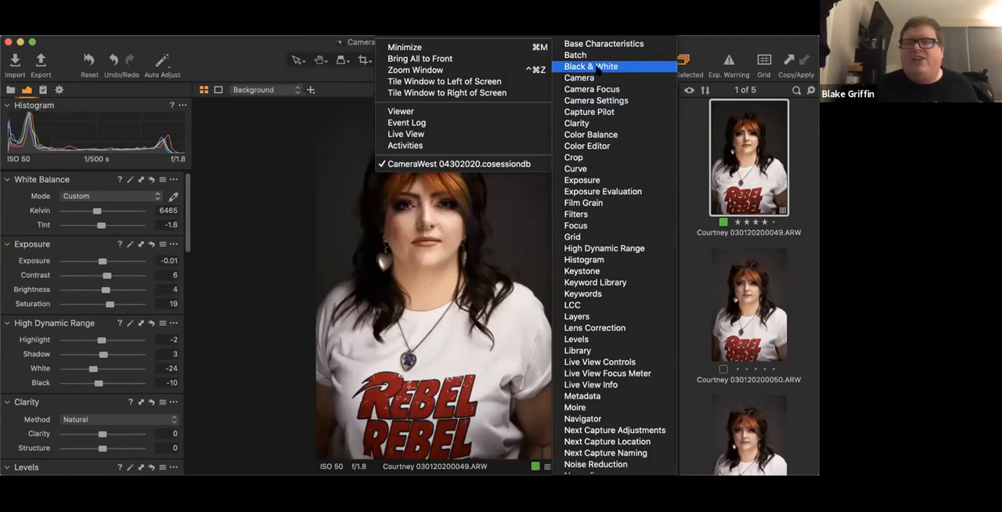
click(597, 69)
drag(495, 83, 69, 254)
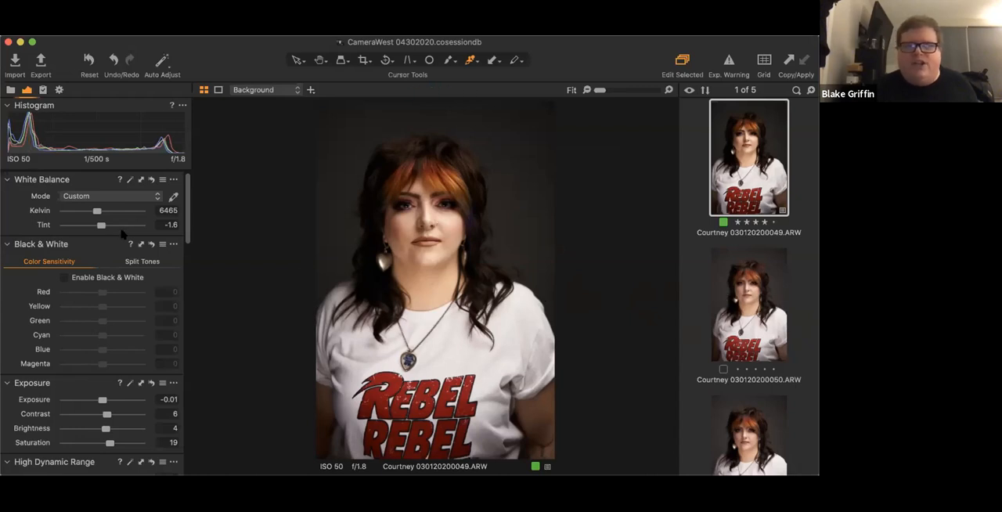
drag(91, 244, 311, 180)
drag(379, 177, 180, 208)
drag(102, 251, 103, 253)
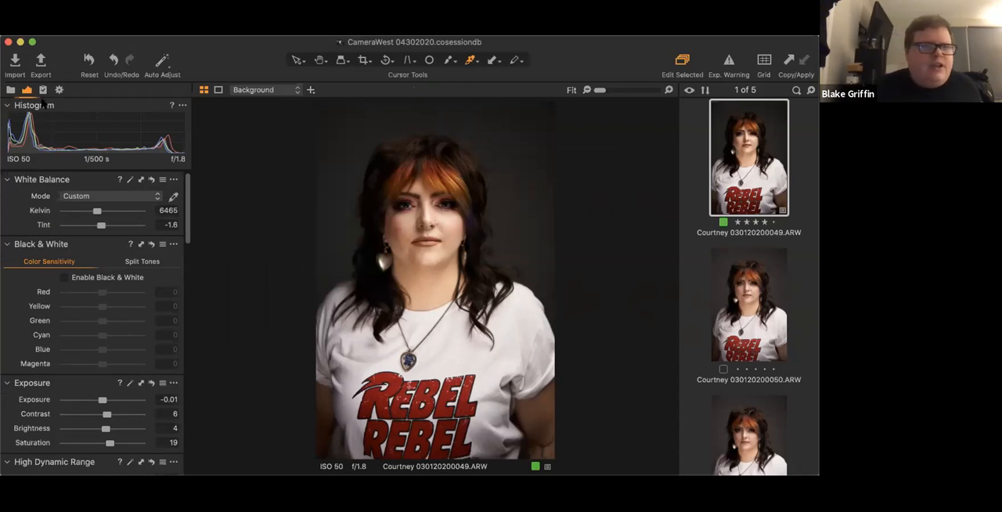
- Expand the built-in and user styles and apply BW-03 from the B&W (v11) group to the portrait
click(43, 90)
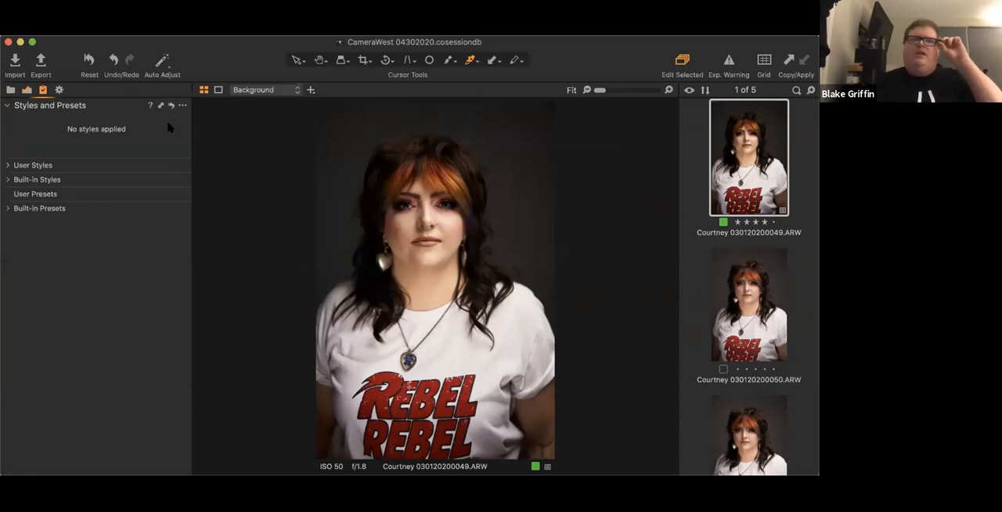
click(7, 179)
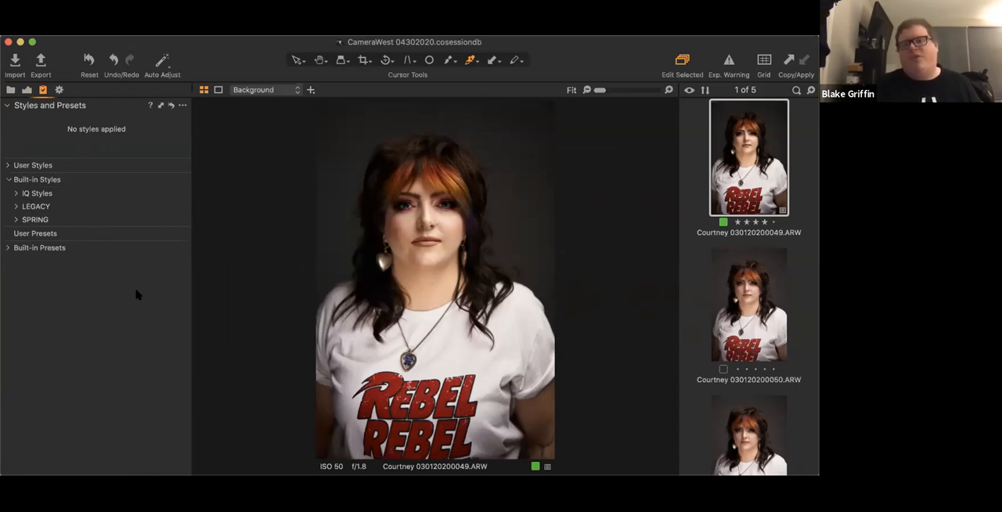
click(8, 166)
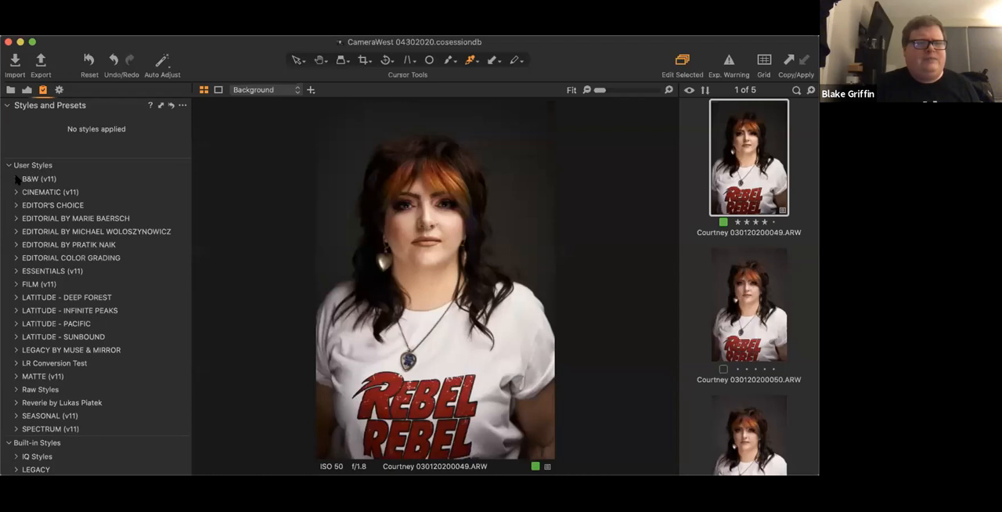
click(15, 179)
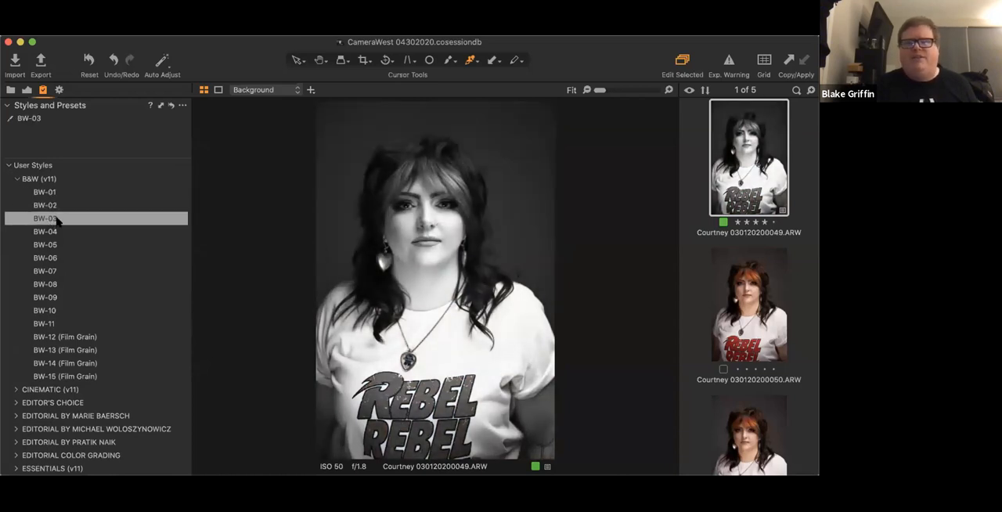
click(56, 221)
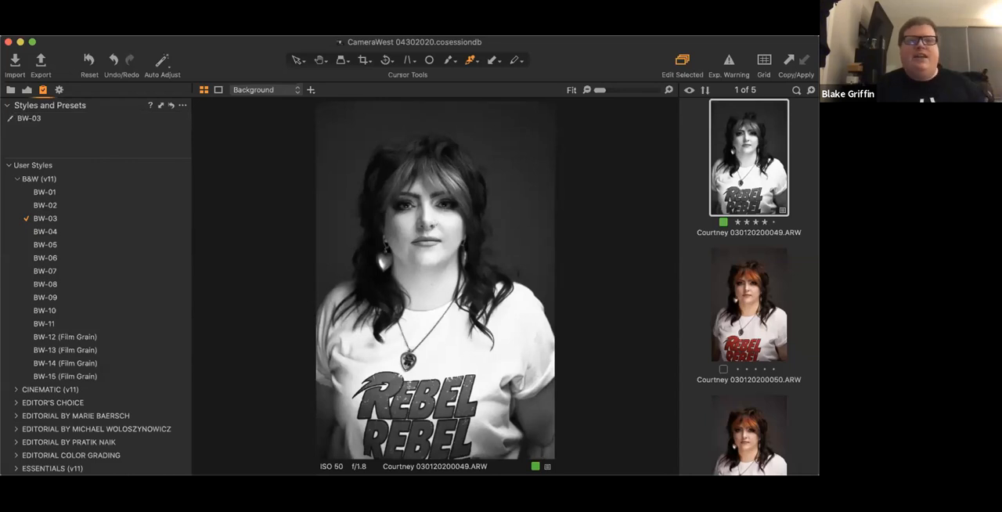
- Add the Layers tool to the styles tool set, docked above Styles and Presets
click(393, 31)
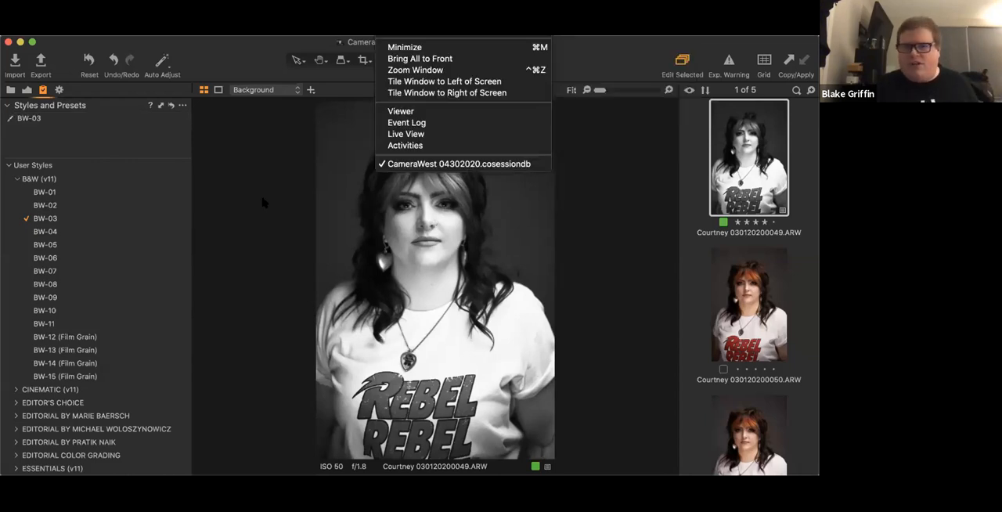
click(245, 221)
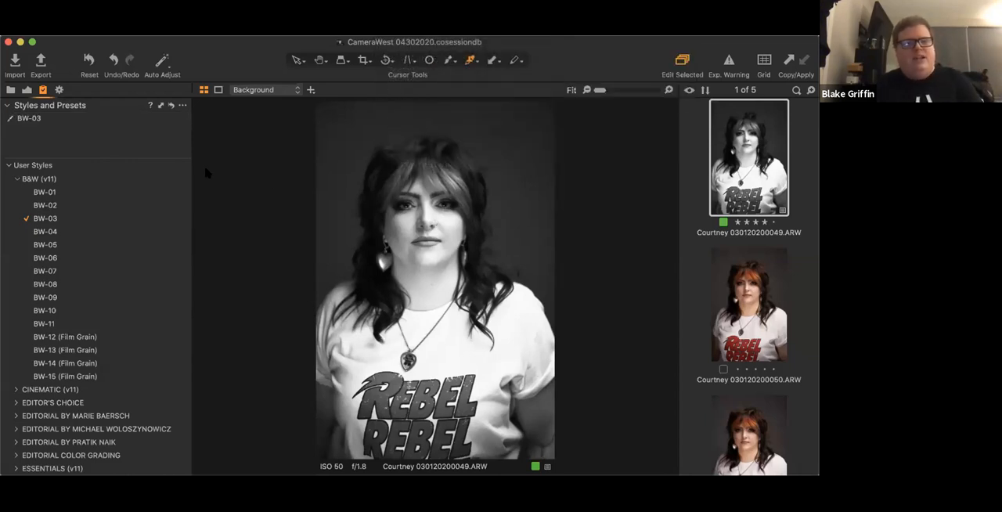
click(393, 18)
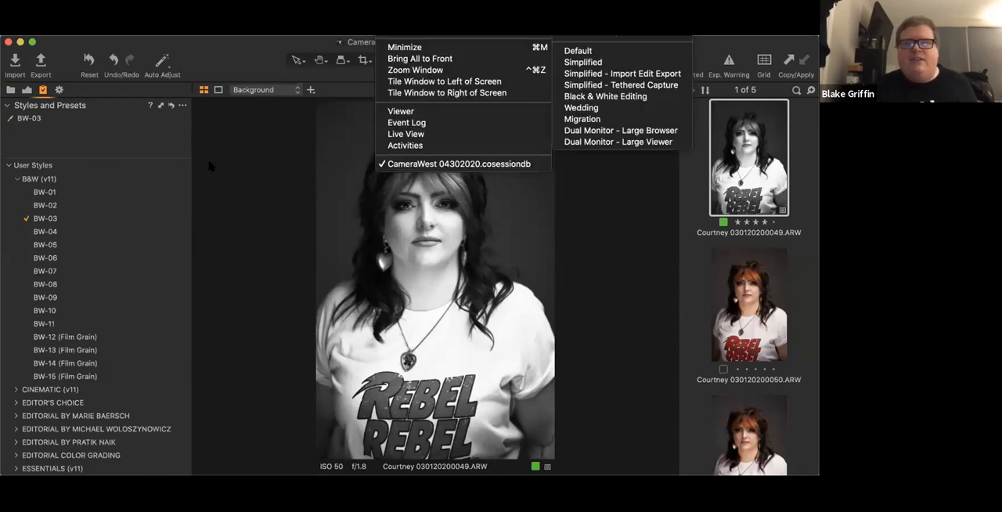
mouse_move(426, 32)
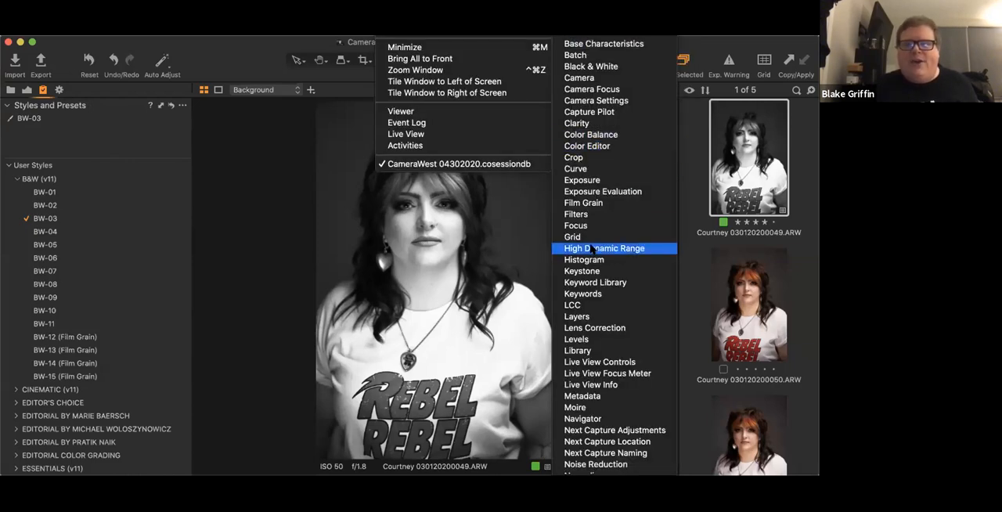
click(589, 317)
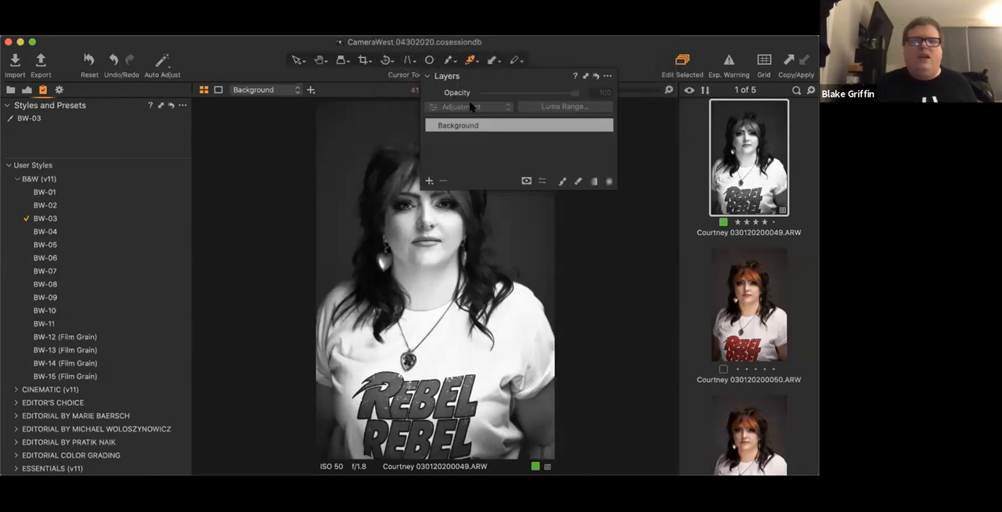
drag(479, 79, 61, 133)
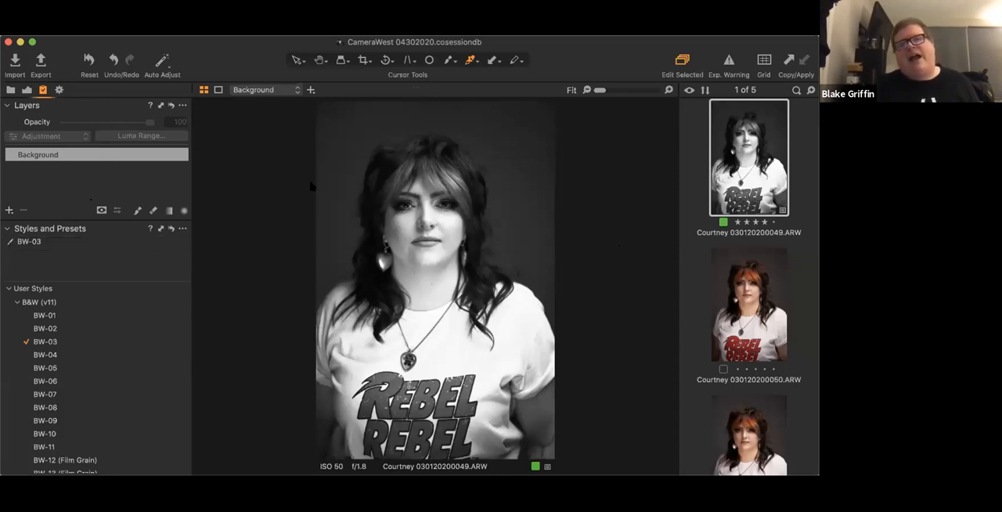
- Reset Styles and Presets to remove BW-03 from the portrait, and check the layer options for applying that style
click(170, 228)
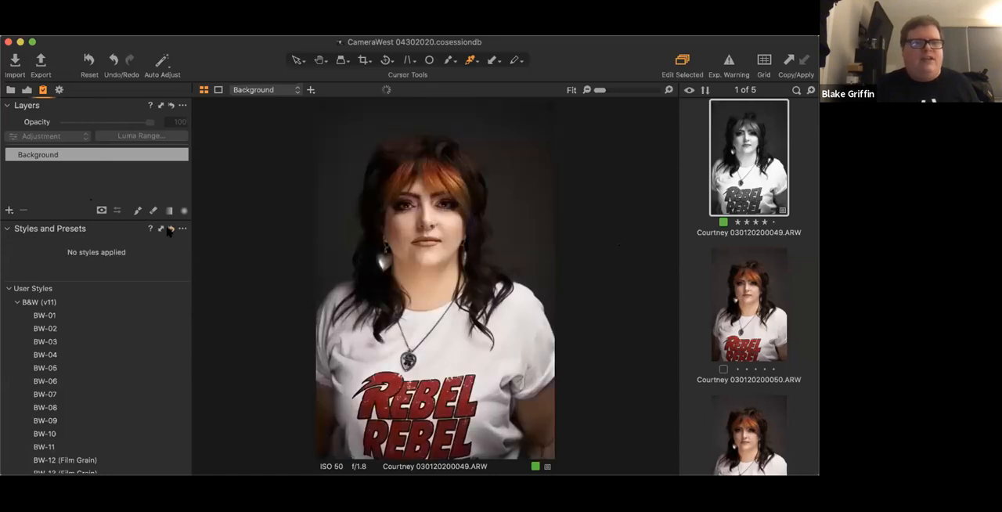
right_click(65, 343)
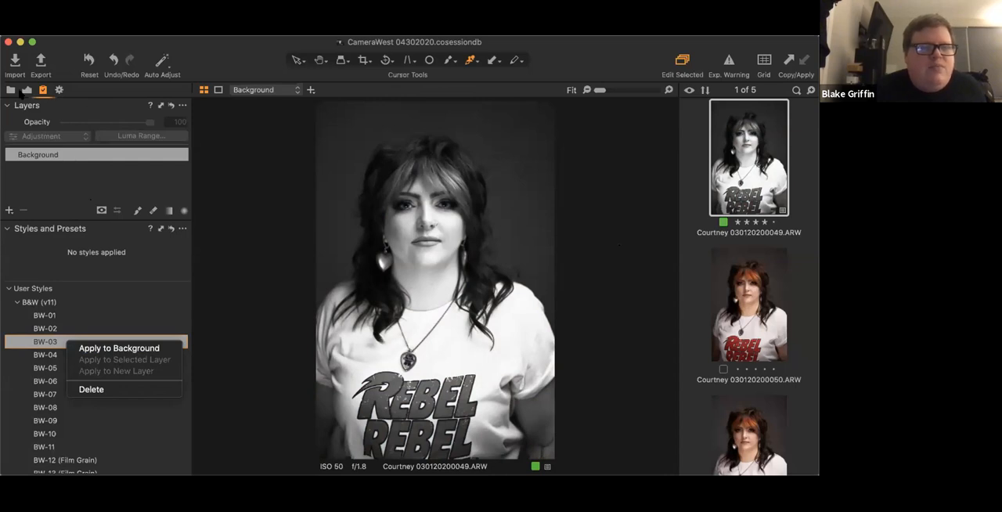
click(62, 110)
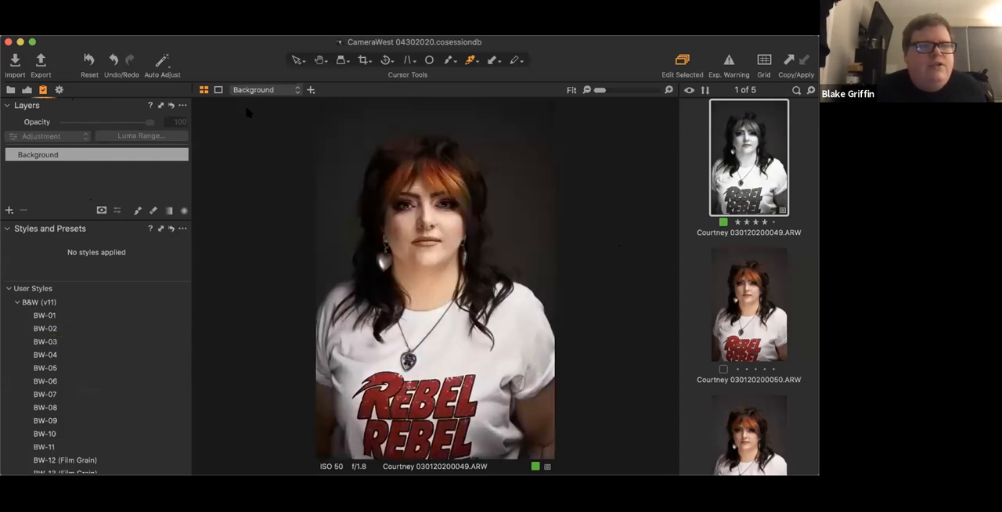
- Move the Layers tool to the adjustment tool set, docked between Histogram and White Balance
drag(85, 105, 83, 184)
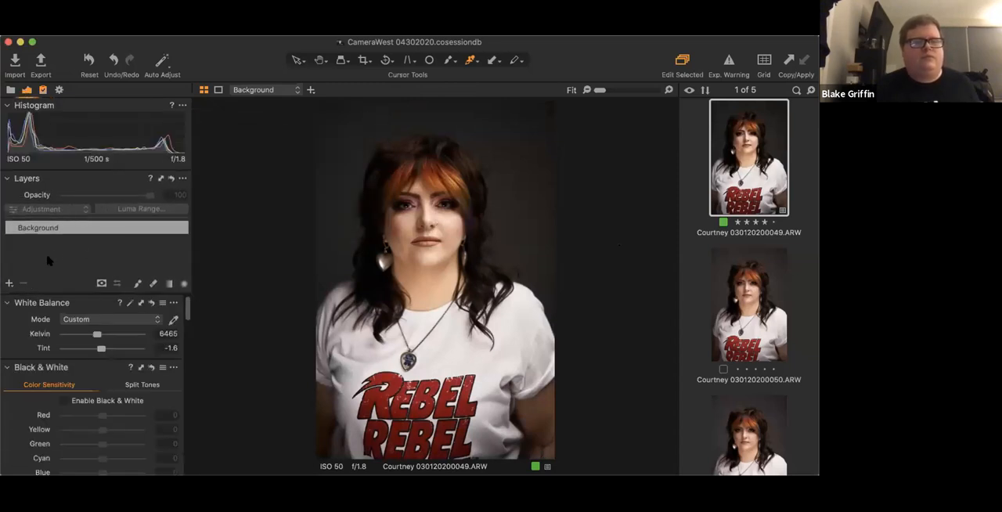
- Return to the styles and try to apply BW-03 to the background
click(43, 90)
click(42, 91)
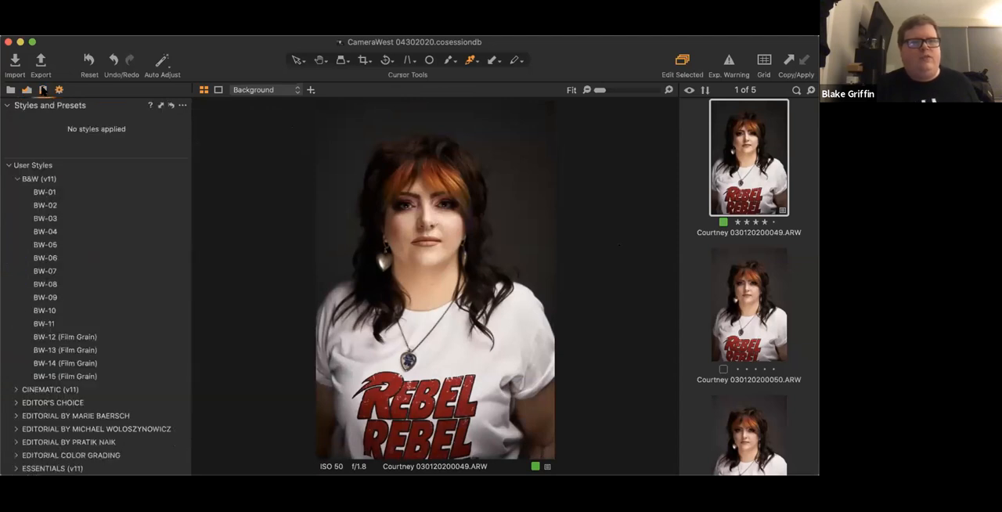
right_click(54, 219)
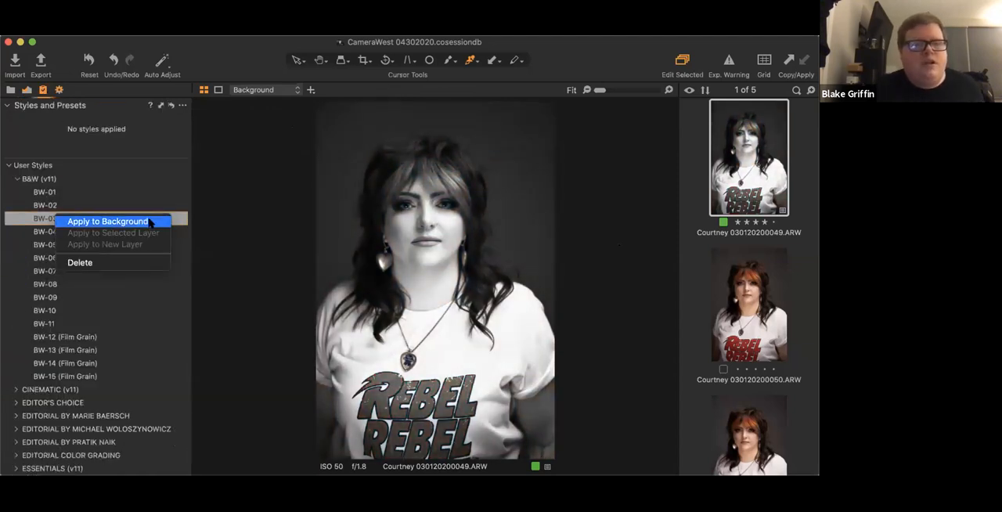
click(109, 221)
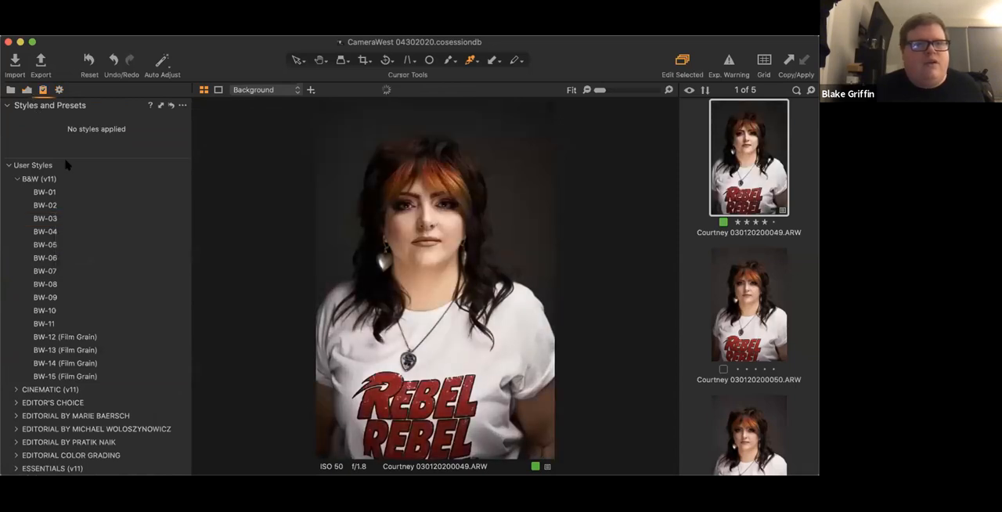
- Add a new adjustment layer and apply the BW-03 style to the background
click(27, 90)
click(8, 284)
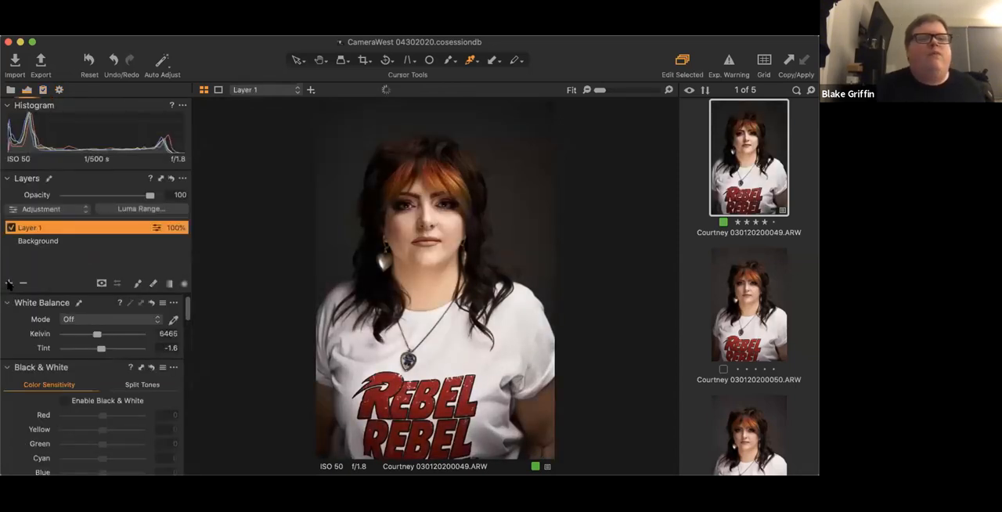
click(43, 90)
click(55, 219)
right_click(55, 219)
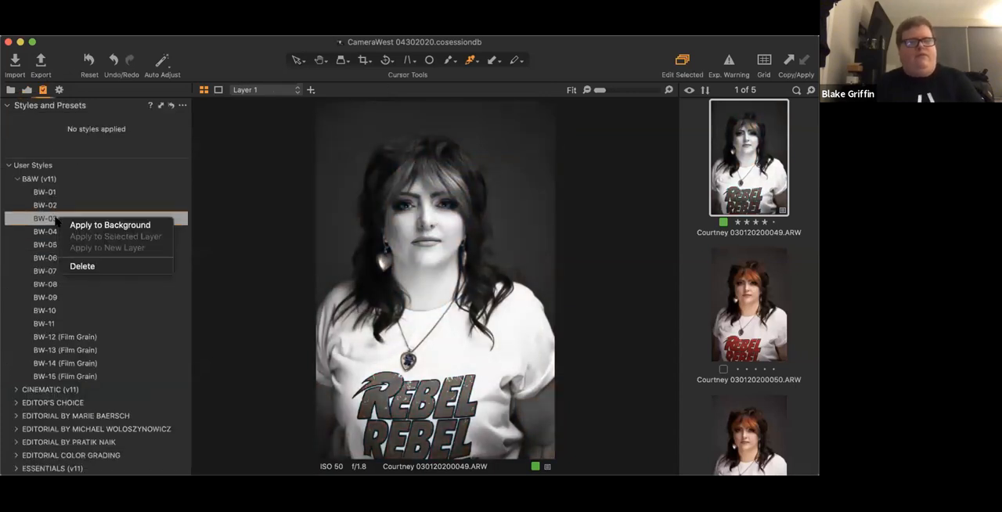
click(78, 234)
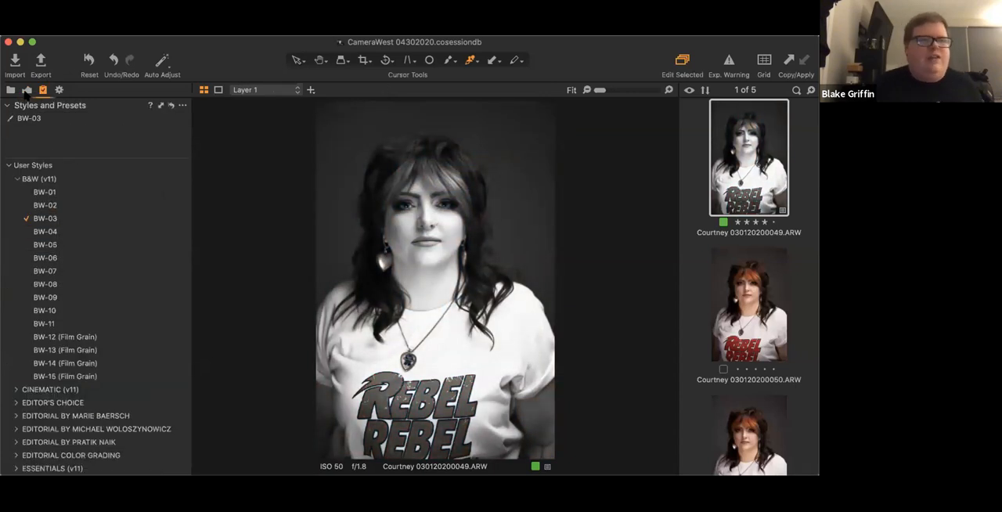
- Turn off Layer 1 and set the Black & White color sensitivity to Red 15, Yellow -9, Cyan -33 and Blue -28
click(27, 90)
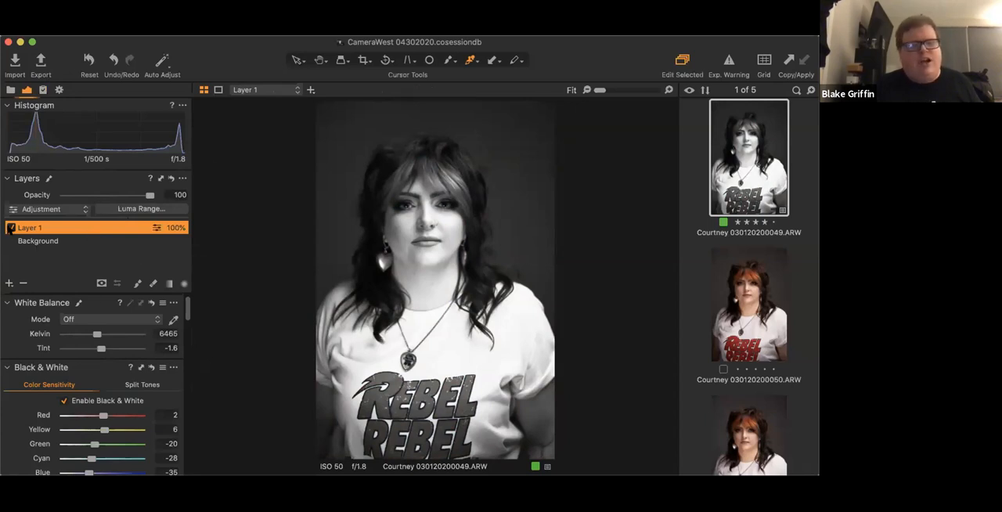
click(10, 228)
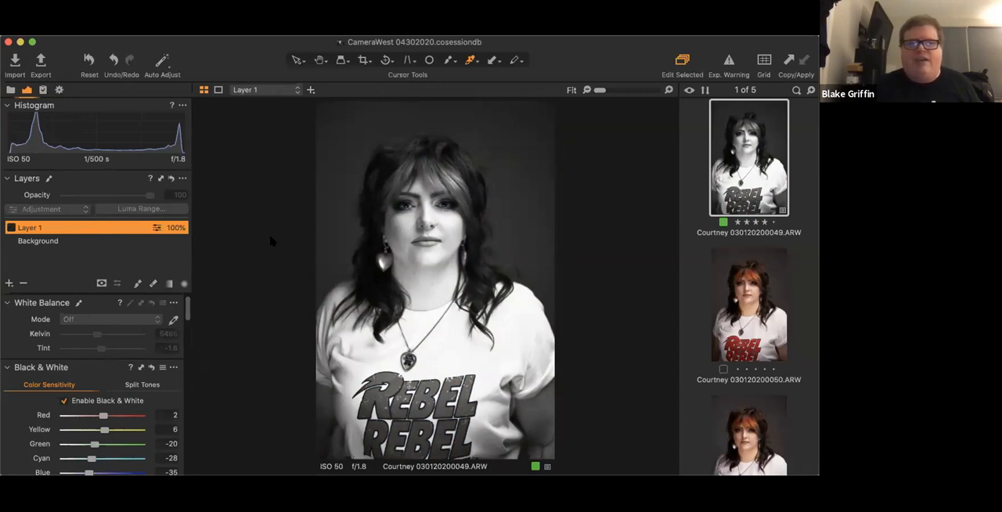
scroll(89, 357, down, 3)
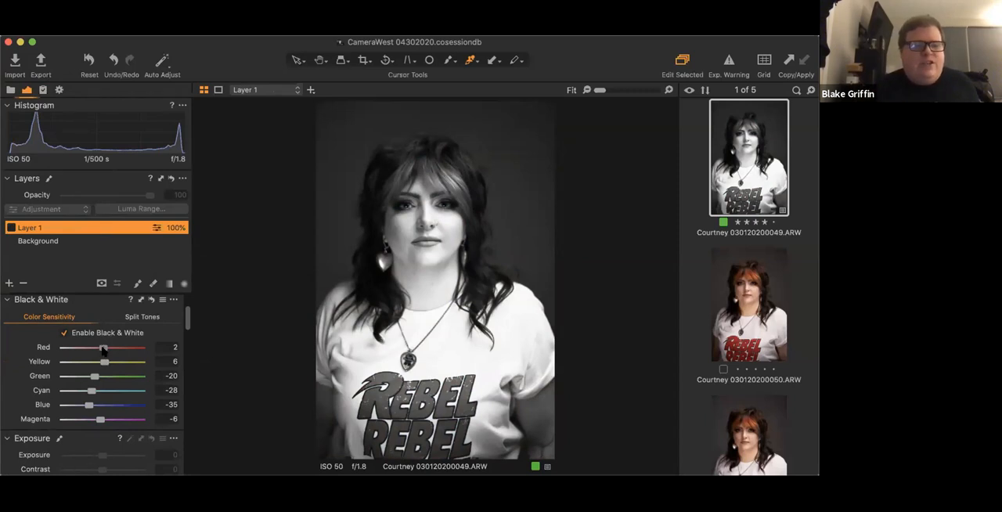
drag(105, 350, 108, 350)
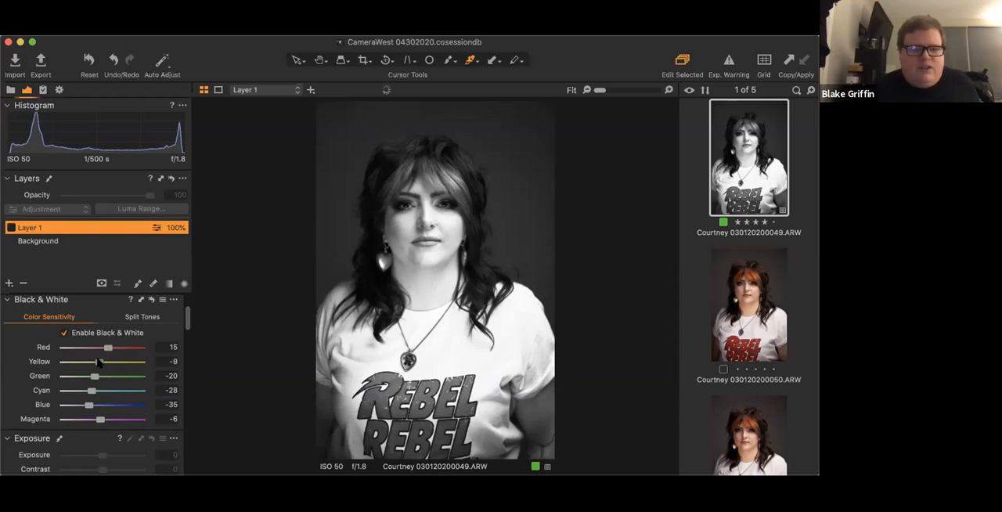
drag(92, 390, 87, 391)
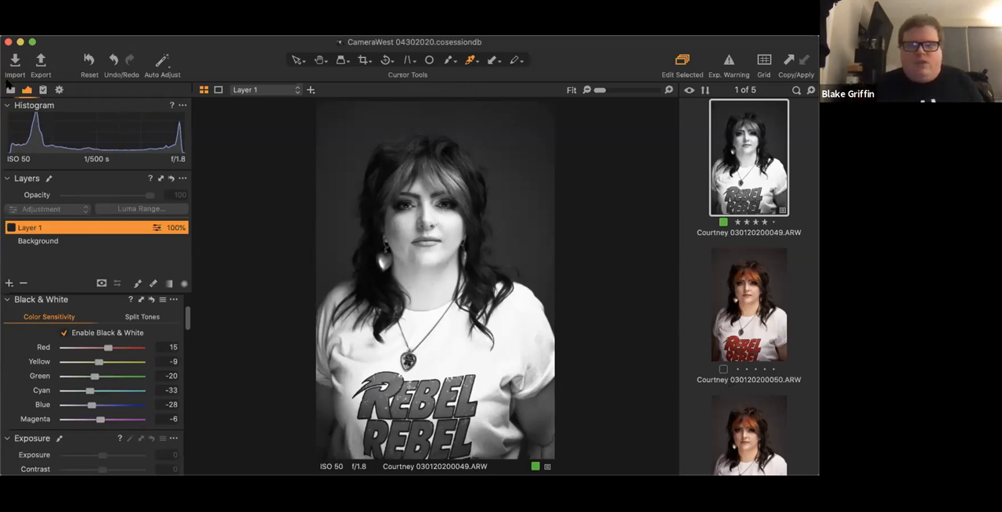
- Check the applied styles, compare the other portraits in the browser, and return to the black-and-white portrait
click(43, 90)
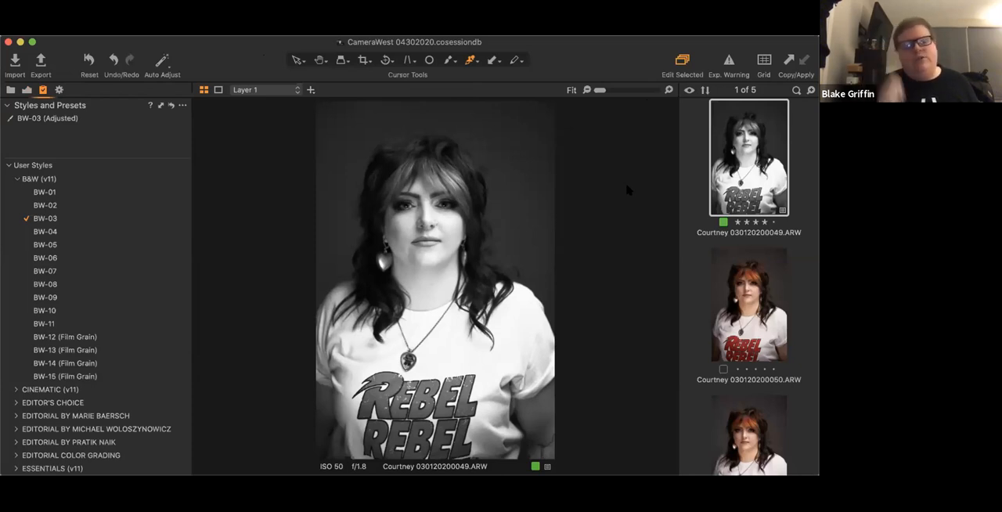
click(772, 306)
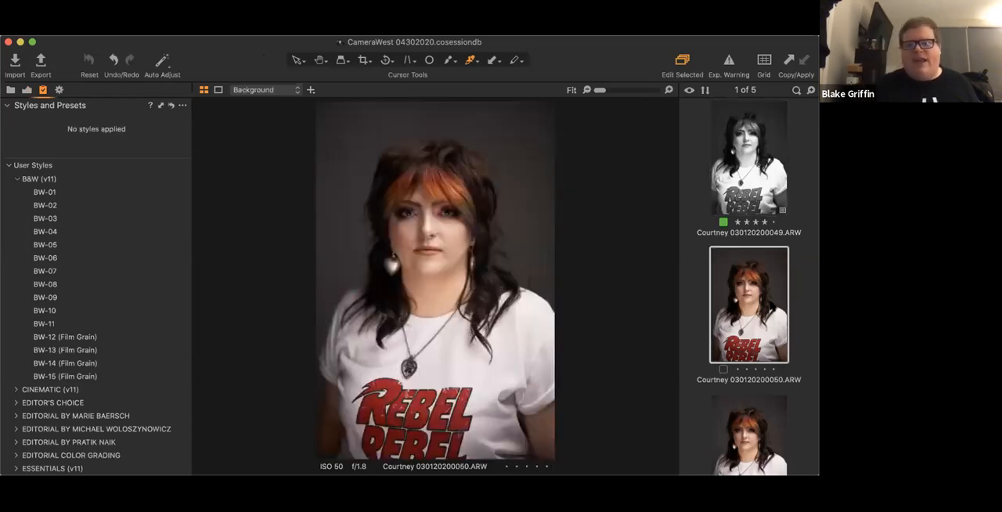
key(Down)
key(Down)
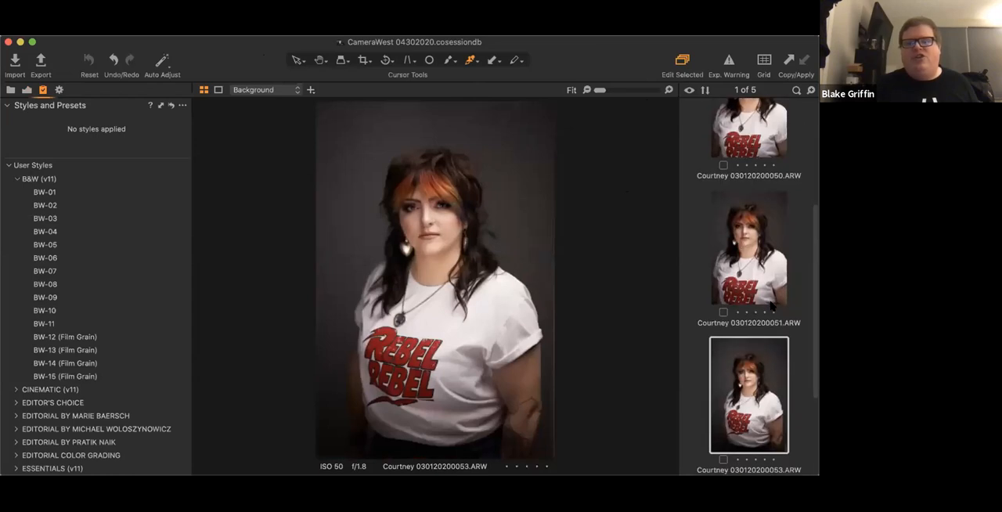
key(Up)
key(Up)
key(Up)
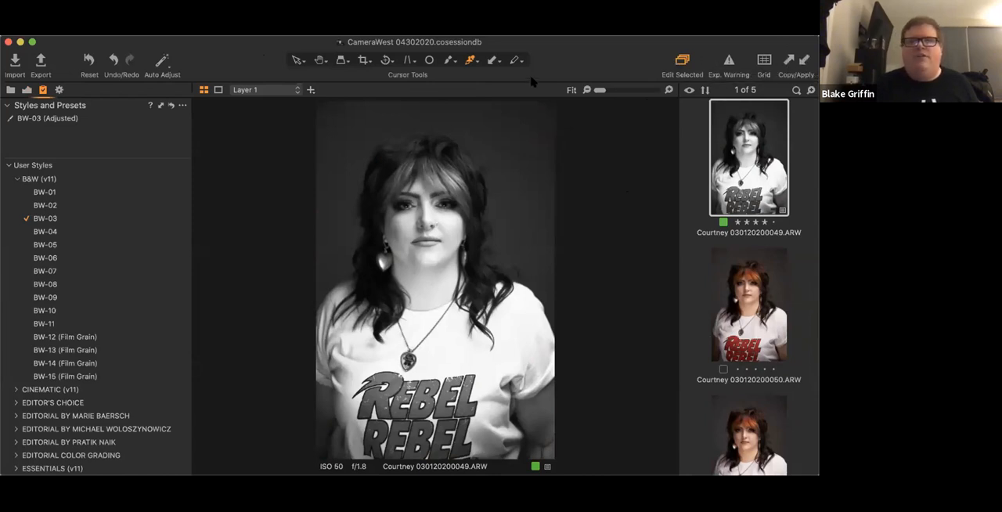
- Select the four unedited color portraits, 050 through 056, and apply the copied black-and-white adjustments to all of them
click(752, 289)
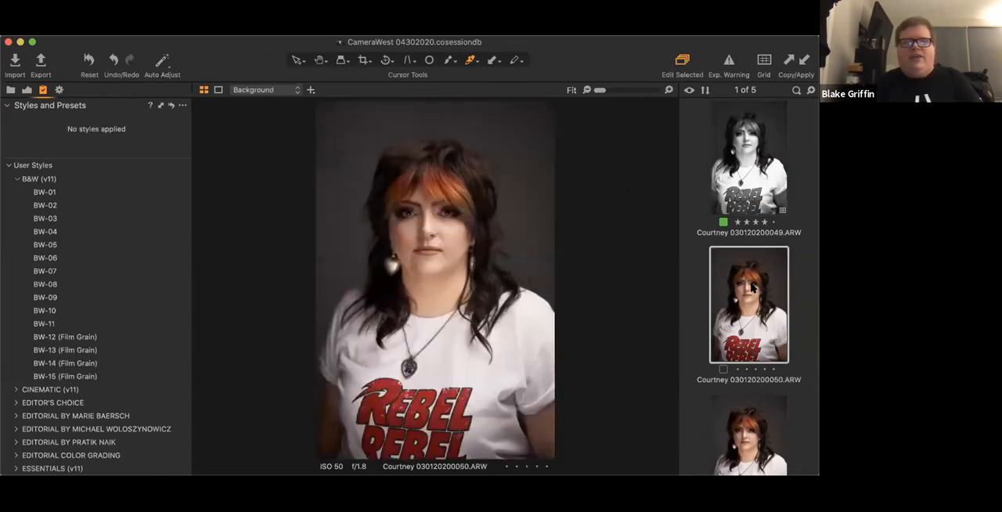
scroll(752, 288, down, 5)
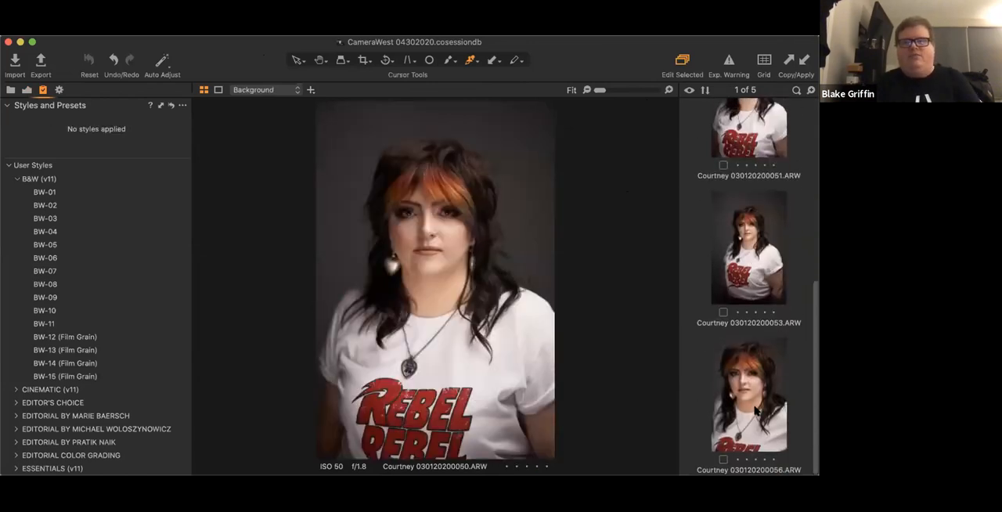
shift+click(756, 409)
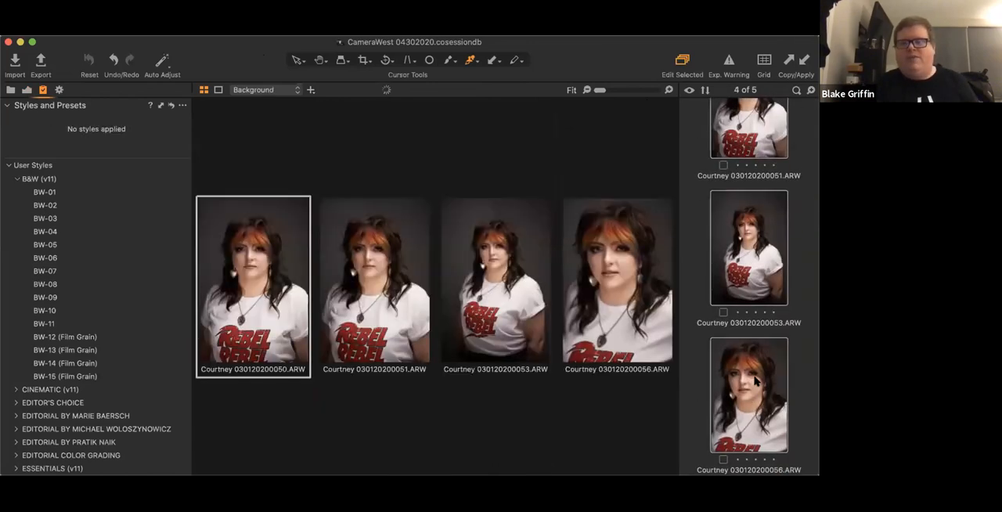
click(804, 59)
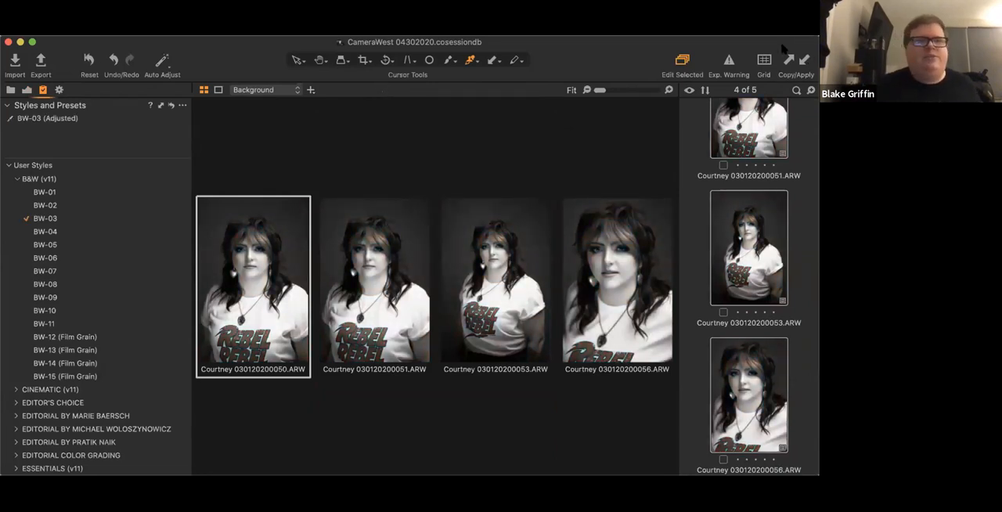
- Undo the adjustments applied to the four selected portraits
click(129, 5)
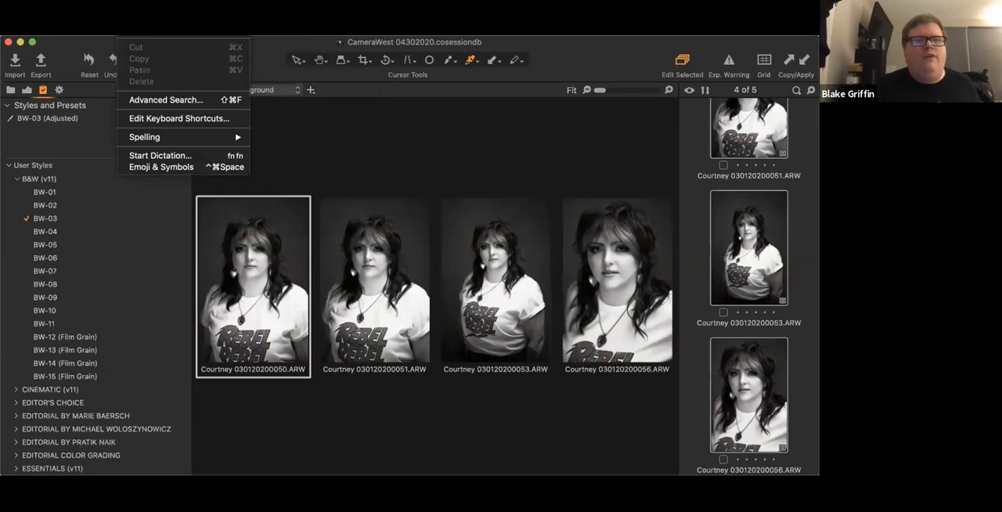
click(381, 153)
click(113, 62)
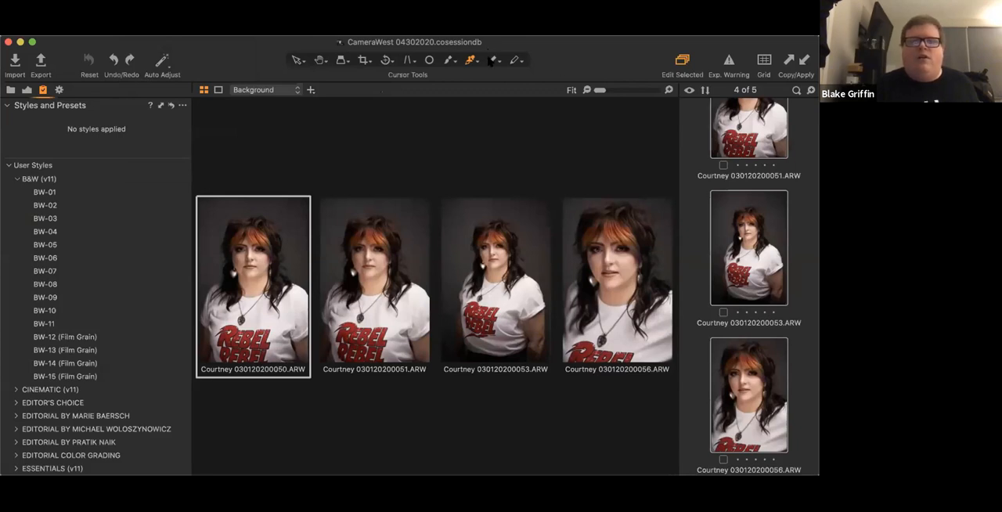
- Apply the copied adjustments individually to portraits 051 and 056 with the Apply Adjustments tool, and undo both
click(491, 61)
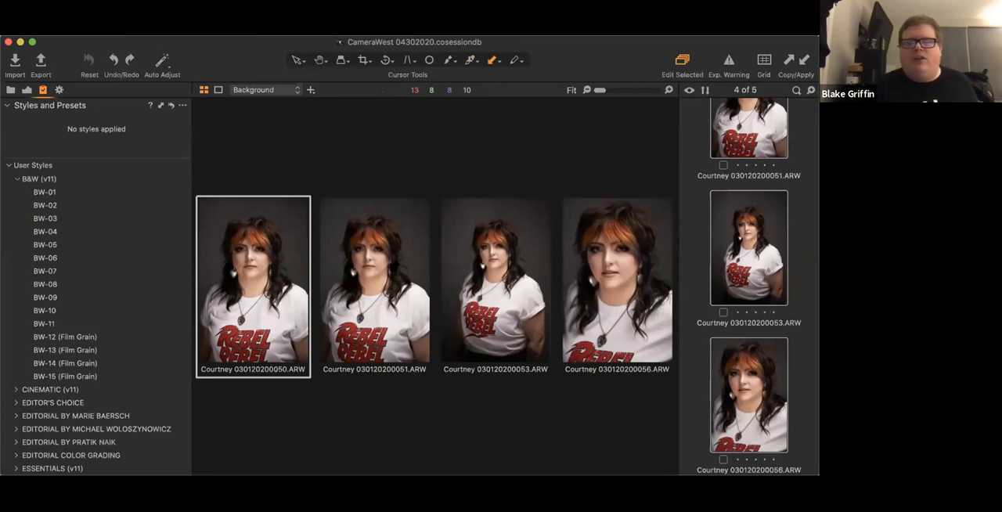
click(395, 266)
click(607, 258)
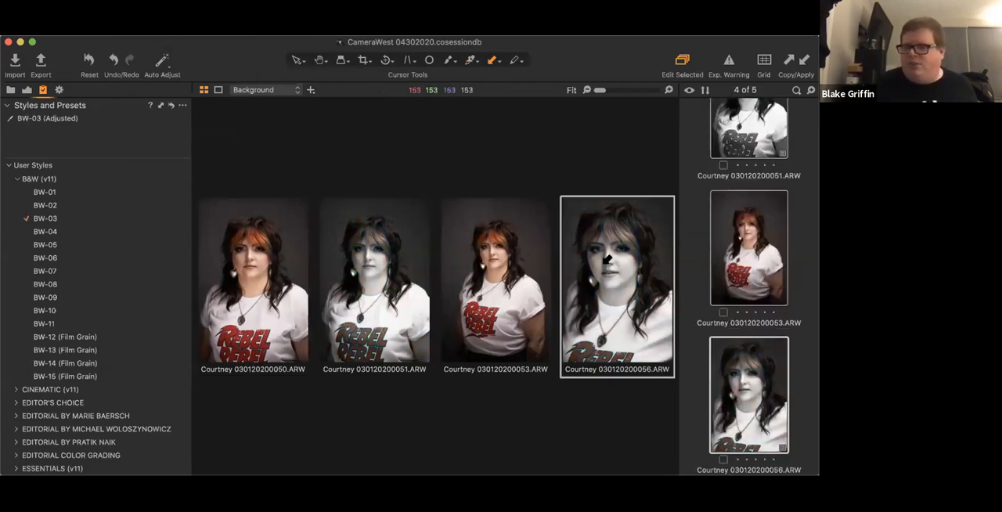
click(113, 60)
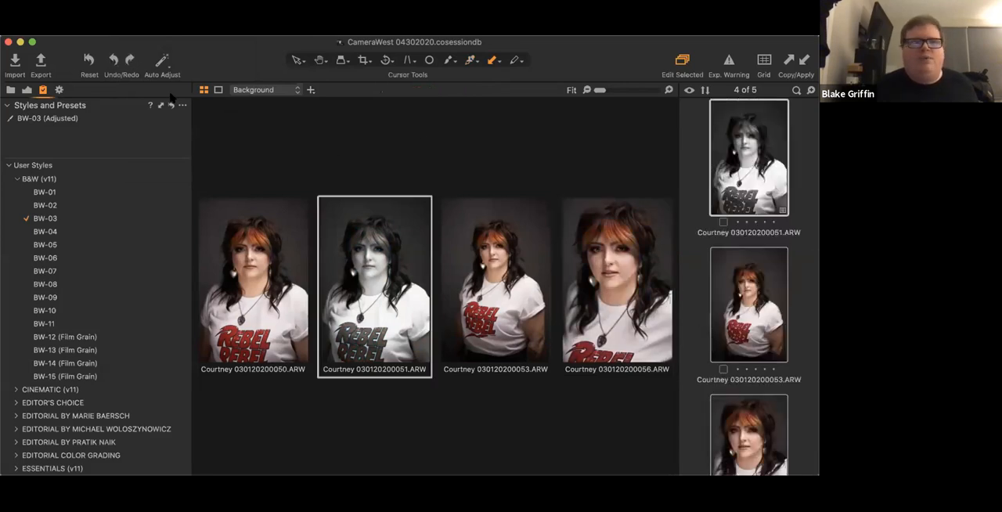
click(113, 60)
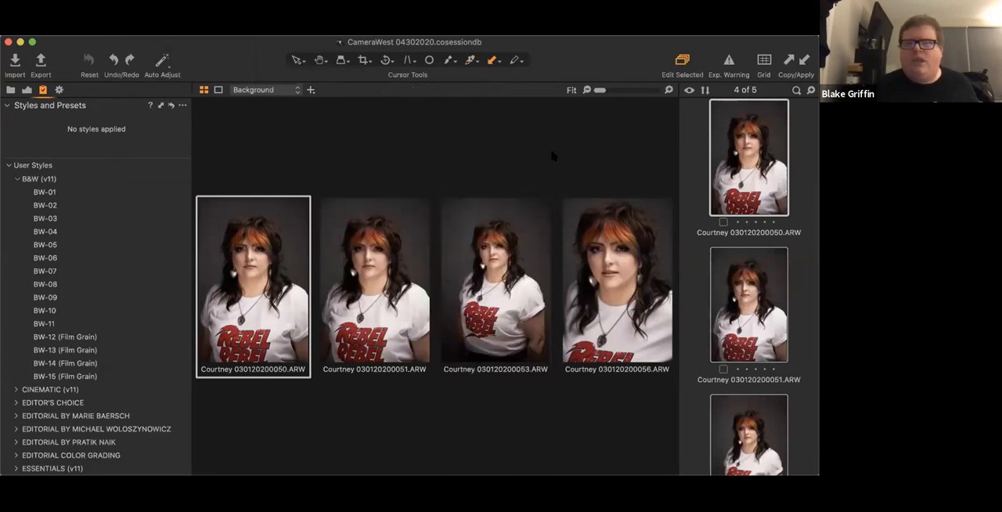
- Look through the four selected portraits in the browser and return to the black-and-white portrait
scroll(757, 209, up, 5)
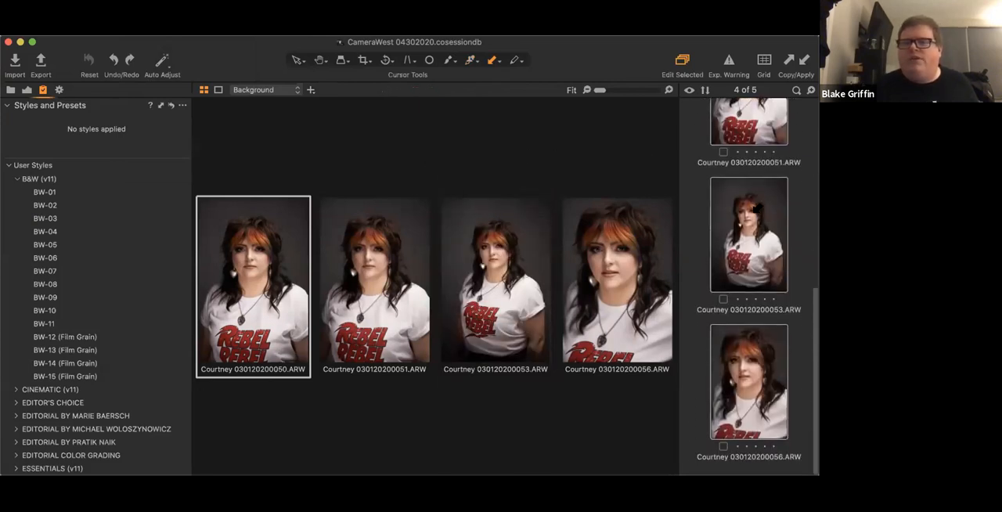
scroll(751, 301, down, 2)
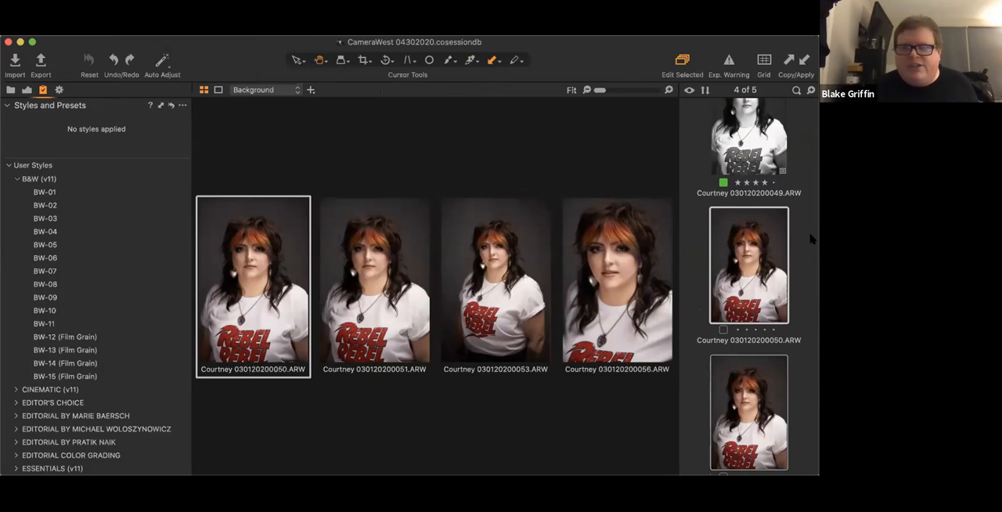
scroll(772, 254, down, 1)
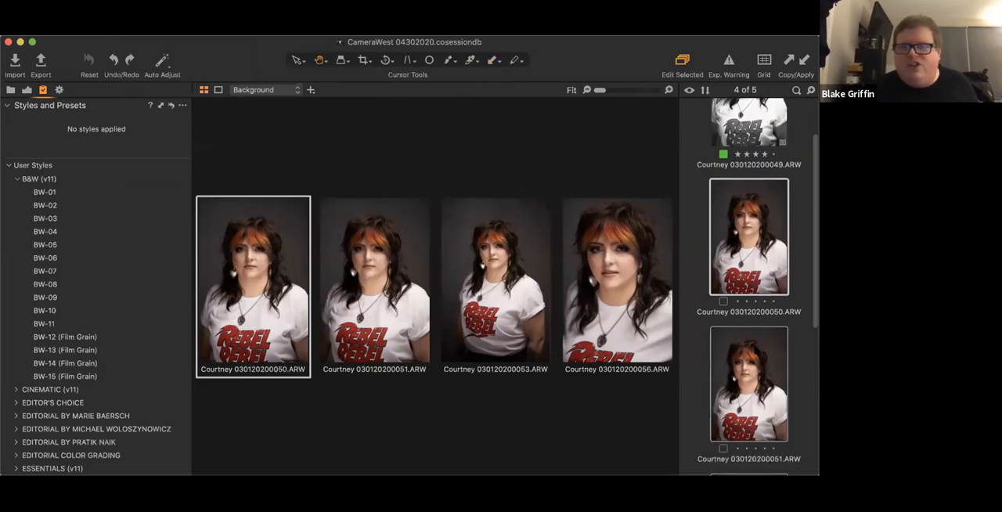
key(Right)
scroll(761, 274, down, 1)
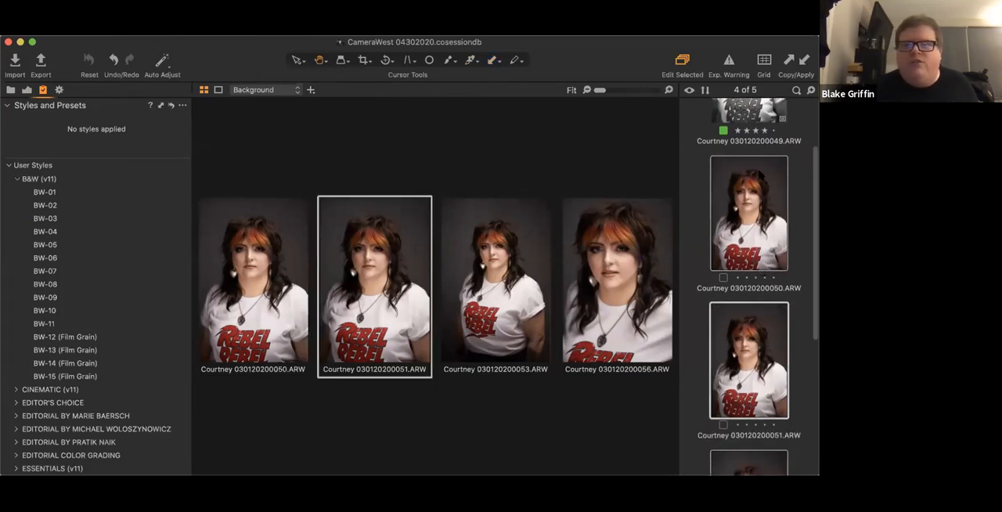
click(760, 200)
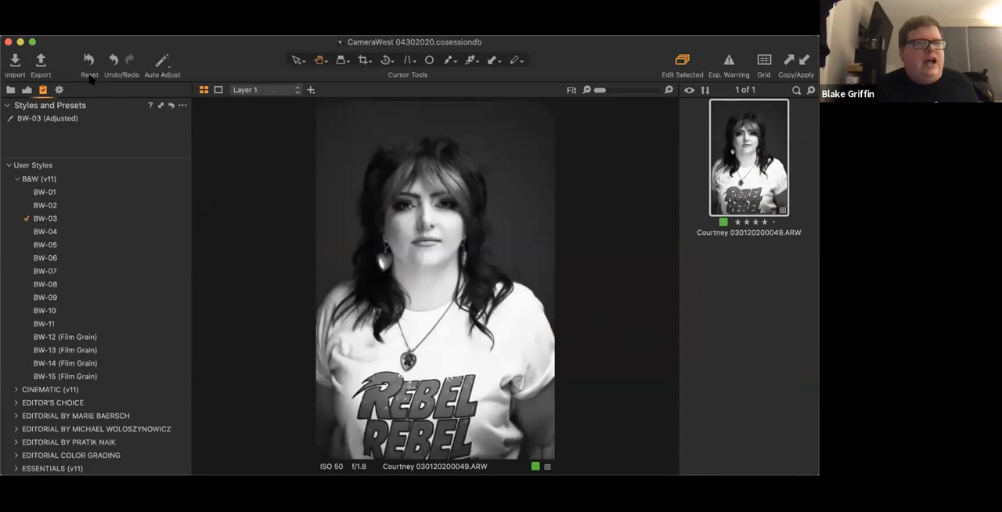
- Reset all adjustments on portrait 049 and undo the reset
click(117, 121)
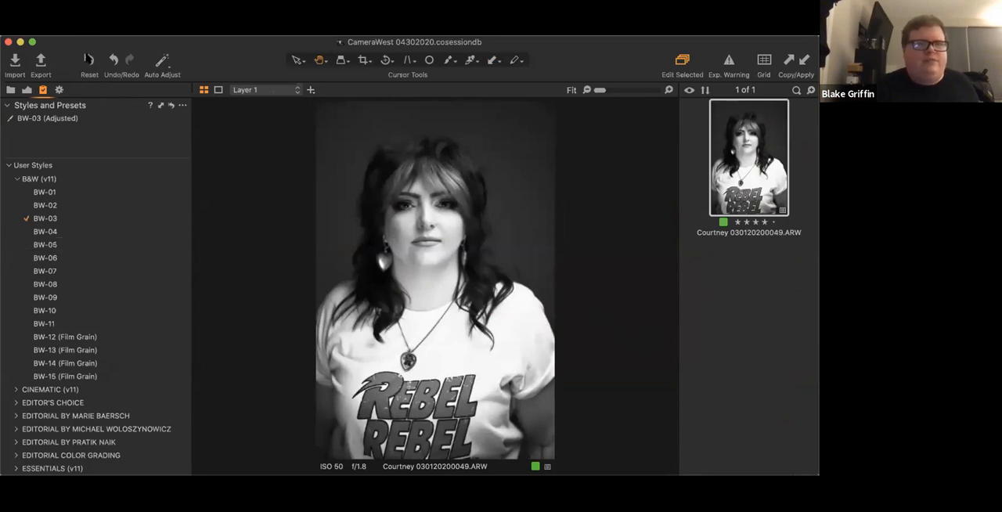
click(88, 59)
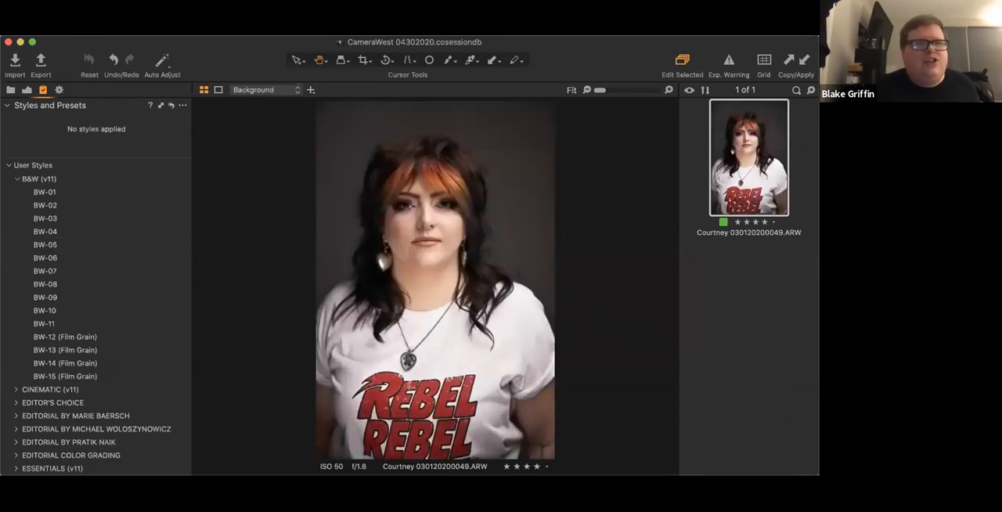
click(128, 6)
click(141, 17)
click(128, 6)
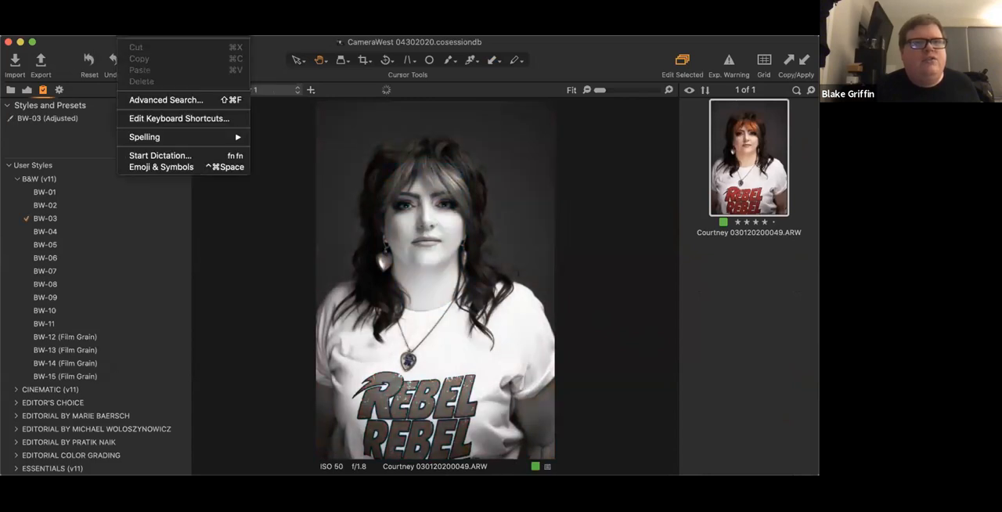
click(141, 17)
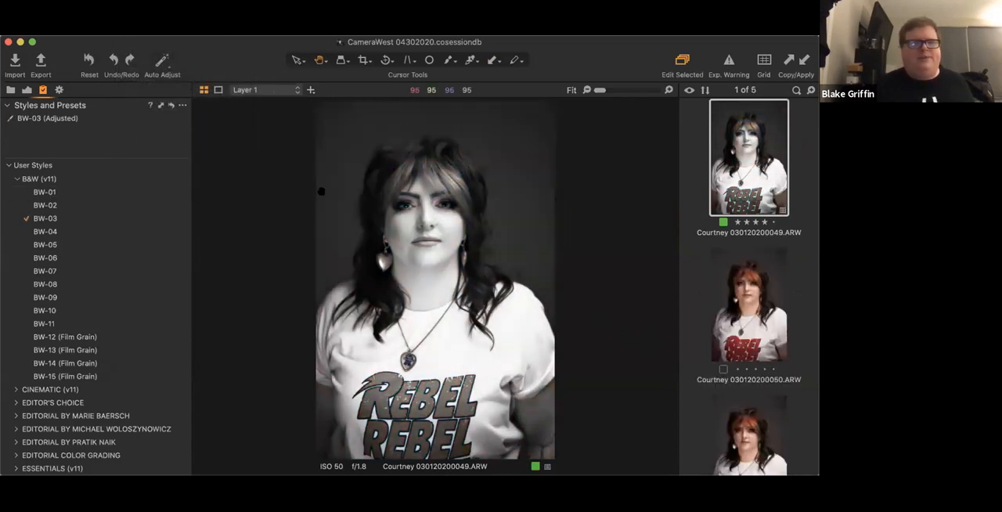
click(805, 60)
click(521, 202)
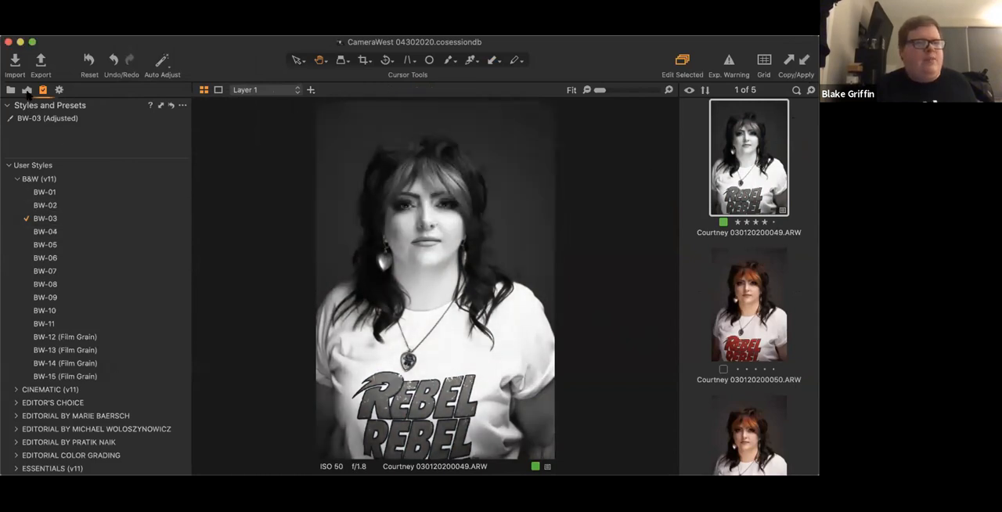
- Set the exposure contrast of portrait 049's background to 50
click(27, 91)
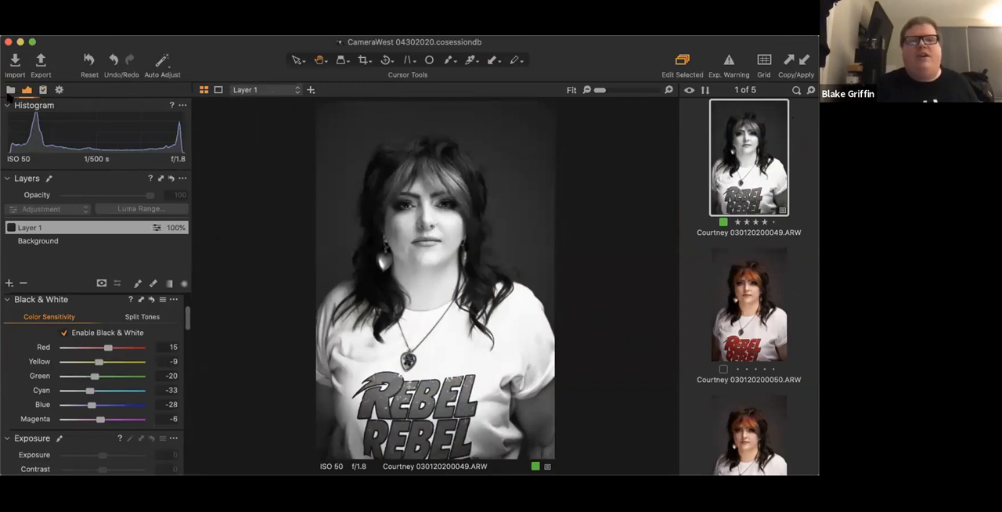
click(11, 90)
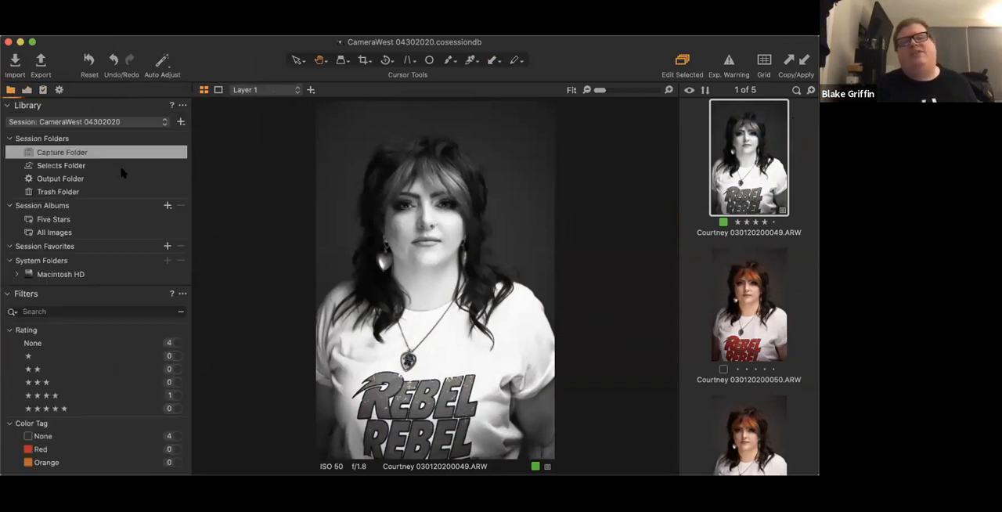
click(27, 90)
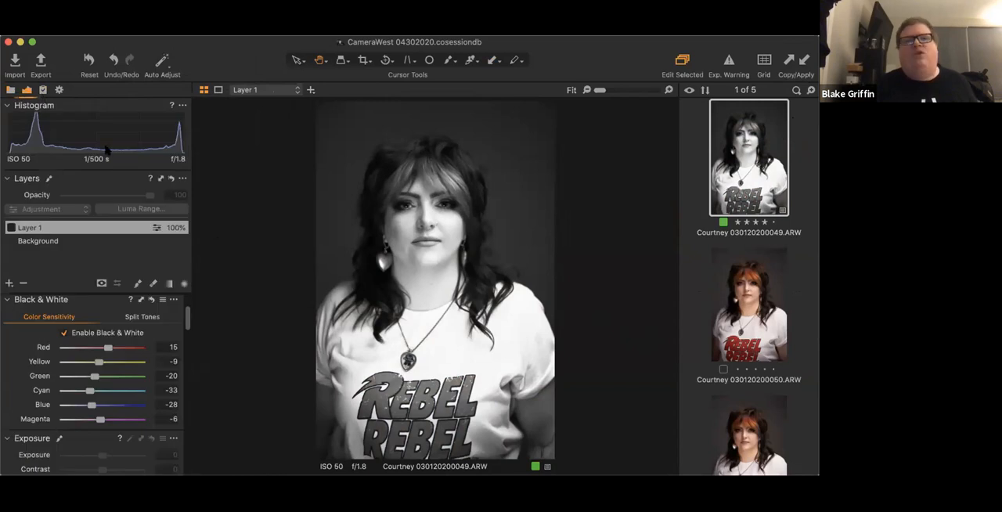
scroll(131, 355, down, 4)
scroll(131, 356, down, 3)
scroll(130, 352, up, 3)
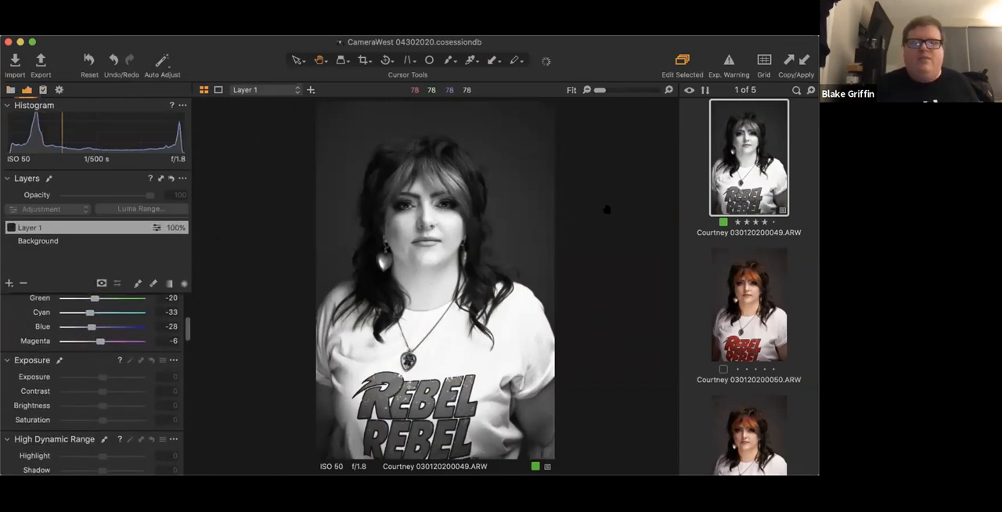
click(62, 243)
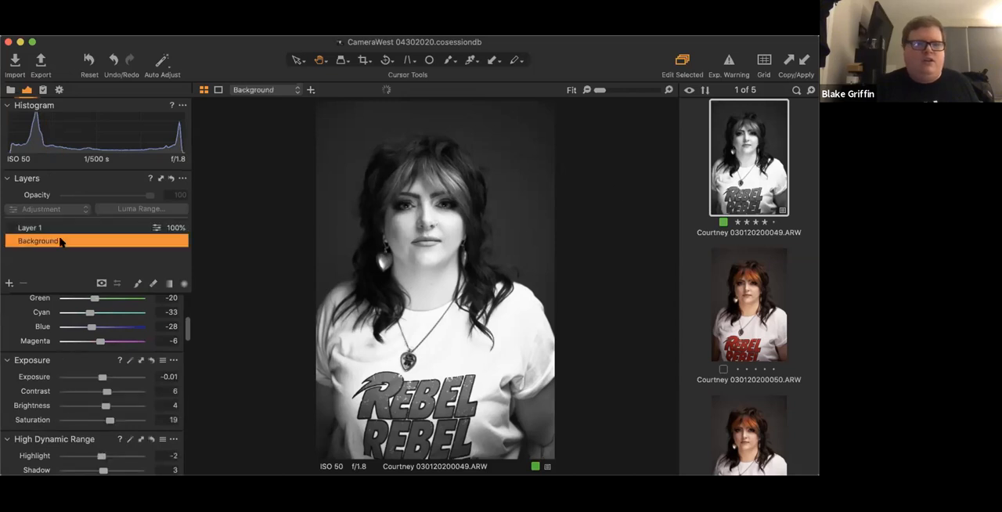
drag(106, 391, 155, 399)
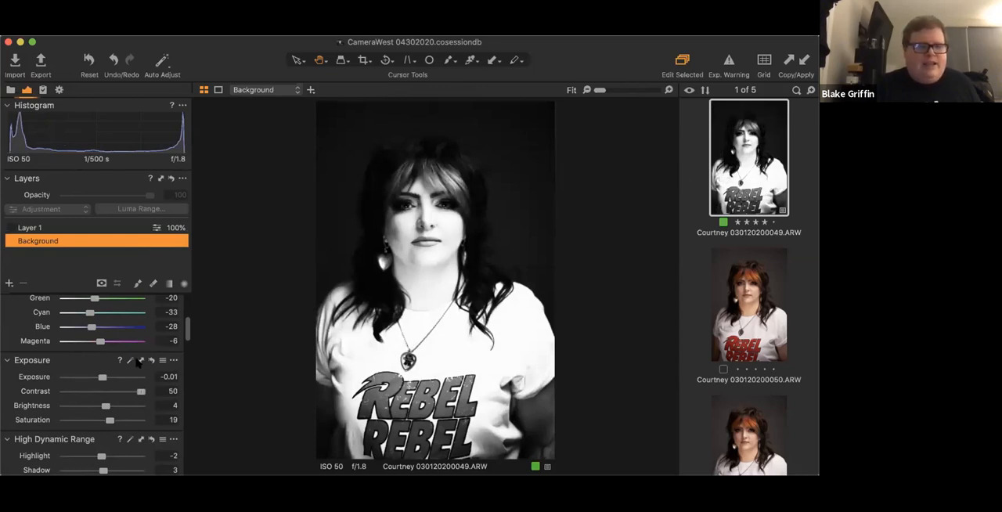
- Copy only the exposure, contrast, brightness and saturation settings from portrait 049 and apply them to portrait 050
click(139, 361)
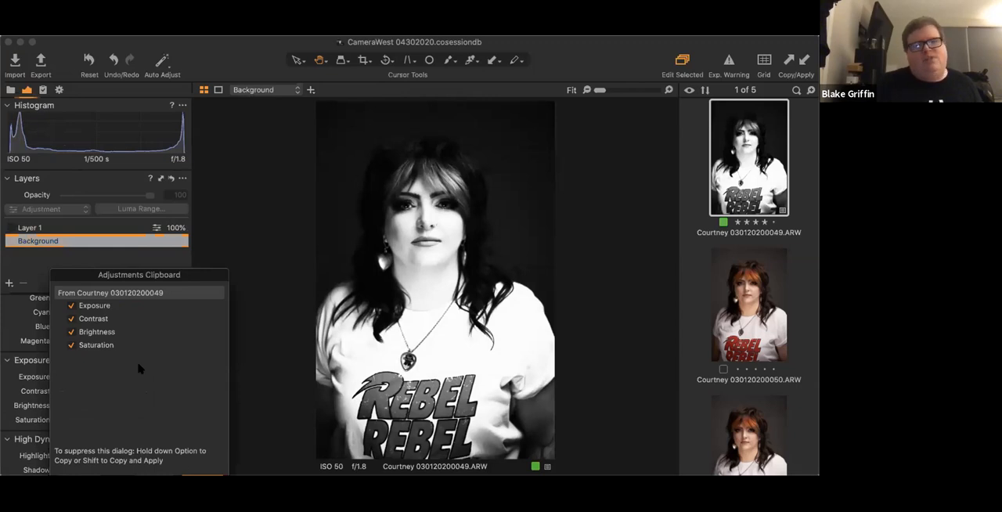
click(202, 473)
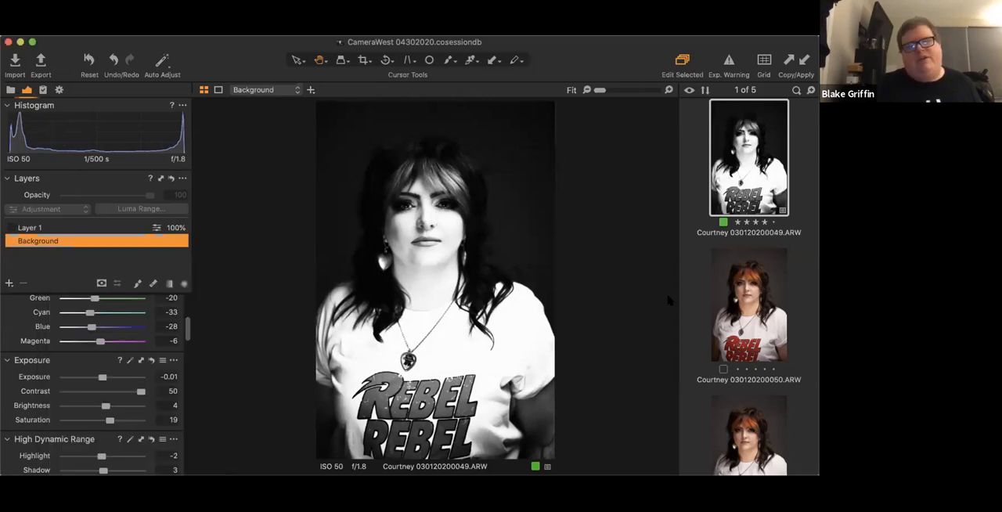
click(722, 304)
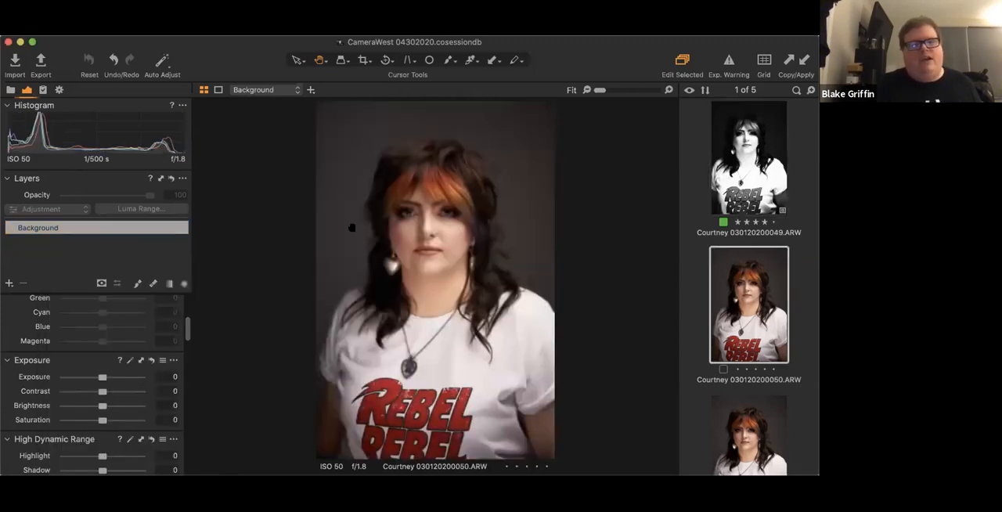
click(804, 61)
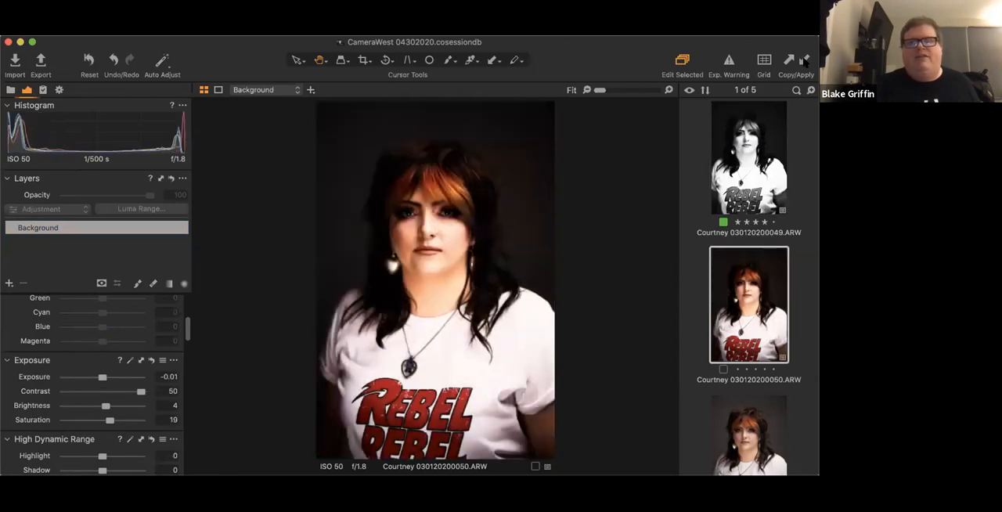
- Undo the exposure settings applied to portrait 050 and the contrast change on portrait 049
click(130, 6)
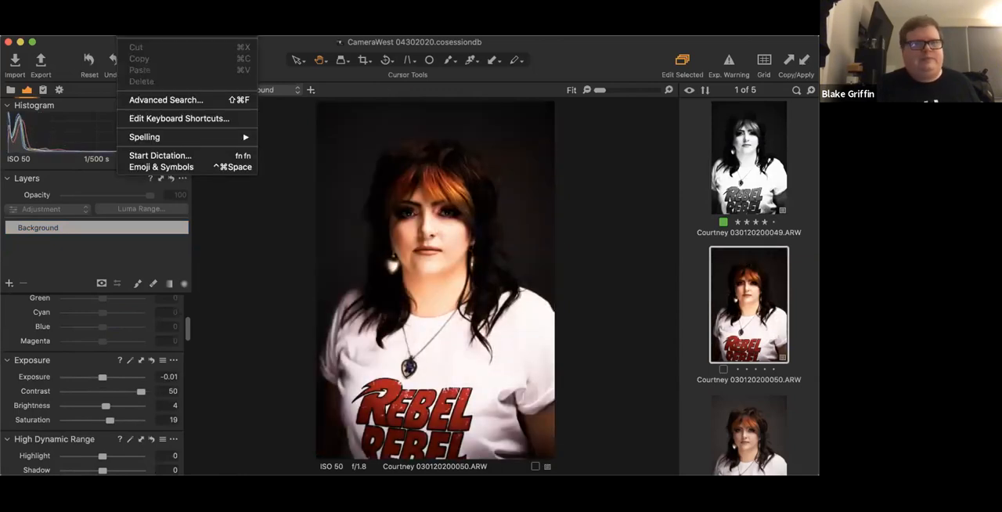
click(142, 17)
click(129, 6)
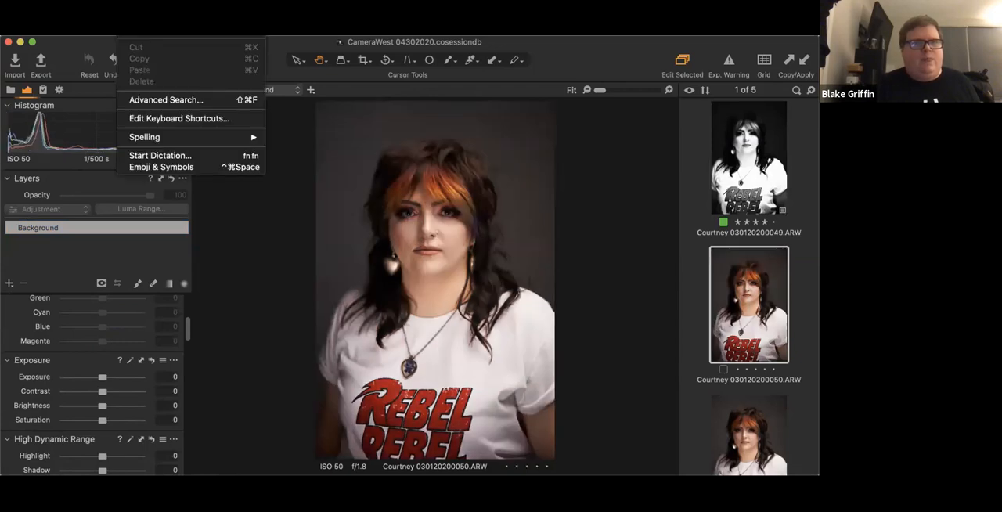
click(470, 155)
click(749, 158)
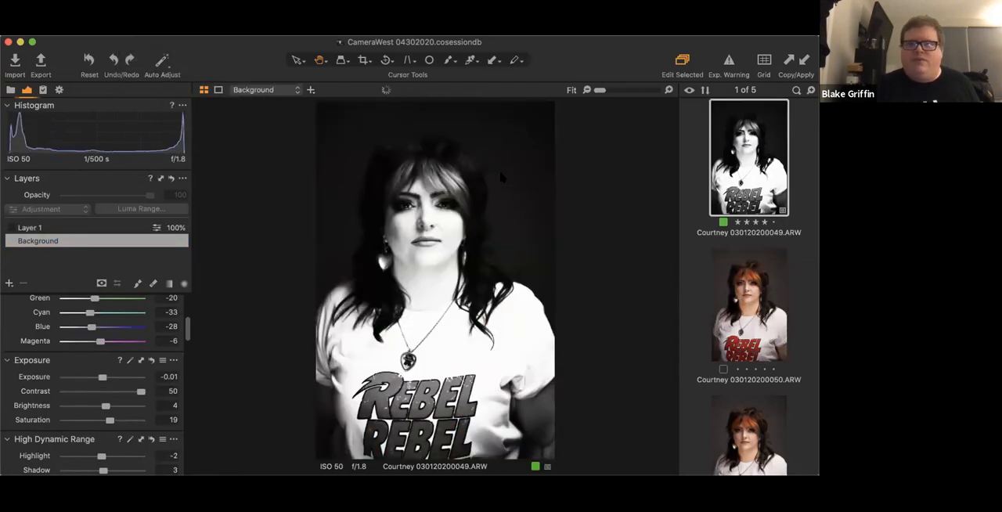
click(128, 6)
click(142, 17)
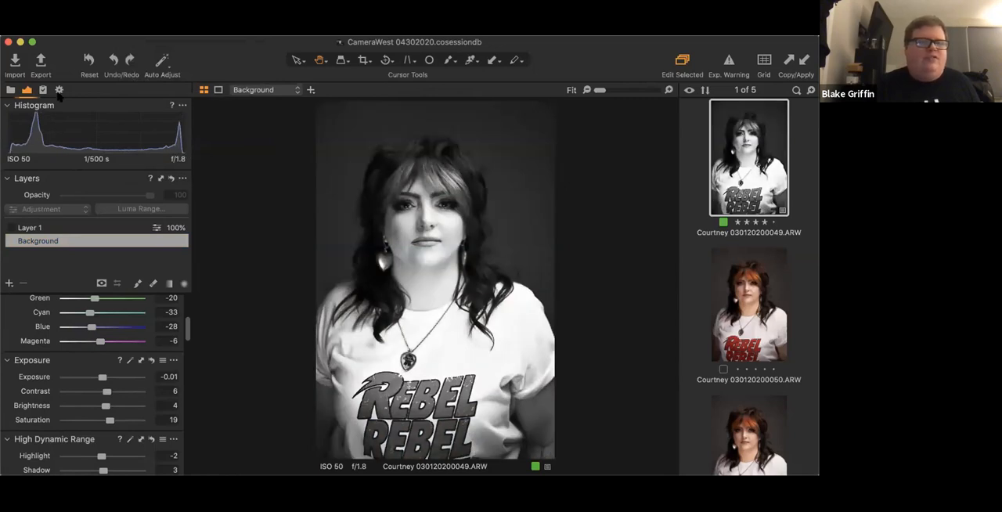
- Delete the Untitled Recipe from the process recipes
click(59, 91)
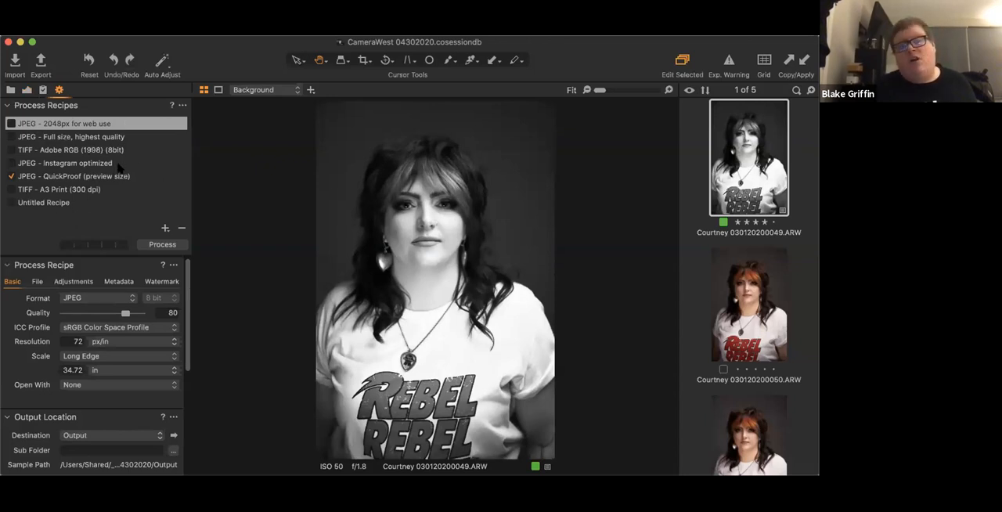
click(72, 202)
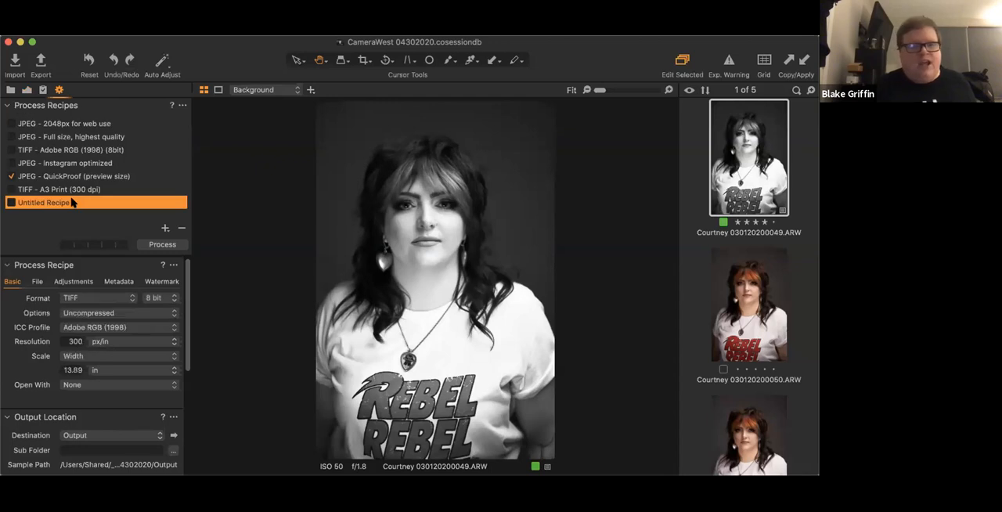
click(182, 228)
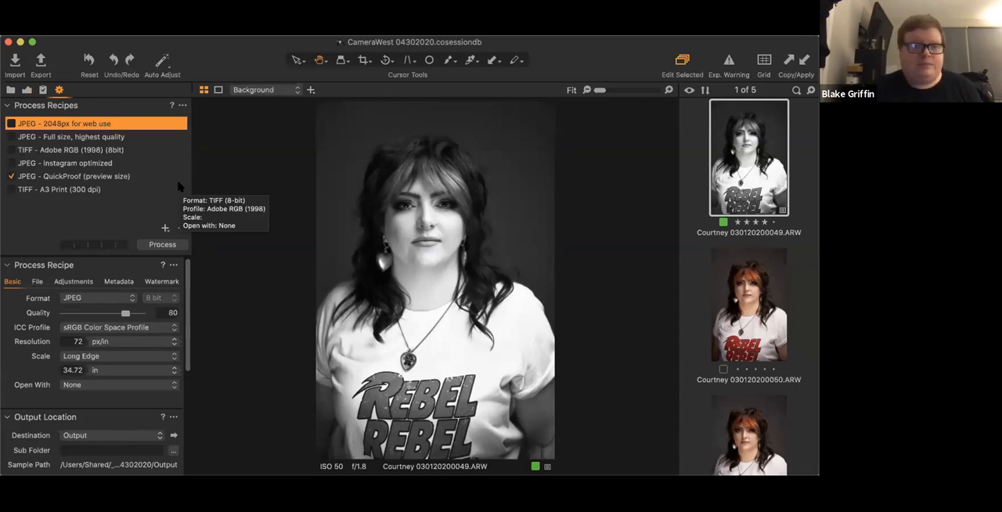
- Review the settings of the full-size JPEG, Adobe RGB TIFF and QuickProof process recipes
click(124, 137)
click(122, 150)
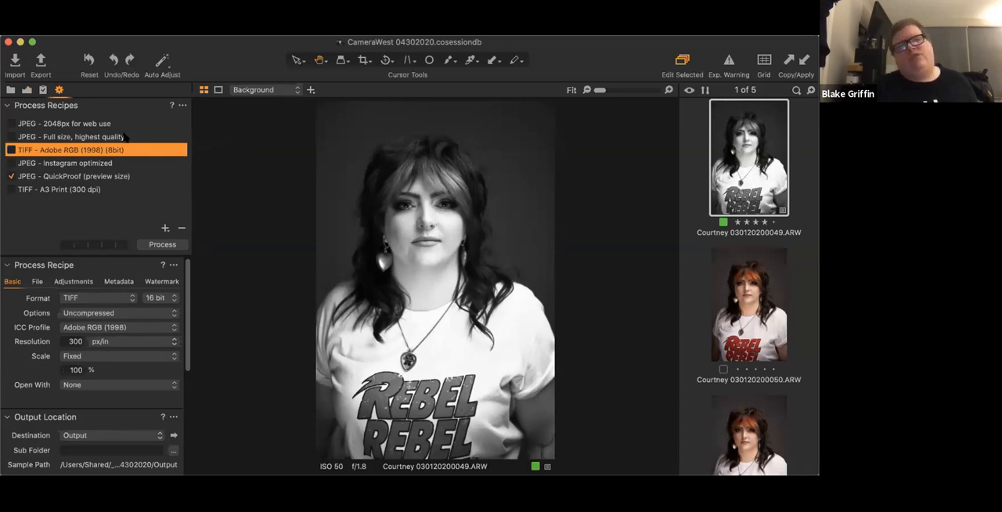
click(72, 177)
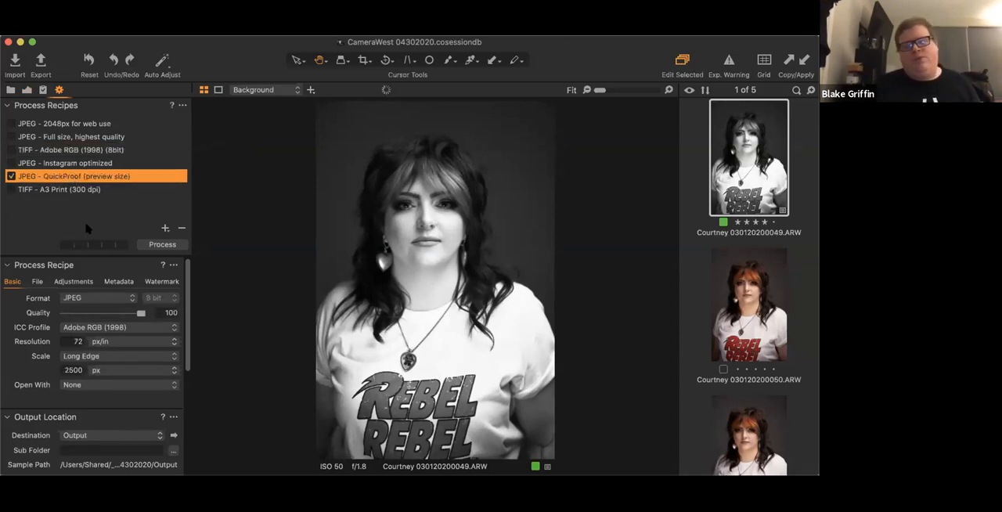
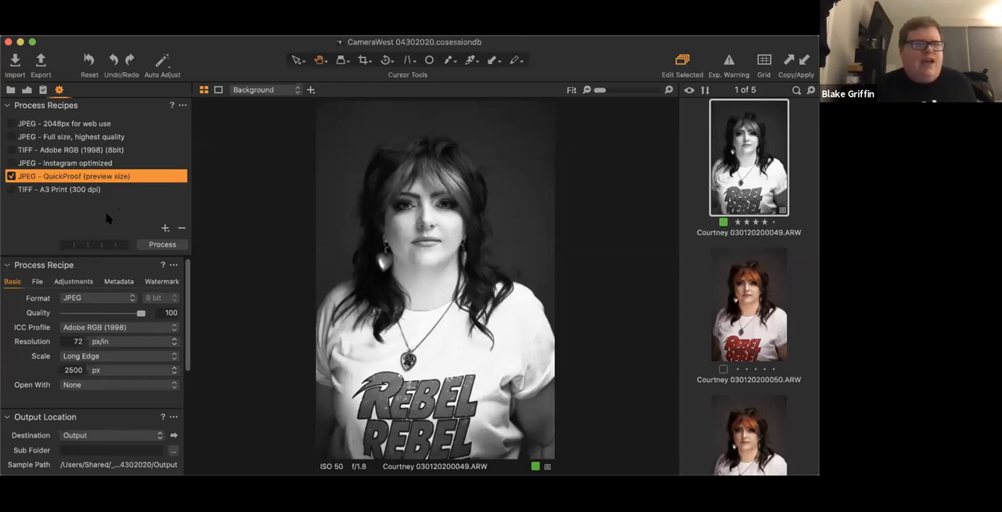
- Add a new process recipe named Untitled and disable the JPEG QuickProof recipe
click(165, 227)
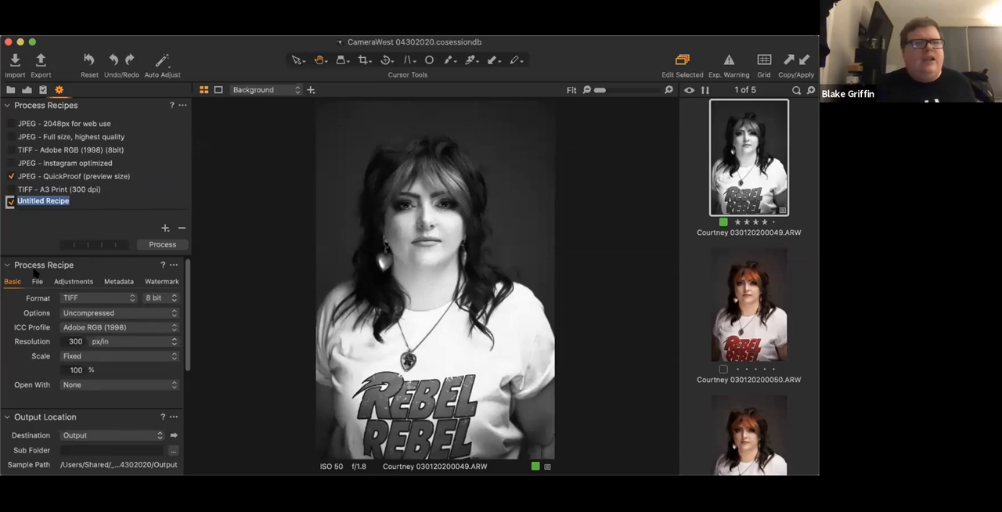
double_click(63, 201)
key(BackSpace)
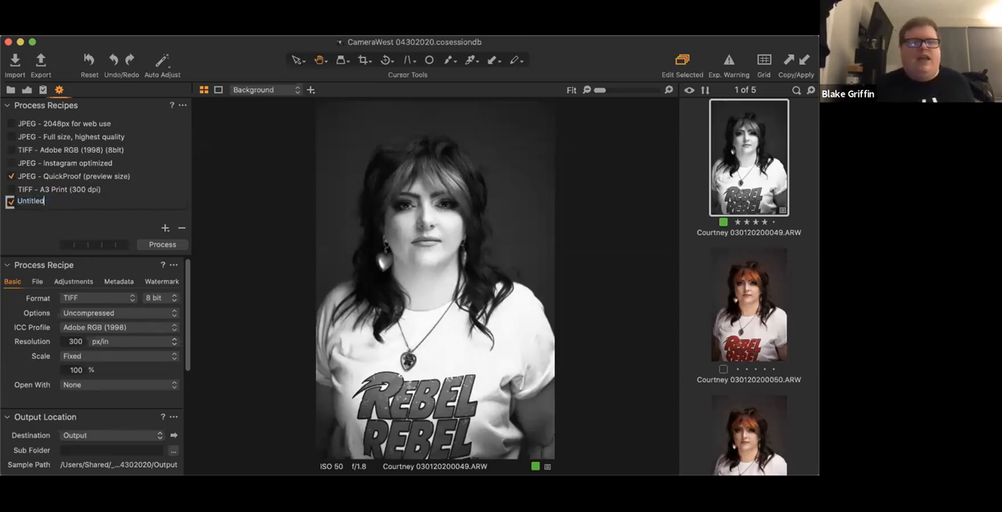
click(12, 177)
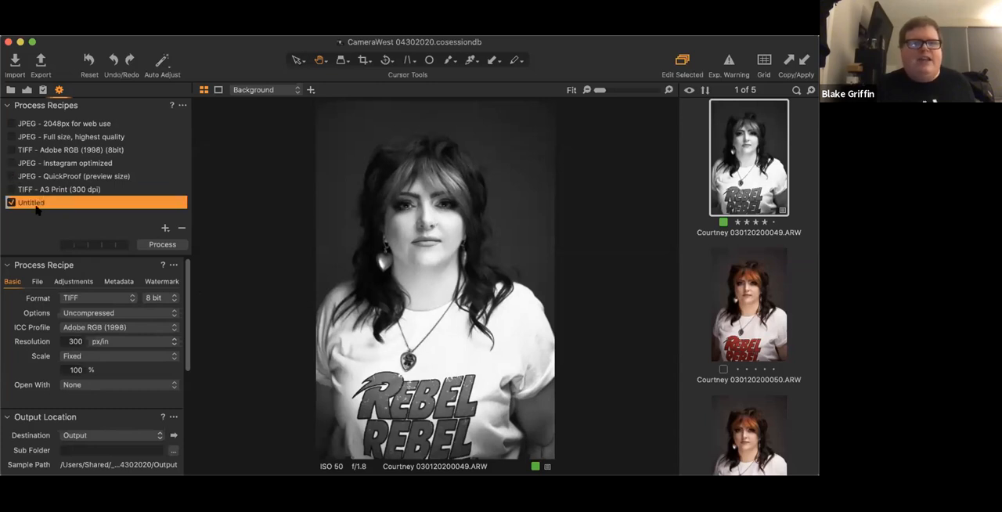
- Set the Untitled recipe's format to JPEG with quality 52, keeping the Adobe RGB (1998) ICC profile
click(103, 297)
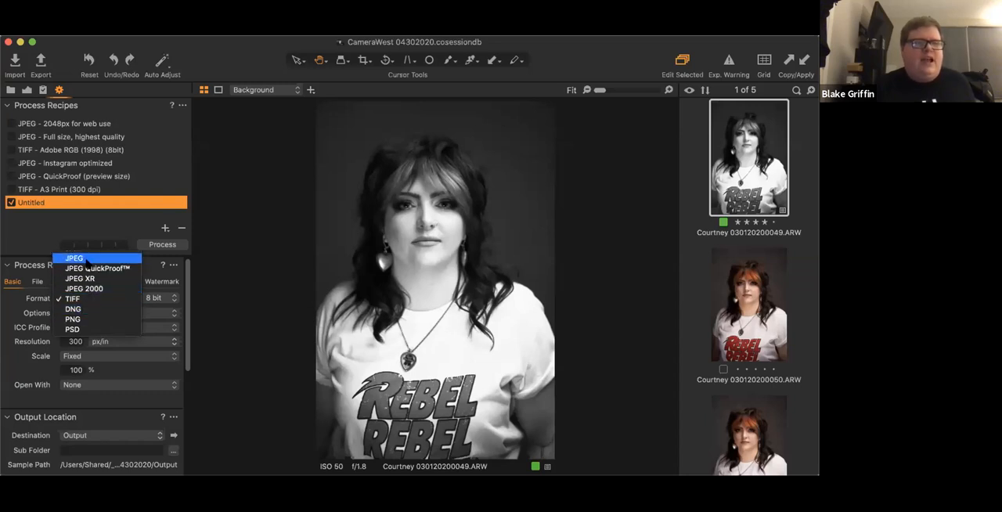
click(86, 259)
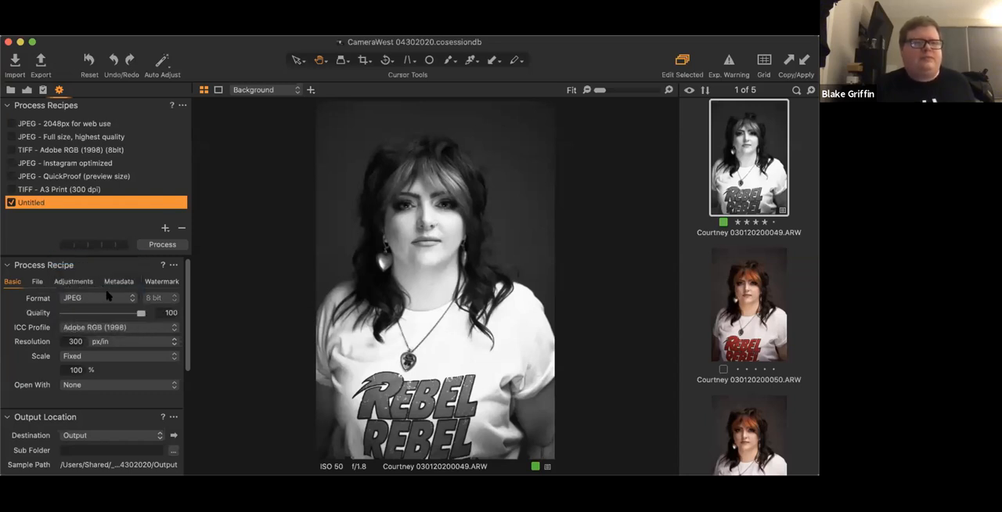
drag(141, 313, 101, 314)
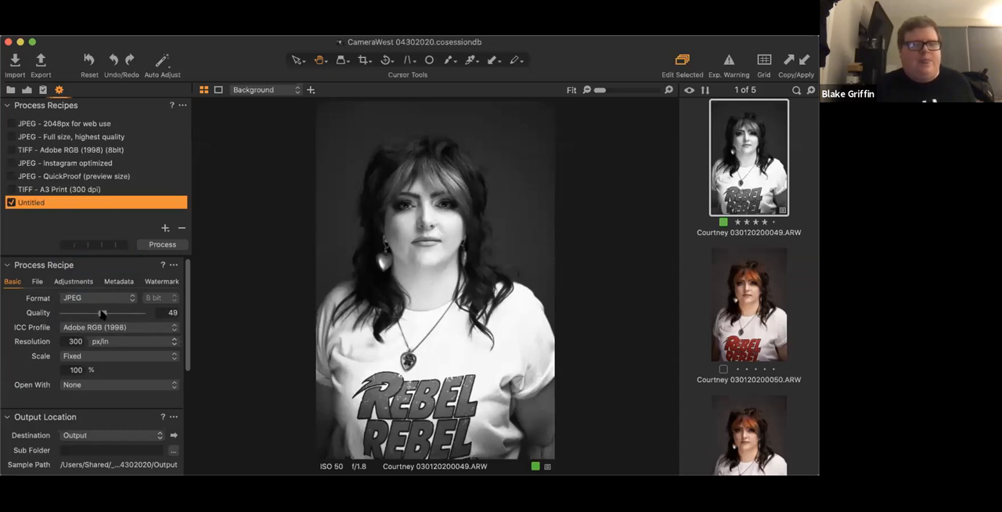
click(140, 325)
click(143, 329)
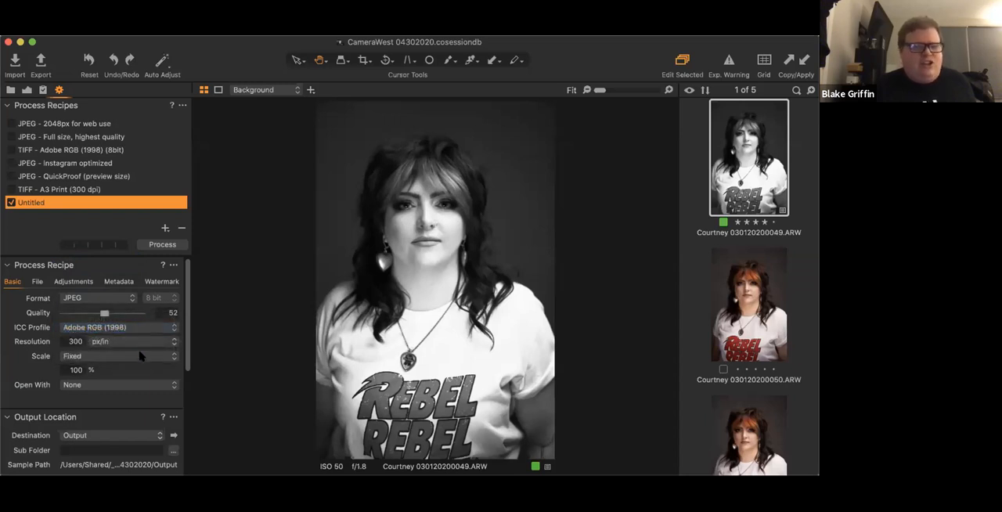
- Set the Untitled recipe's resolution to 72 px/in and its fixed scale to 75%
double_click(72, 342)
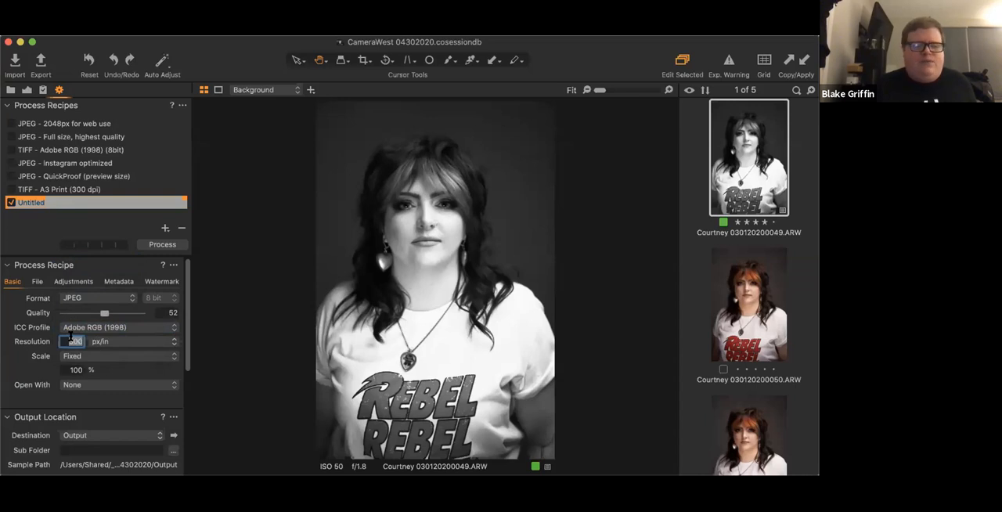
text(72)
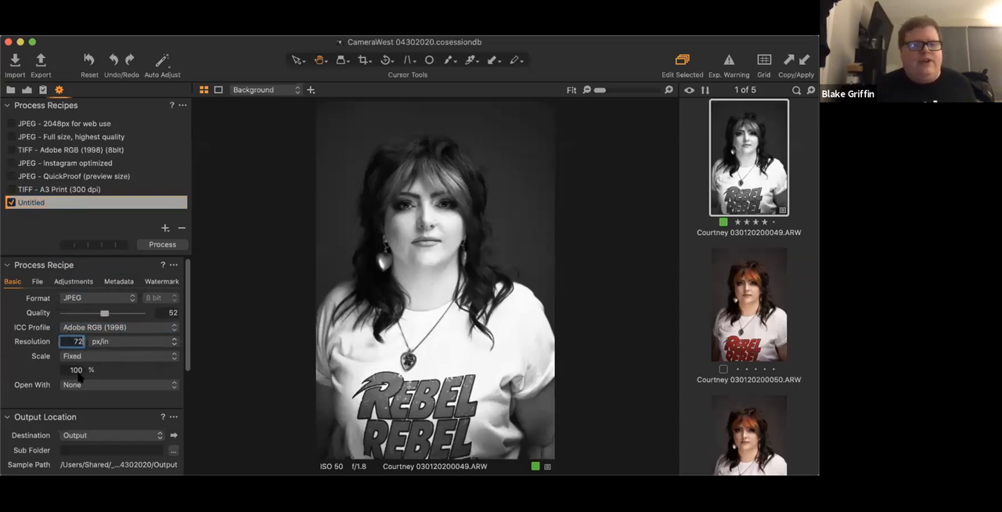
click(76, 371)
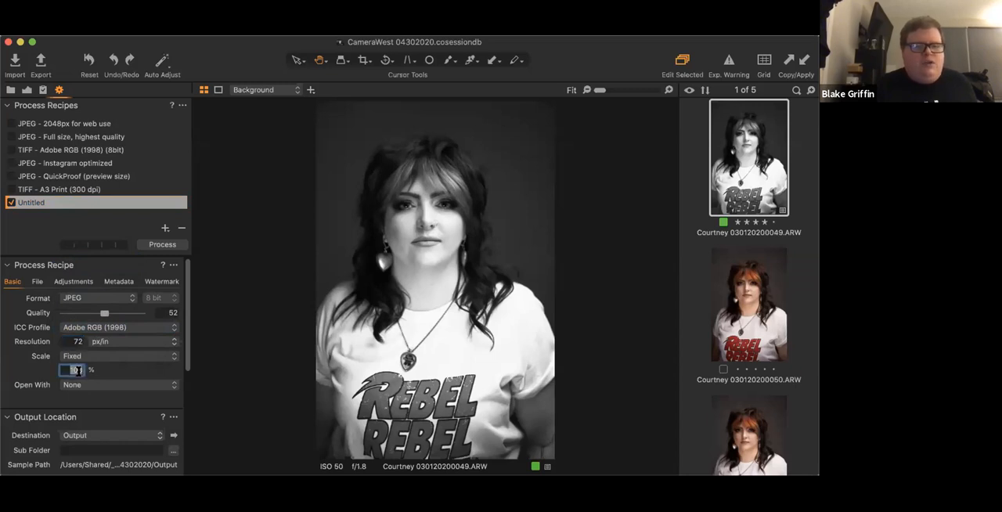
text(75)
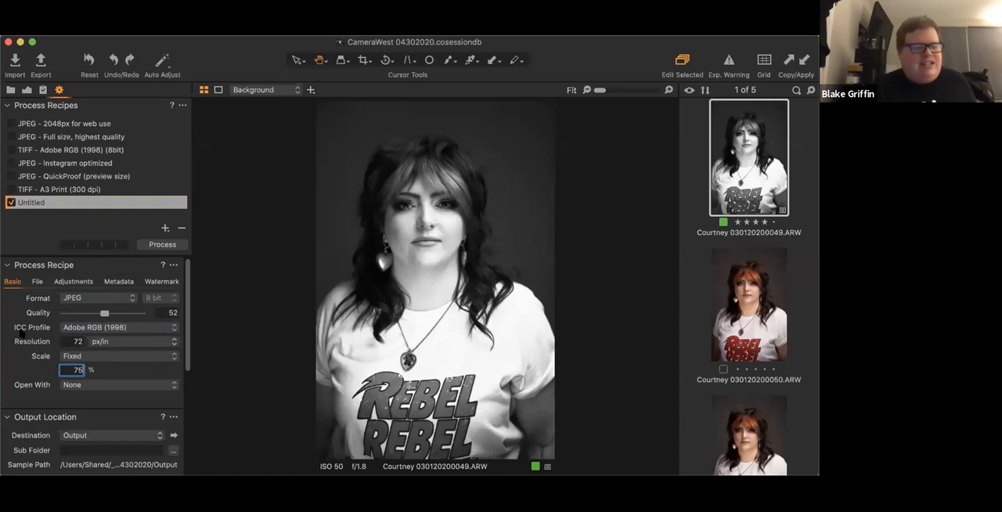
- Examine the output location's destination choices and sub folder option, leaving the destination on Output
scroll(25, 363, down, 3)
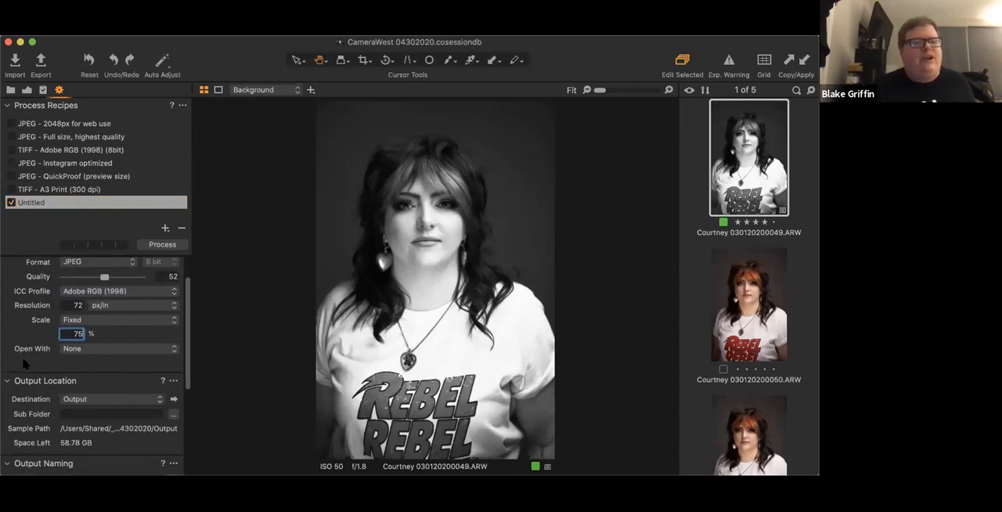
scroll(25, 363, down, 2)
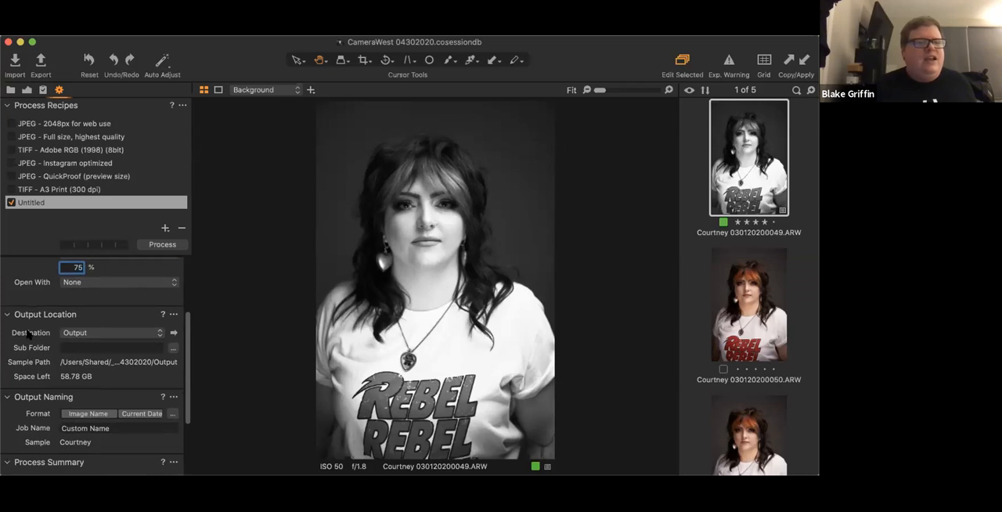
click(160, 338)
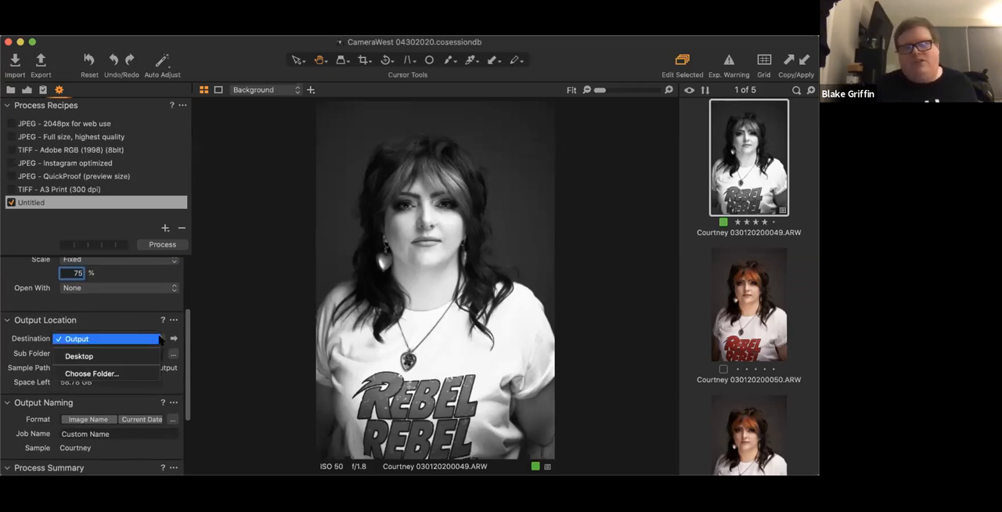
click(129, 330)
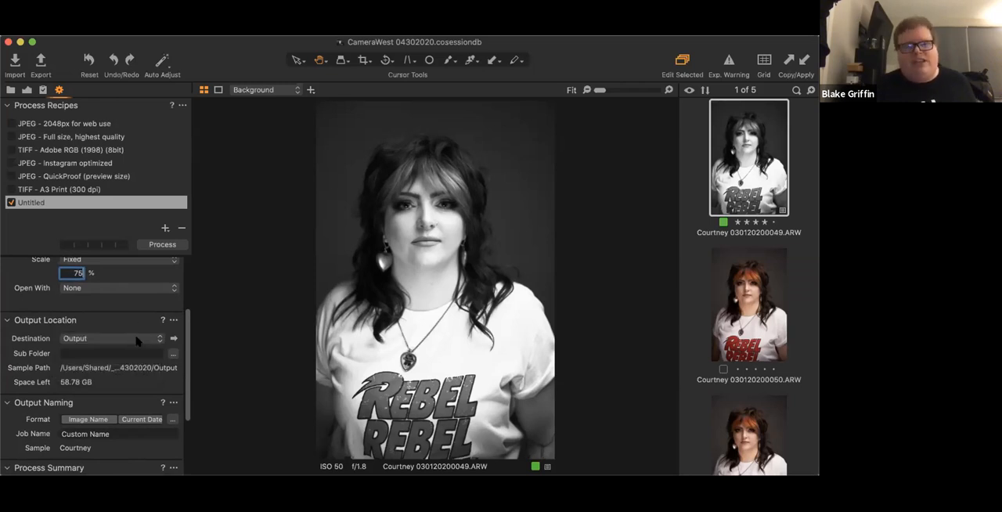
click(157, 338)
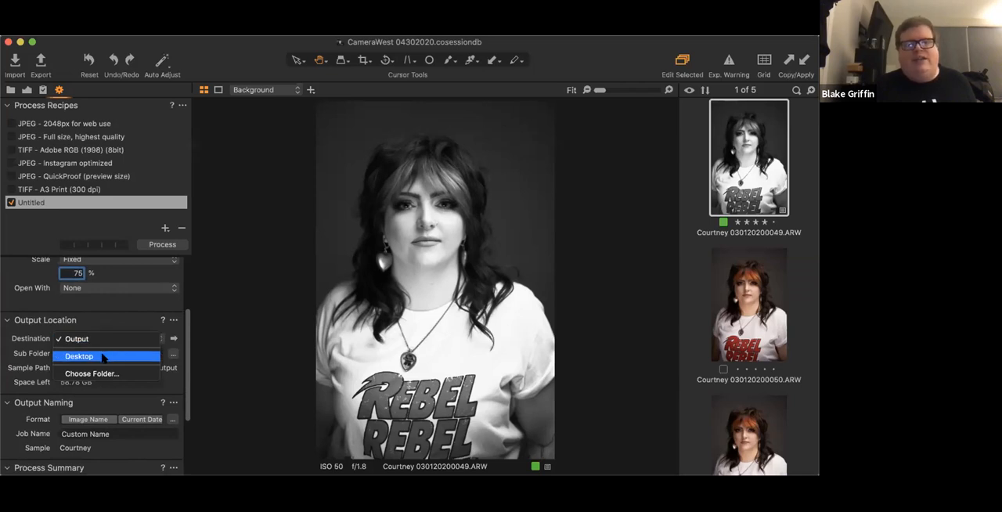
click(117, 323)
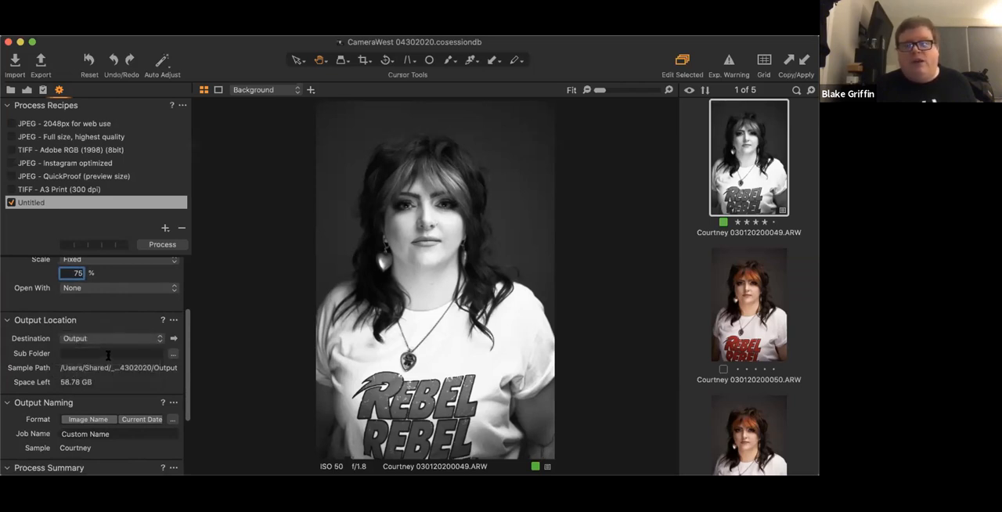
click(101, 353)
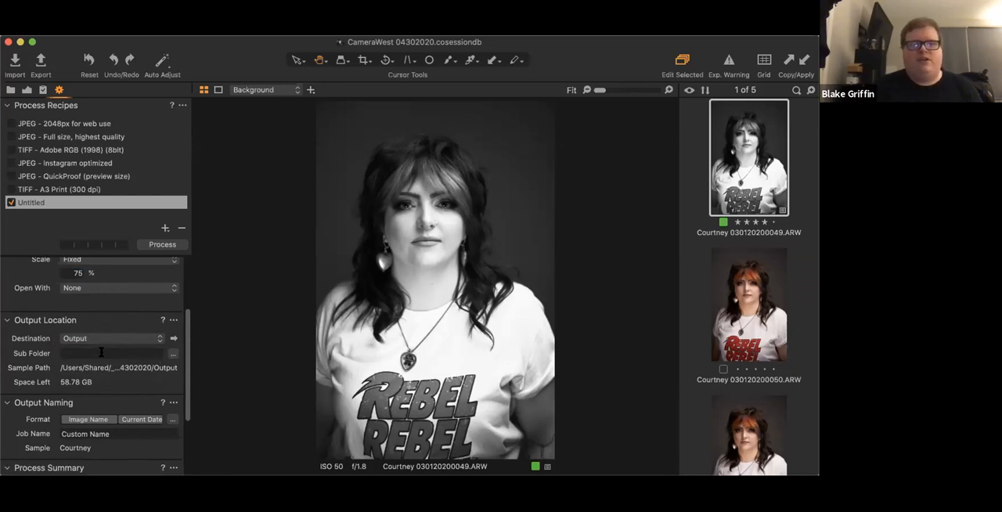
- Examine the output naming format tokens without changing them, and review the process summary of the Untitled recipe
scroll(101, 353, down, 3)
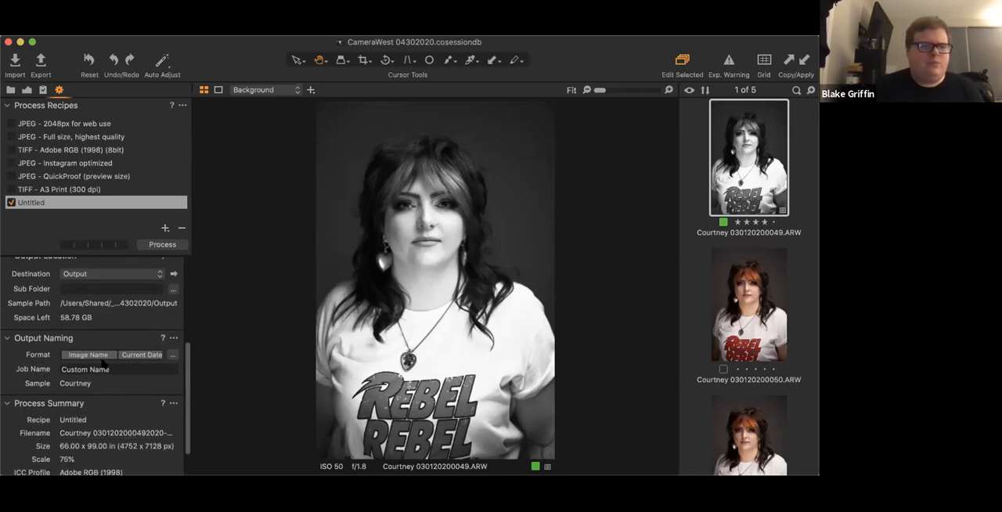
click(173, 356)
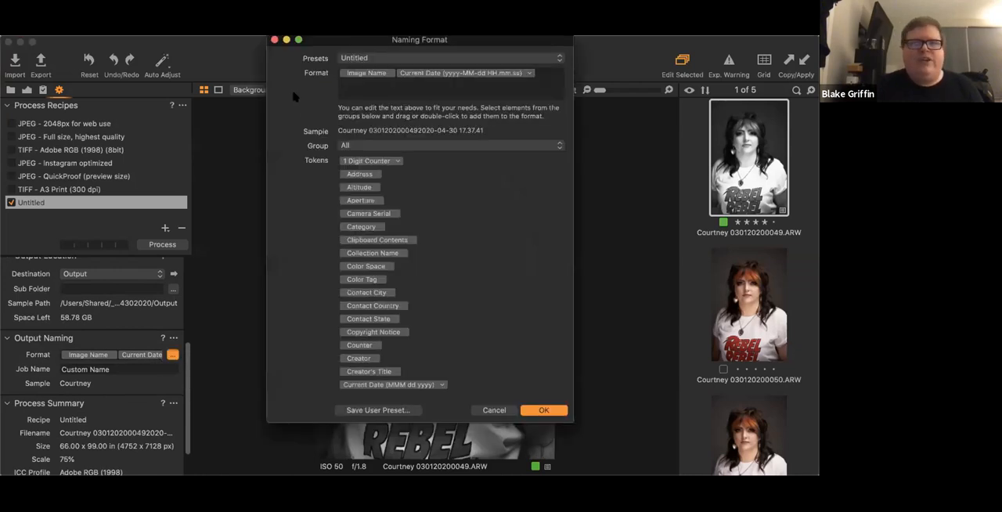
click(275, 39)
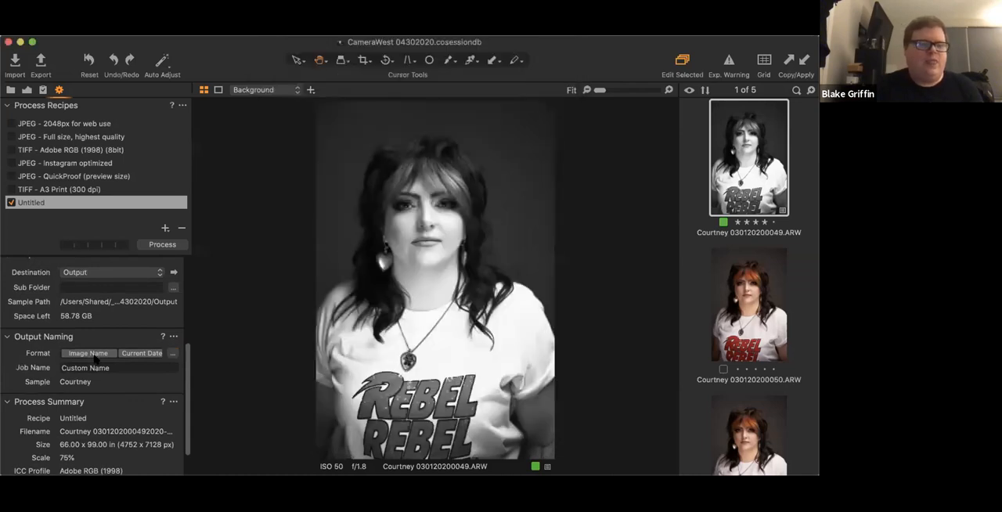
scroll(94, 357, down, 2)
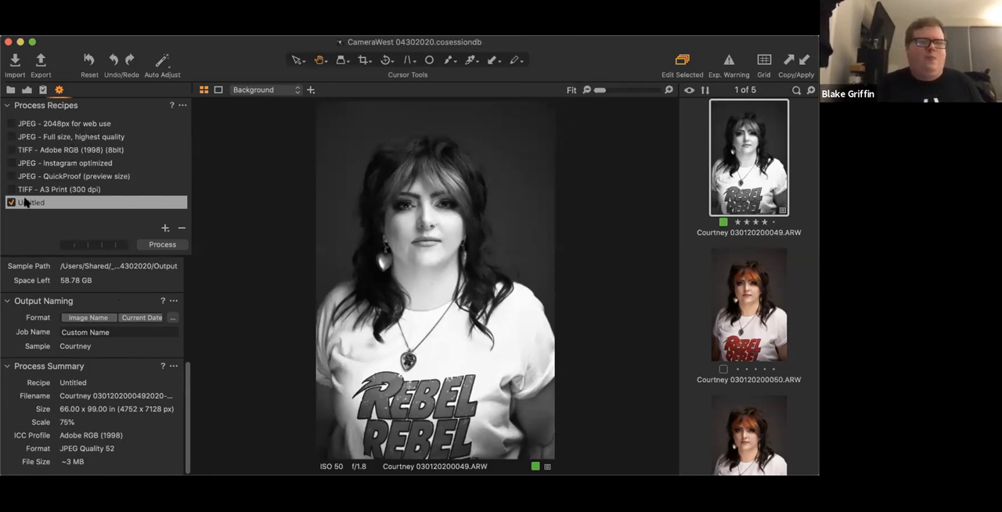
- Process portrait 049 with the enabled Untitled recipe while the disabled TIFF Adobe RGB (1998) recipe is selected
click(70, 149)
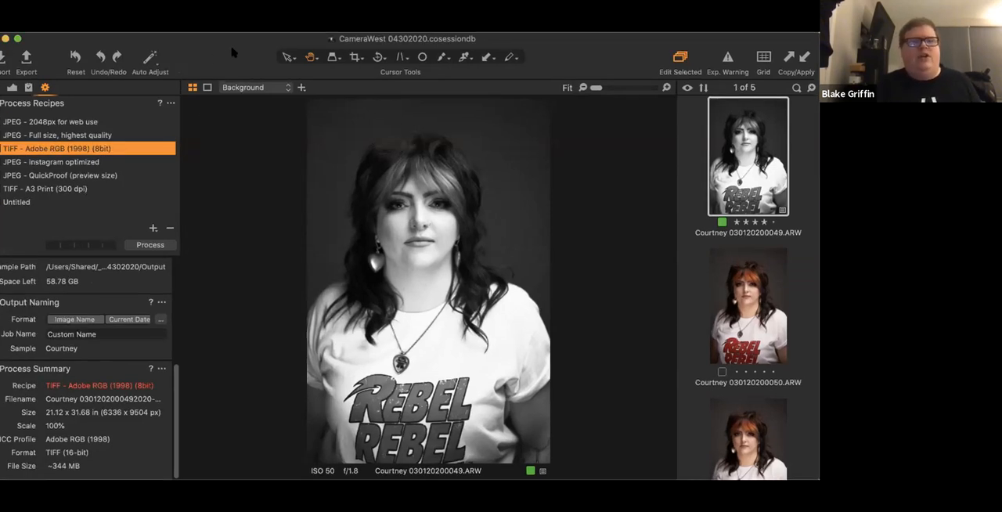
click(163, 245)
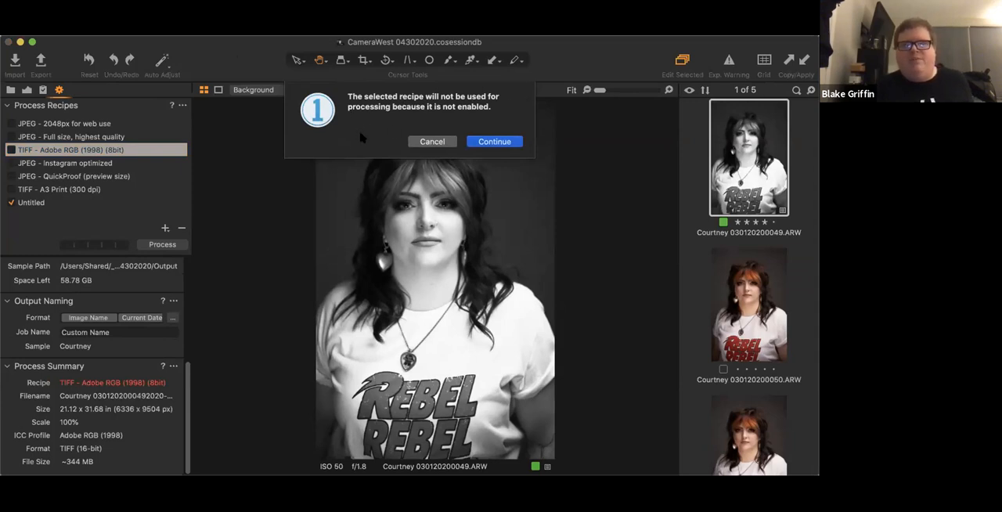
click(493, 143)
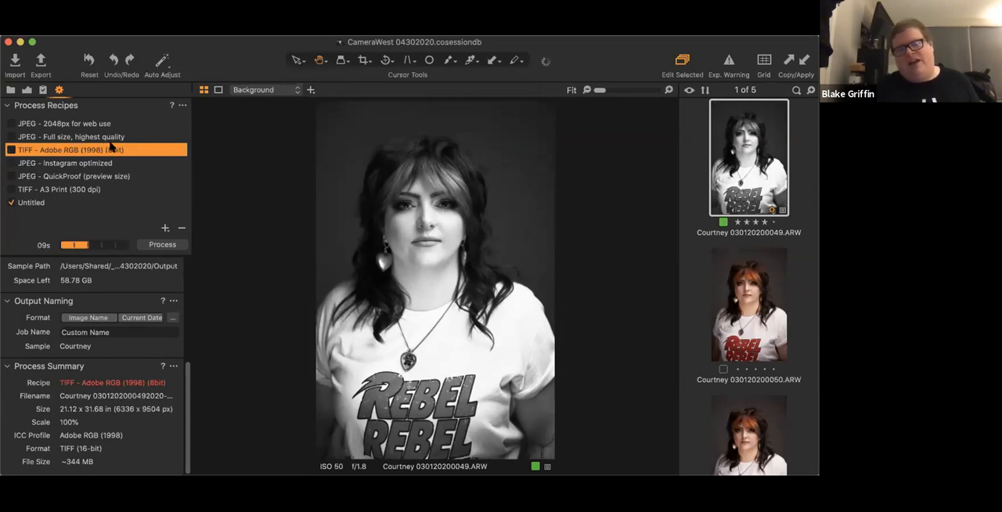
- Disable the Untitled recipe, enable the full-size, highest-quality JPEG recipe and process portrait 049 with it
click(44, 203)
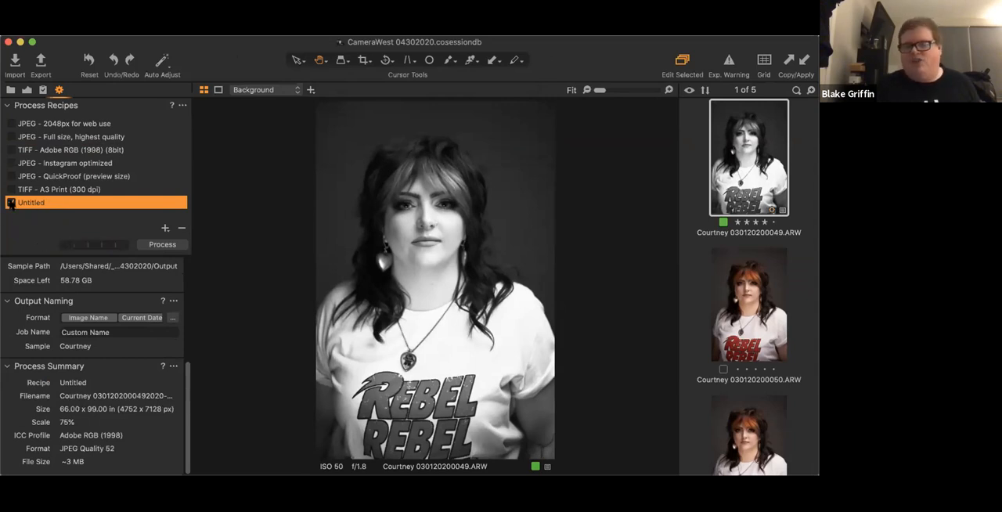
click(11, 203)
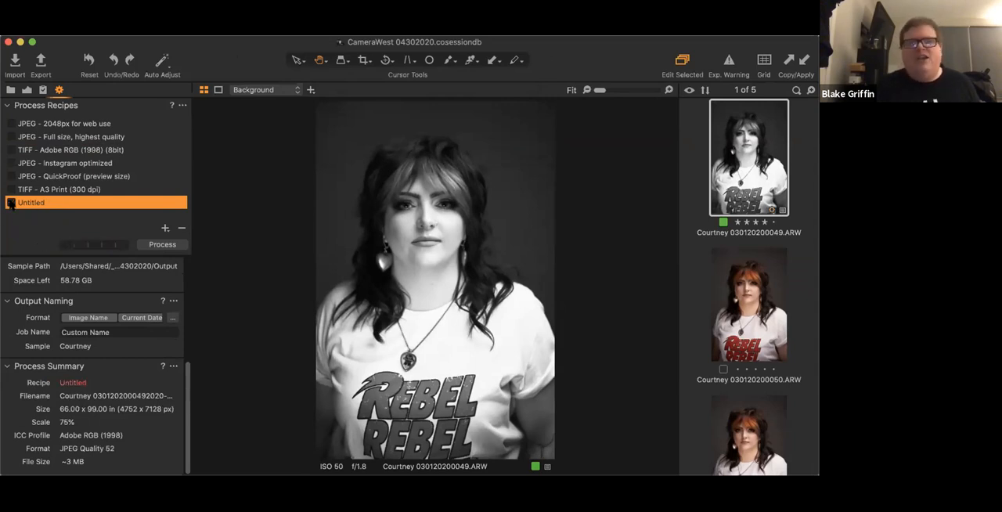
click(11, 138)
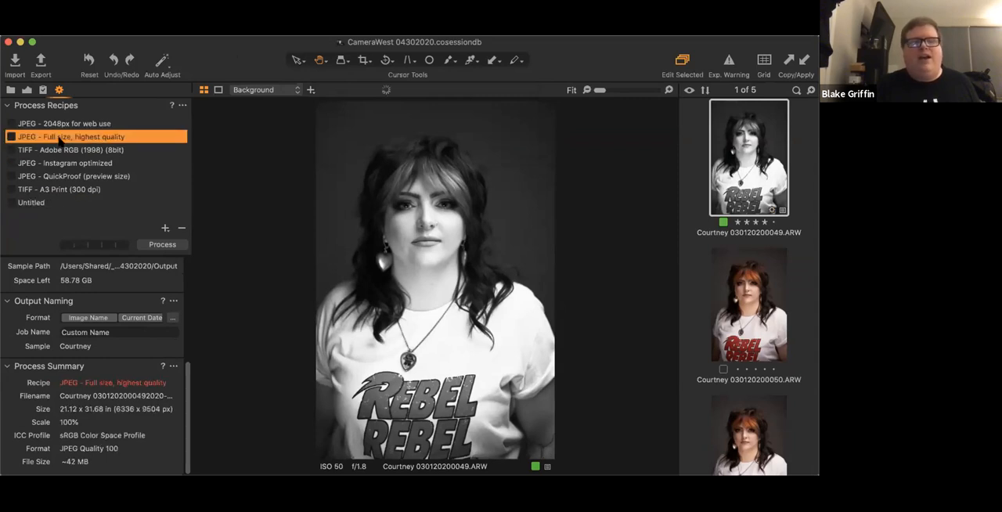
click(11, 137)
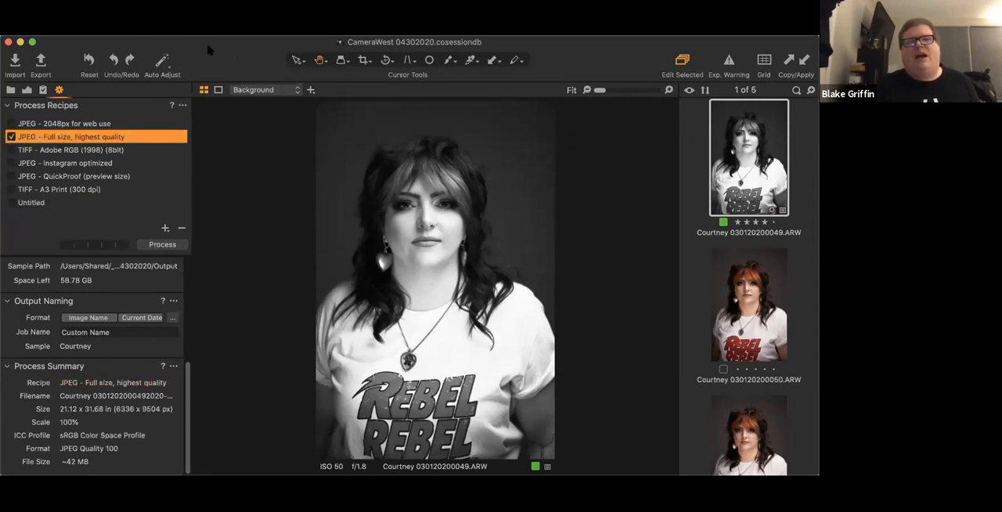
click(156, 244)
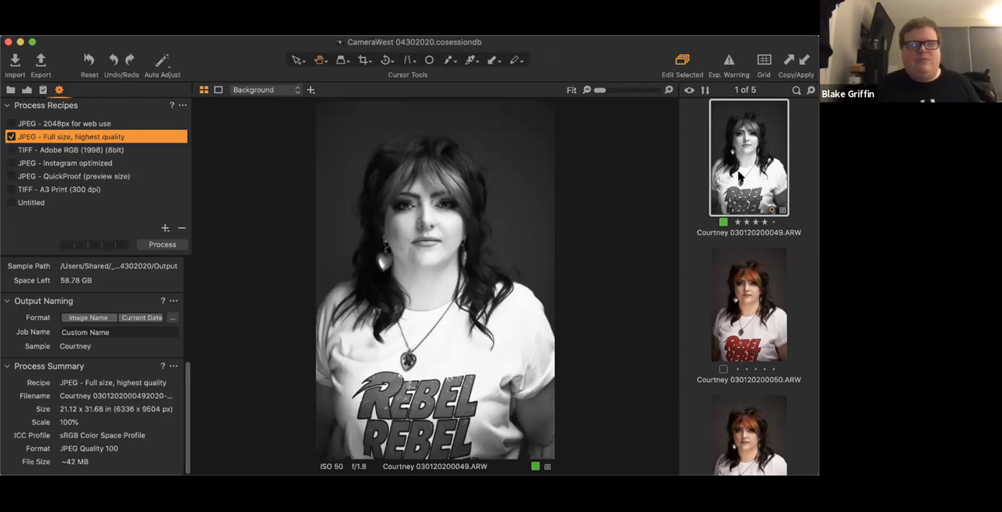
- Switch to Finder and examine the session's Output folder, its parent session folder and the RAW files in the Capture folder
click(705, 44)
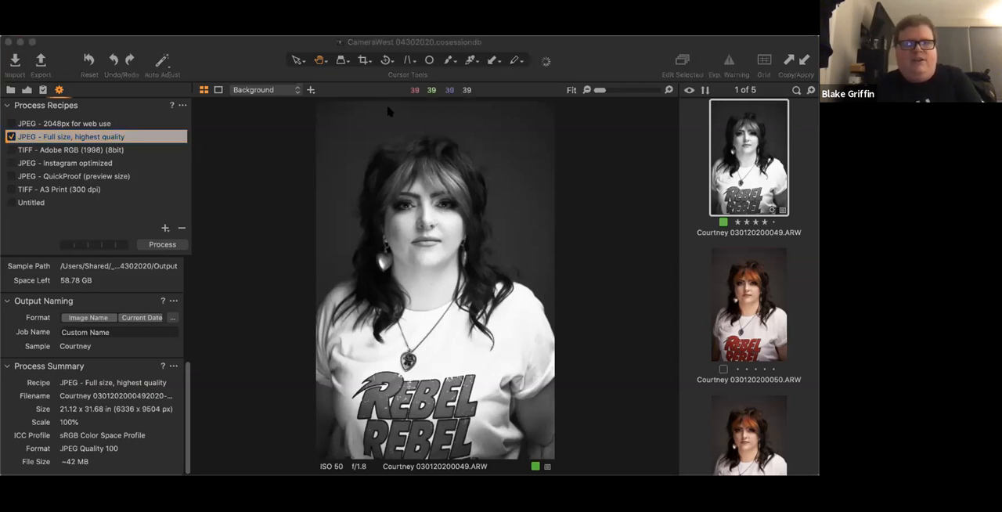
drag(255, 57, 223, 136)
key(super+Tab)
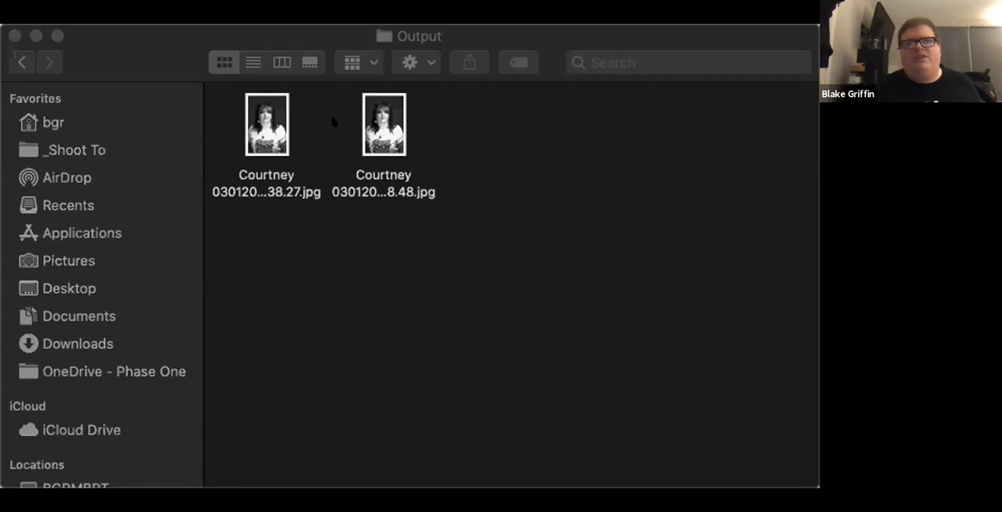
click(22, 63)
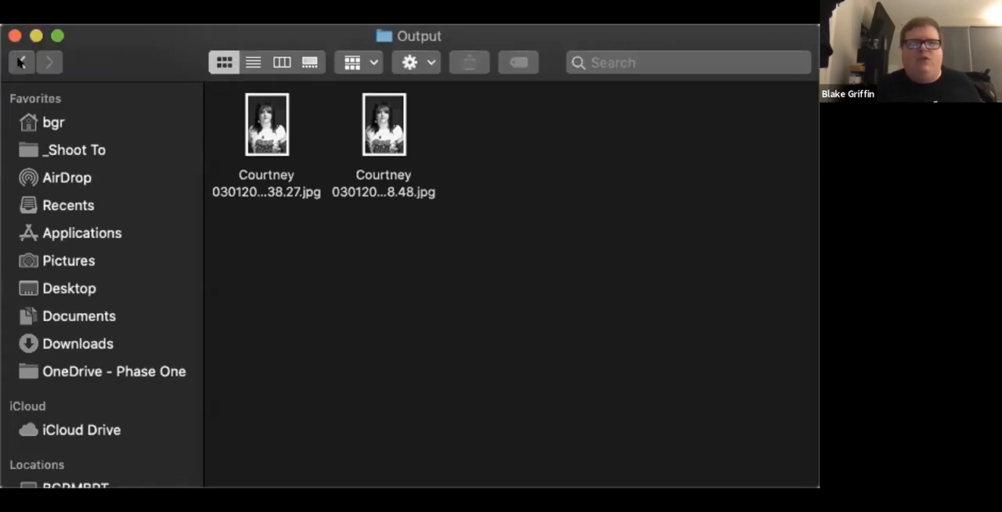
click(19, 65)
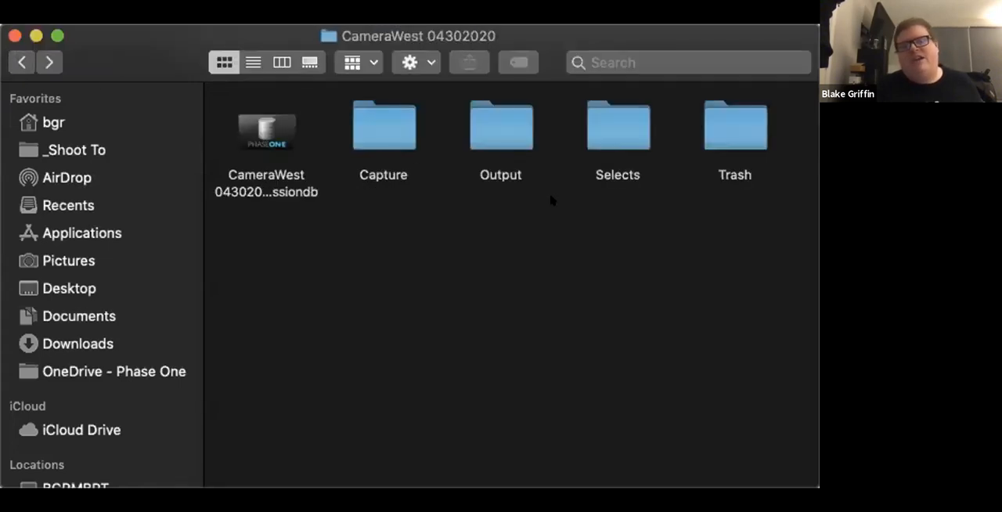
double_click(363, 135)
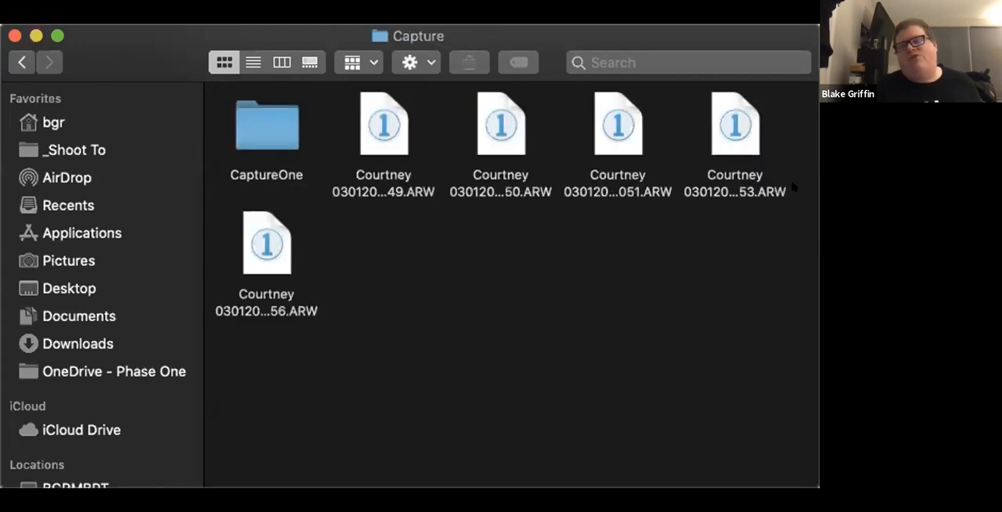
- Examine the contents of the session's Trash folder and return to the _Shoot To folder
click(12, 62)
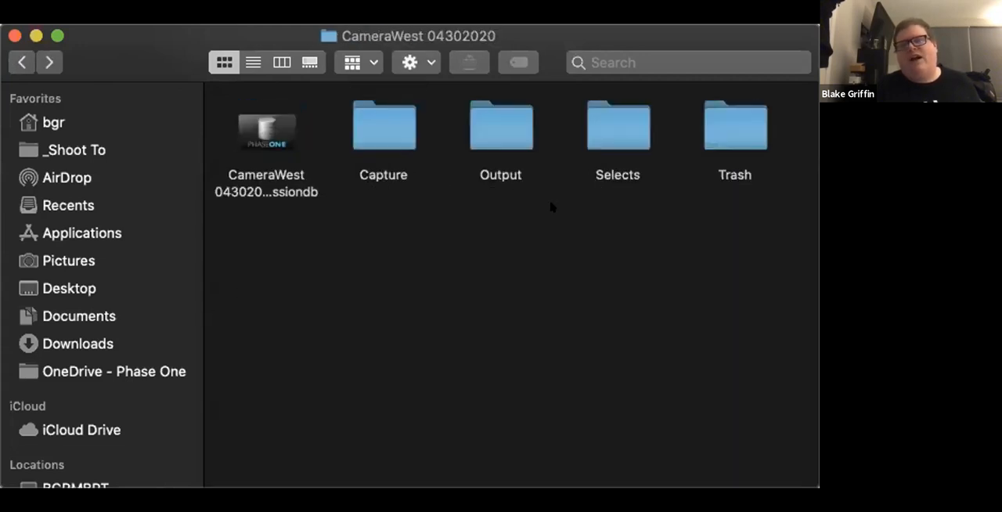
double_click(739, 132)
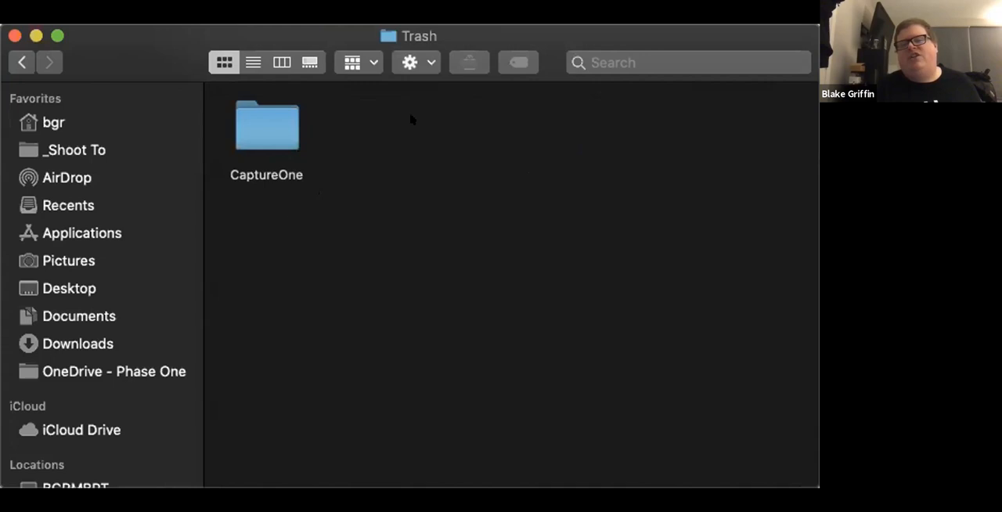
click(21, 62)
click(21, 62)
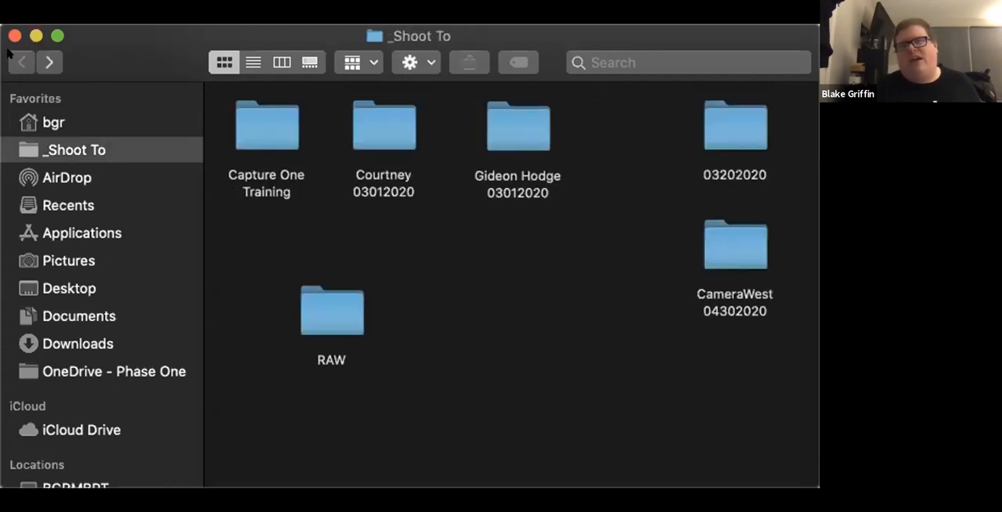
- Switch to Capture One, review the Affinity Photo edit options and create a 16-bit uncompressed Adobe RGB (1998) TIFF variant of portrait 049 at 300 px/in, 100%
key(super+Tab)
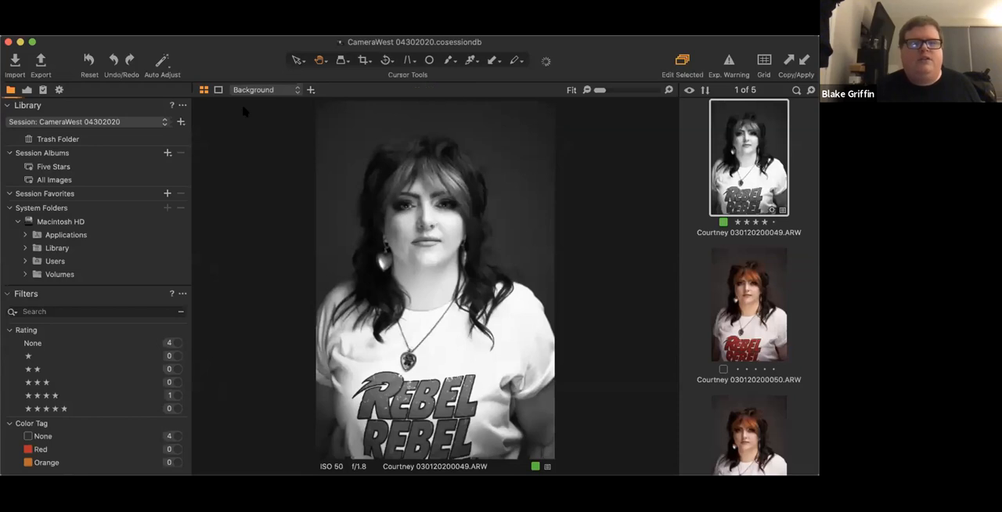
click(164, 47)
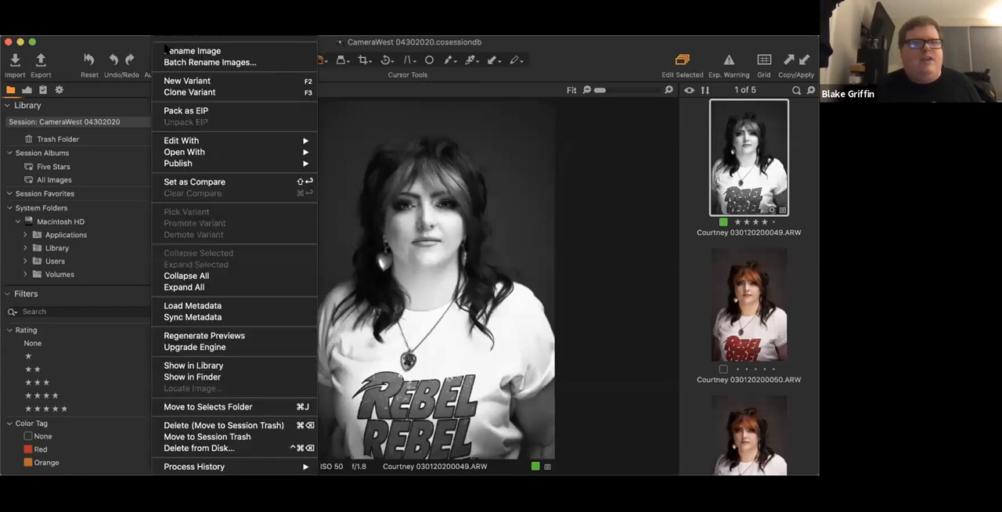
mouse_move(213, 141)
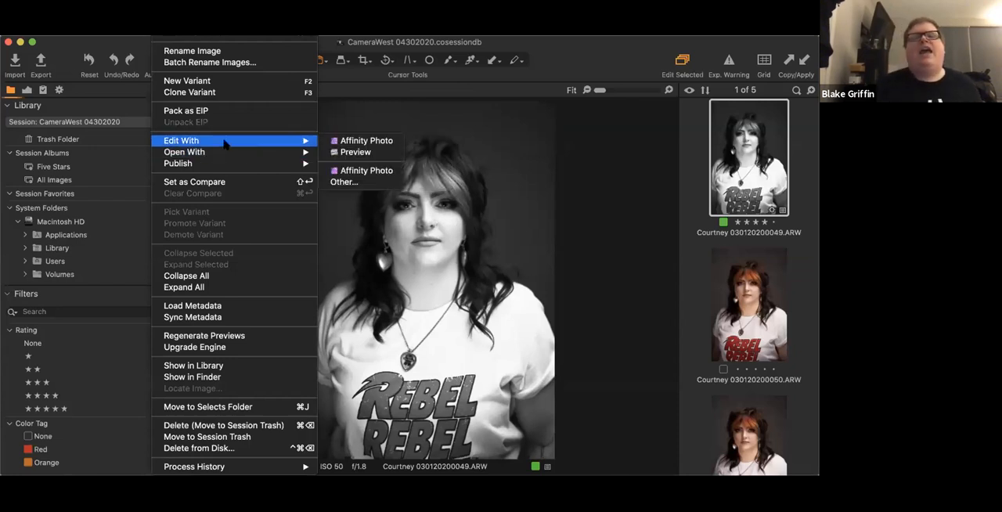
click(390, 145)
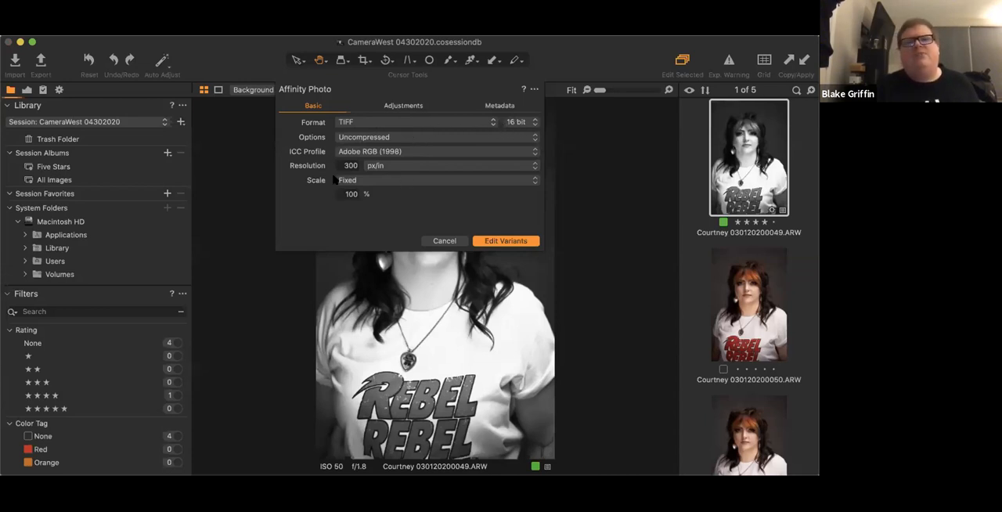
click(416, 106)
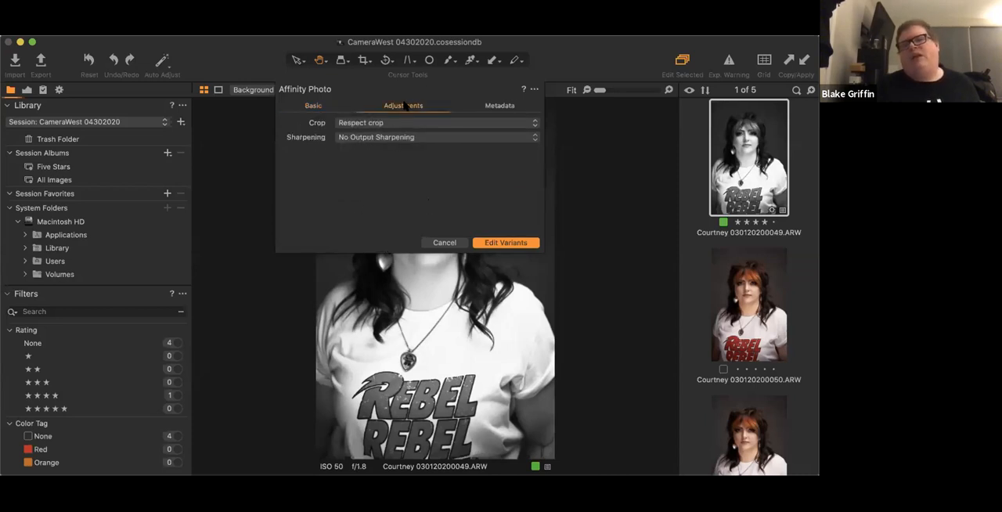
click(483, 105)
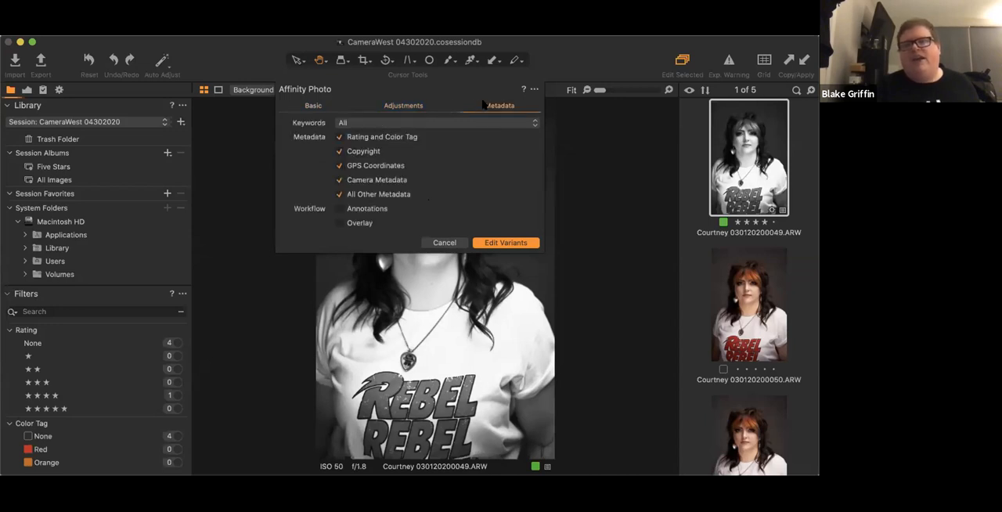
click(312, 108)
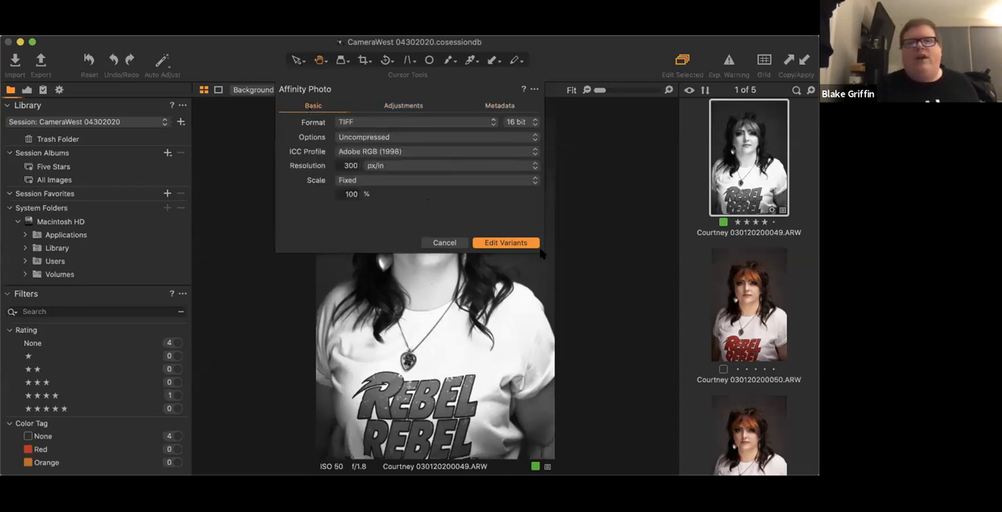
click(501, 244)
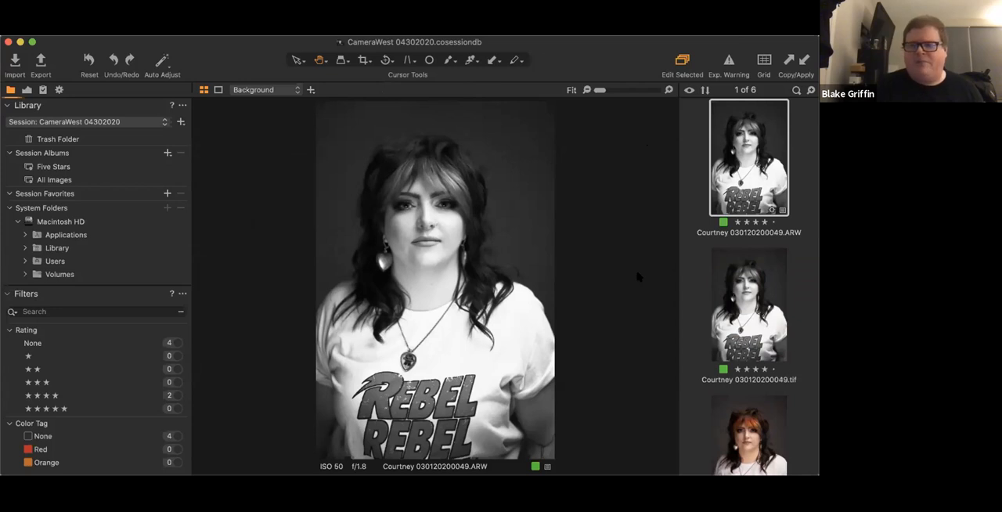
- Look up the command for editing keyboard shortcuts, and compare portrait 049's RAW file with its TIFF copy
click(135, 29)
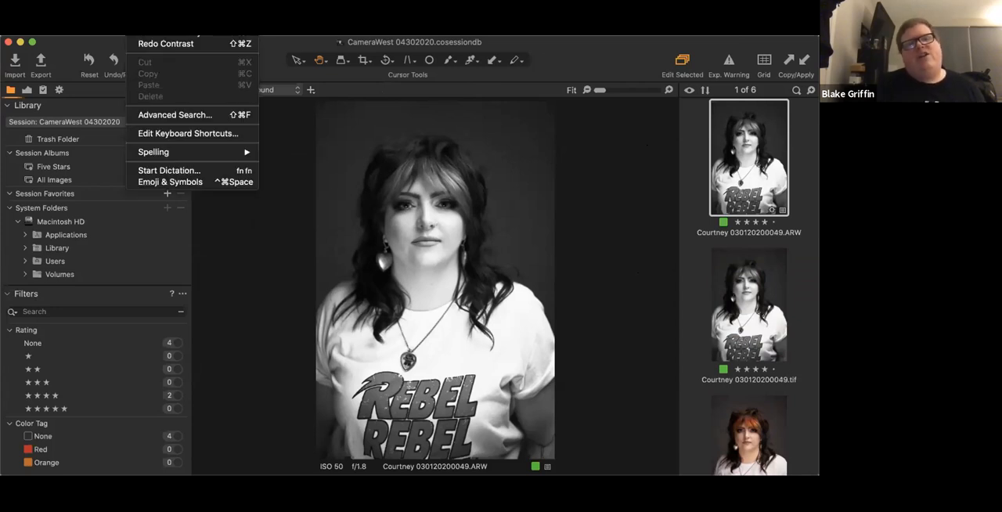
click(221, 136)
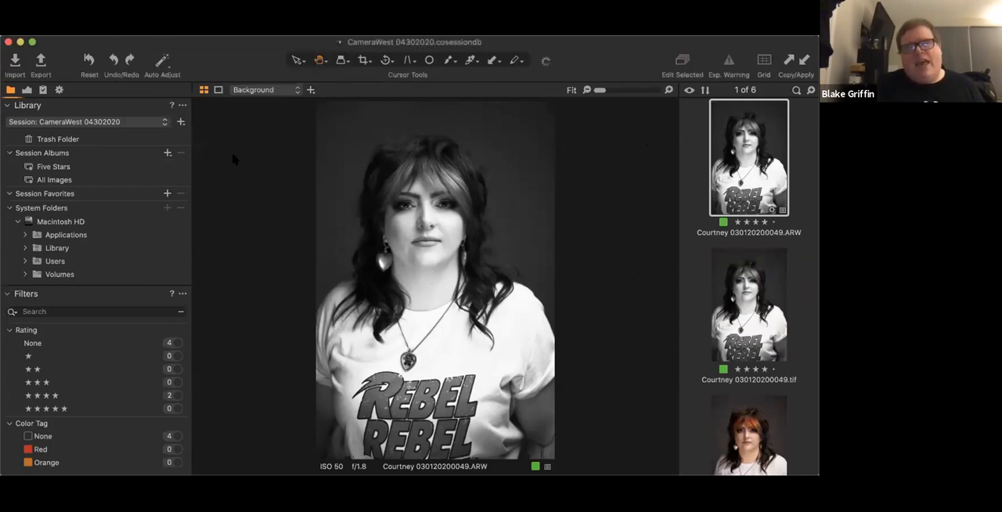
click(750, 297)
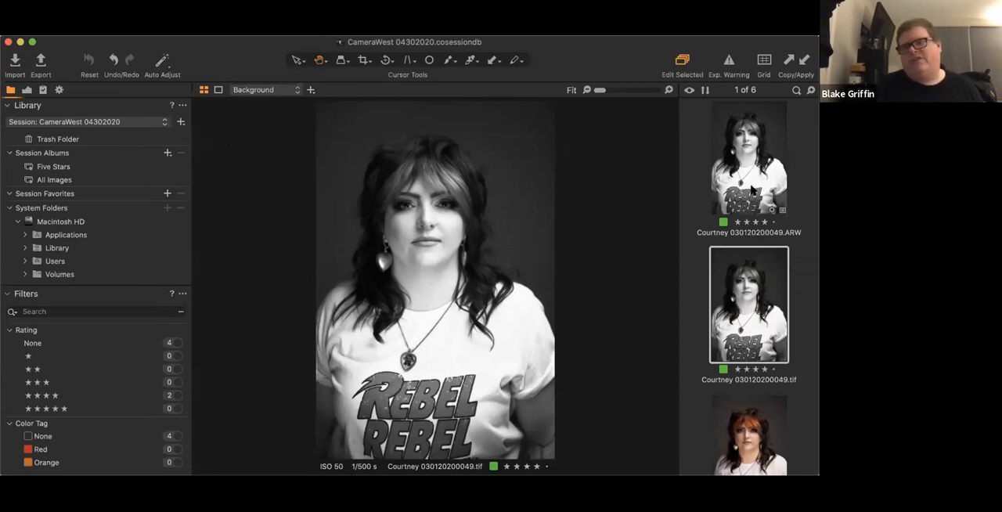
key(Up)
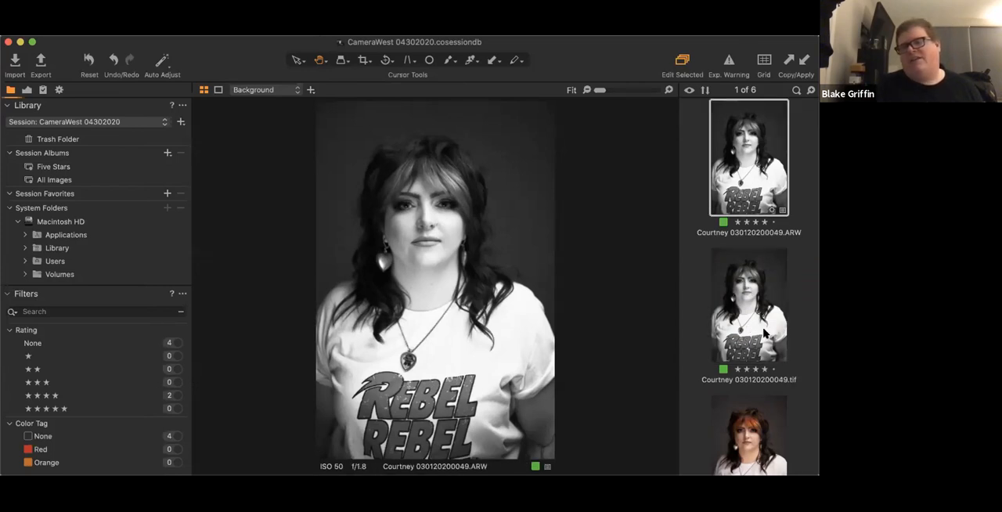
key(Down)
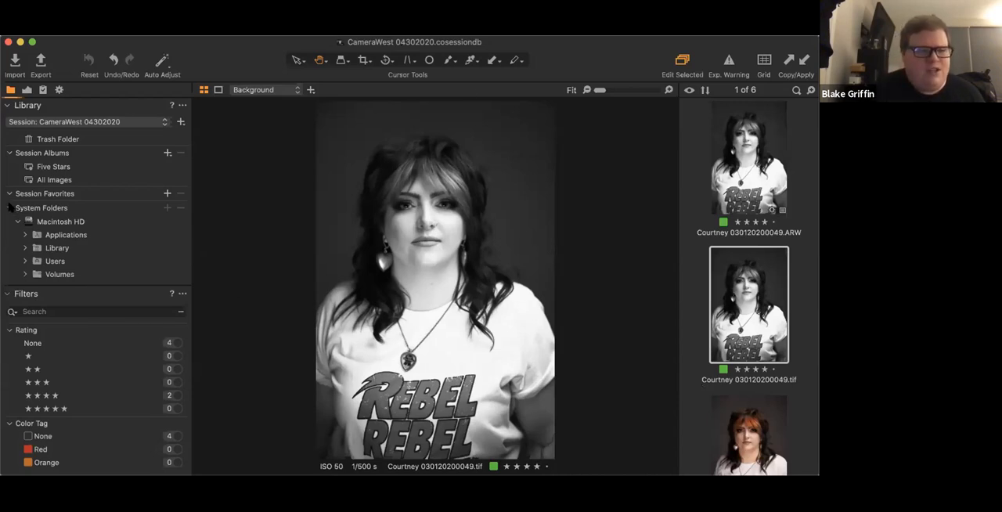
- Select Macintosh HD and collapse the library's System Folders group, and fold and unfold the Filters tool
click(125, 222)
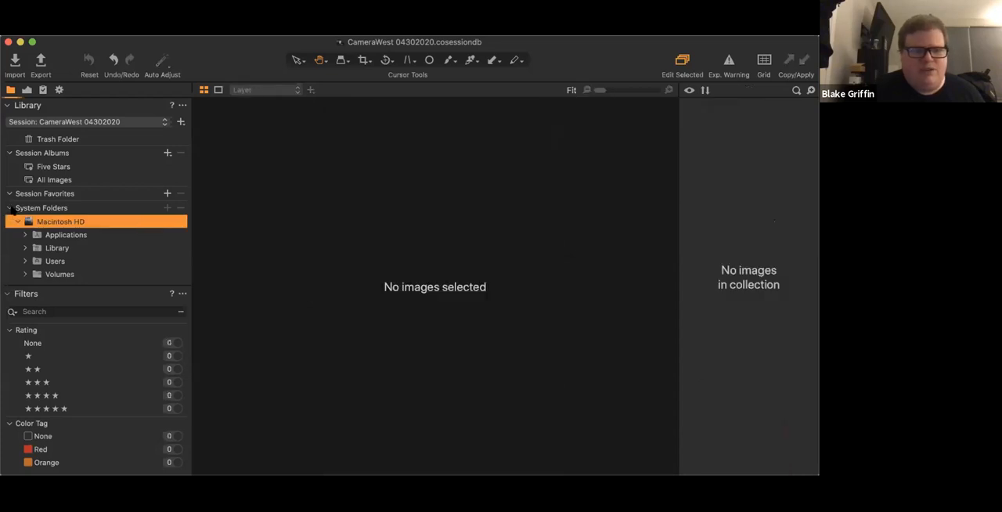
click(10, 208)
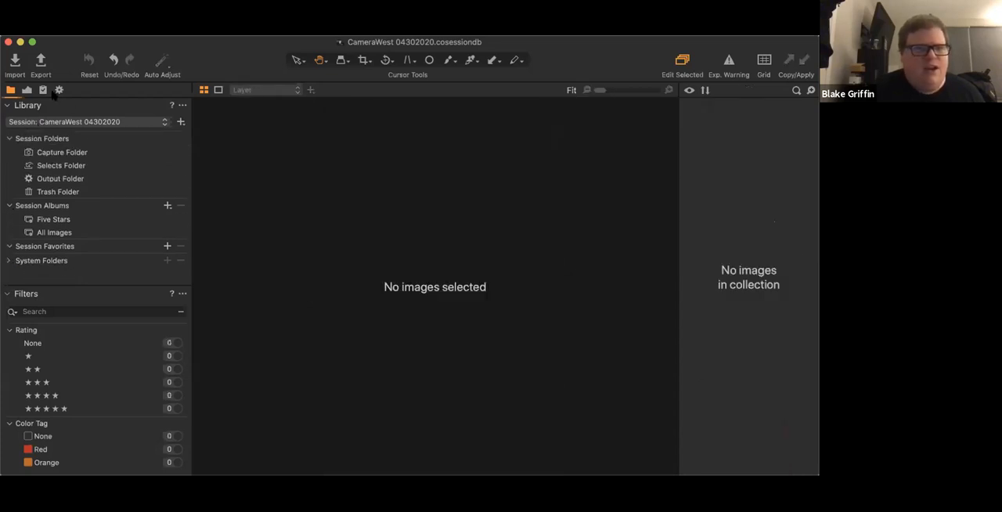
click(8, 295)
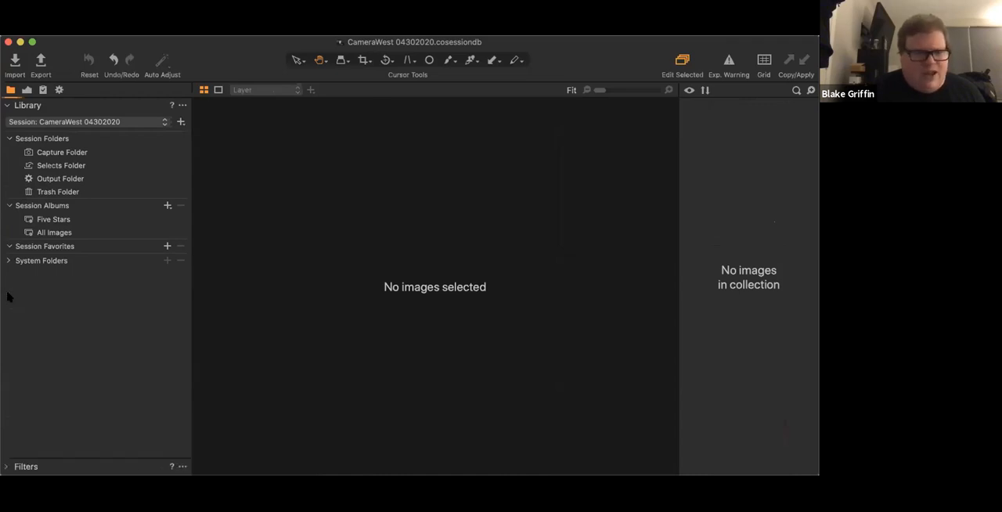
click(7, 467)
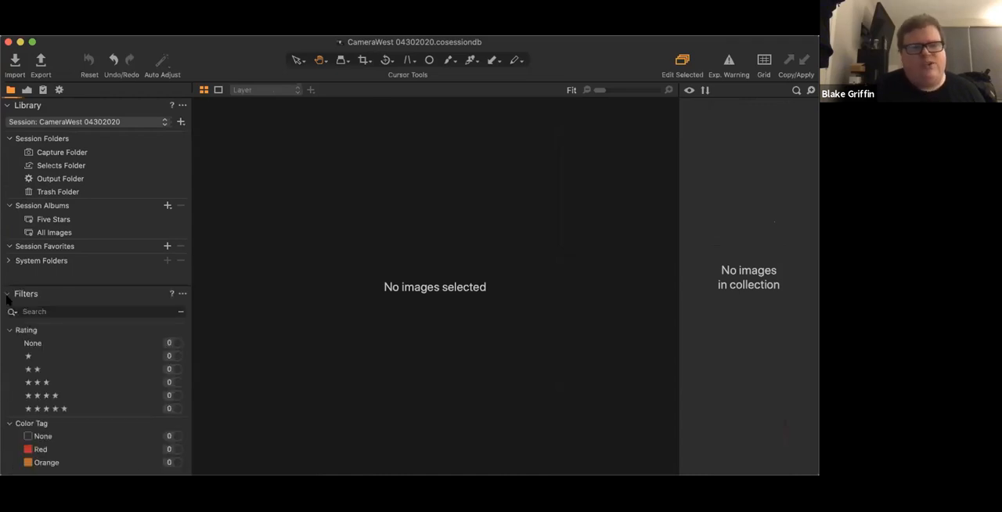
- Show the output tools and demonstrate collapsing and re-expanding the Output Naming and Process Summary tools
click(58, 89)
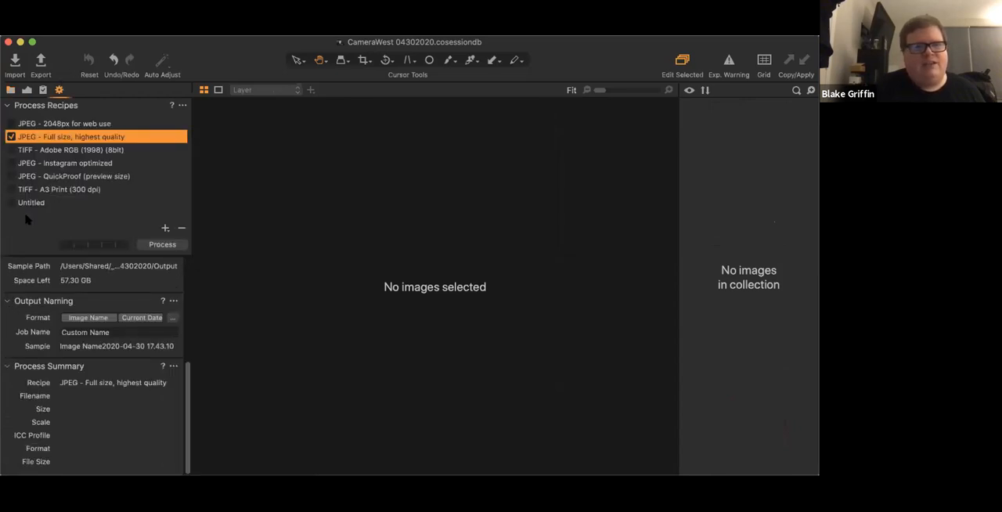
click(8, 301)
click(7, 368)
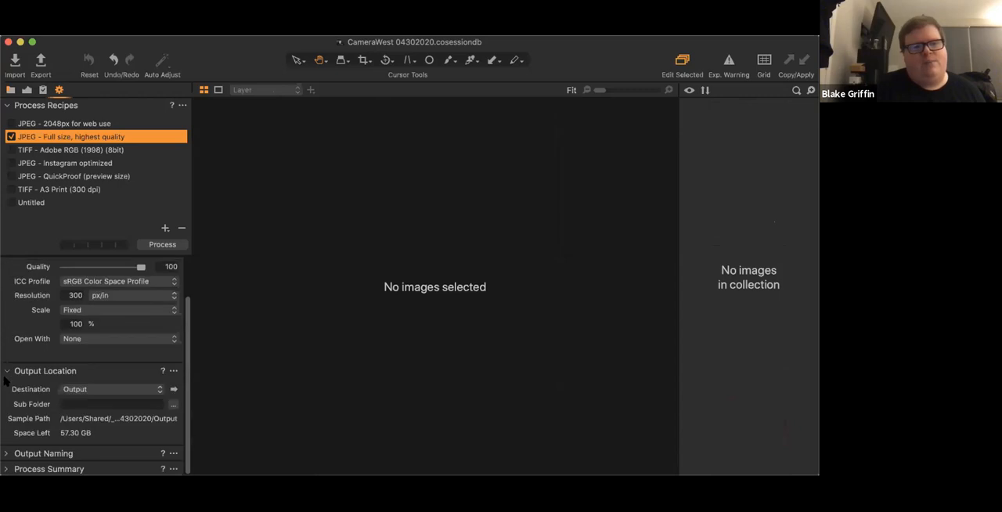
click(7, 455)
scroll(22, 441, down, 3)
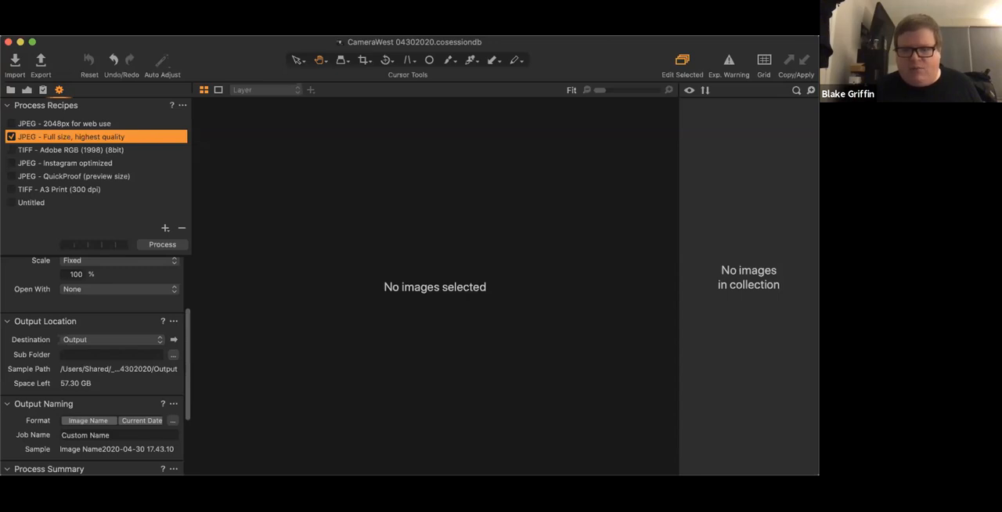
key(super+Tab)
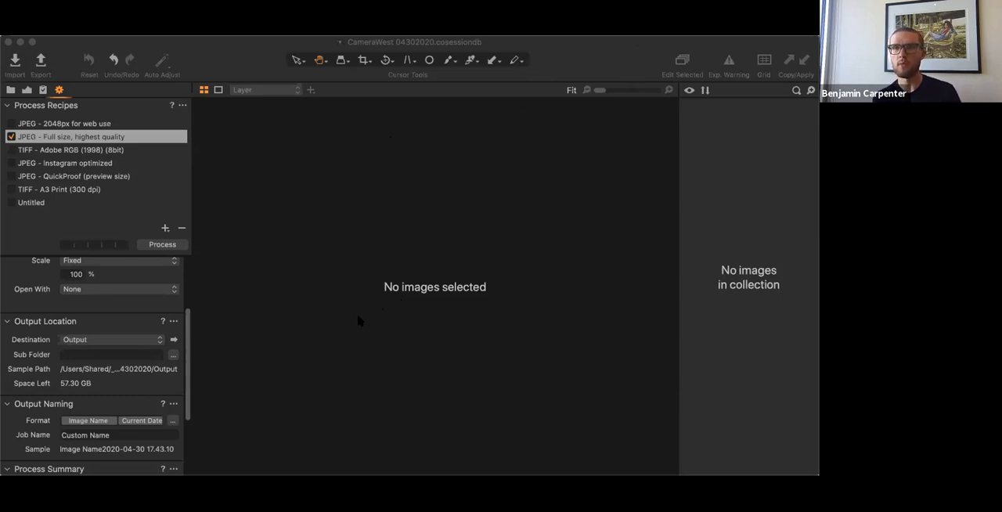
click(225, 60)
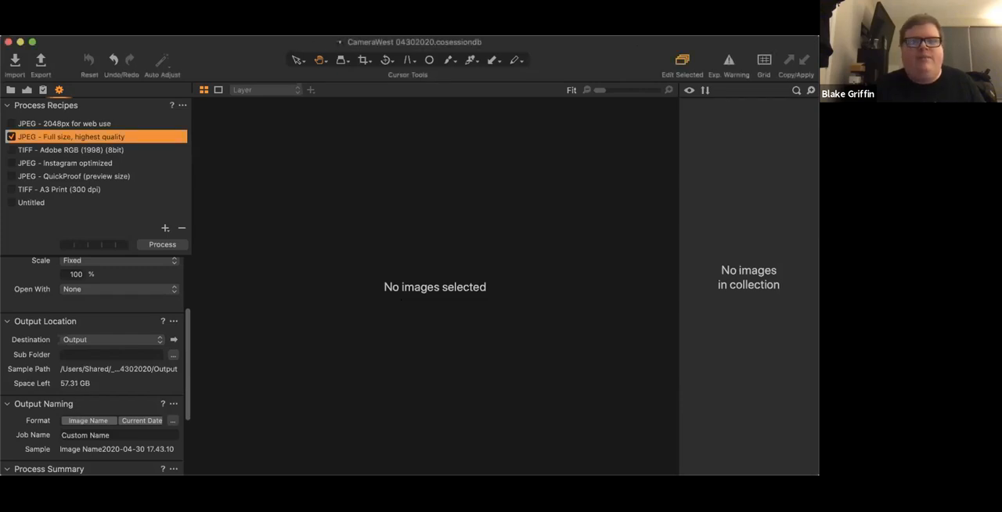
- Open the Resource Hub, look through its Tutorials, Webinars and Support sections, and open the FAQ
click(475, 24)
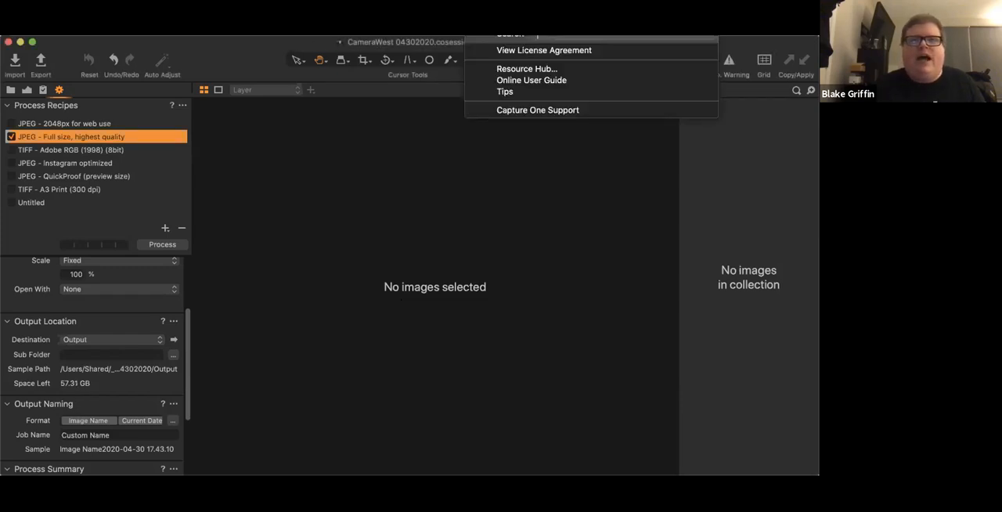
click(554, 70)
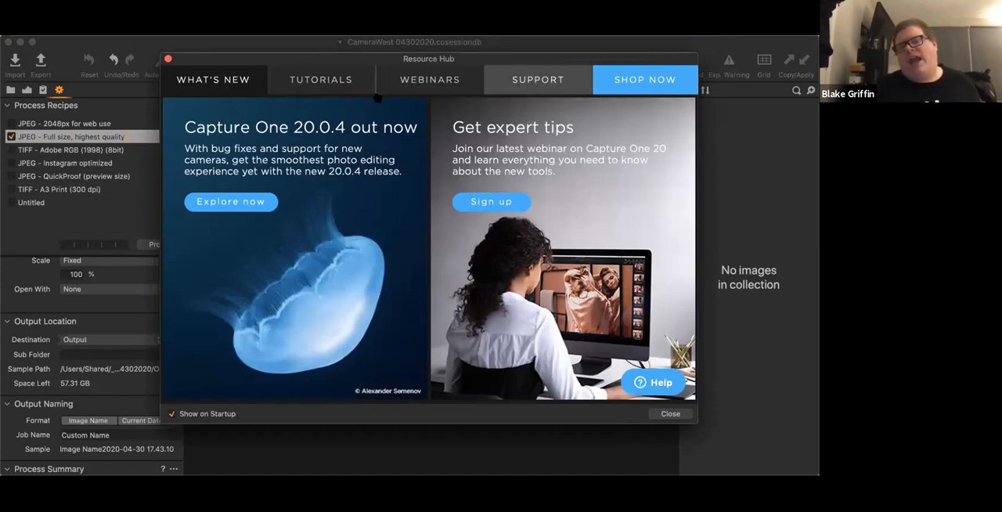
click(335, 85)
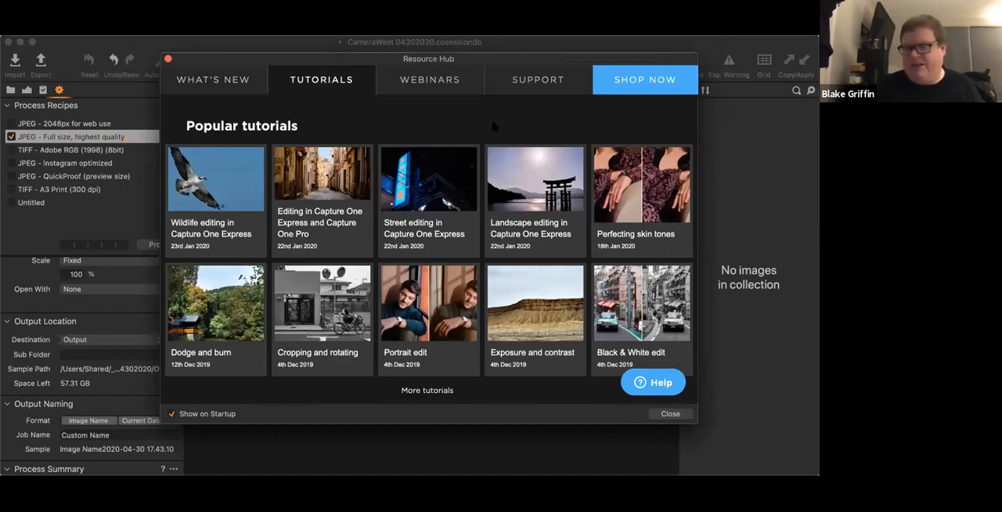
click(422, 88)
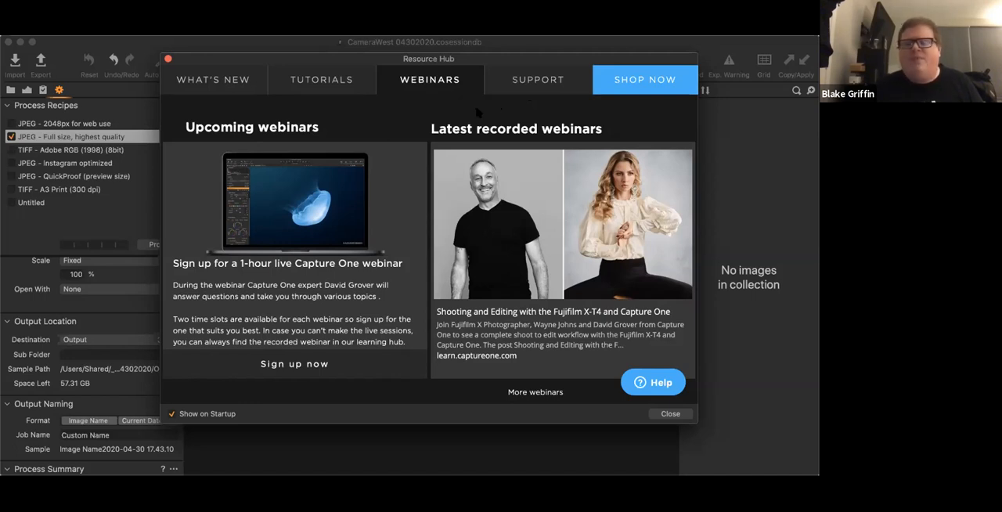
click(528, 88)
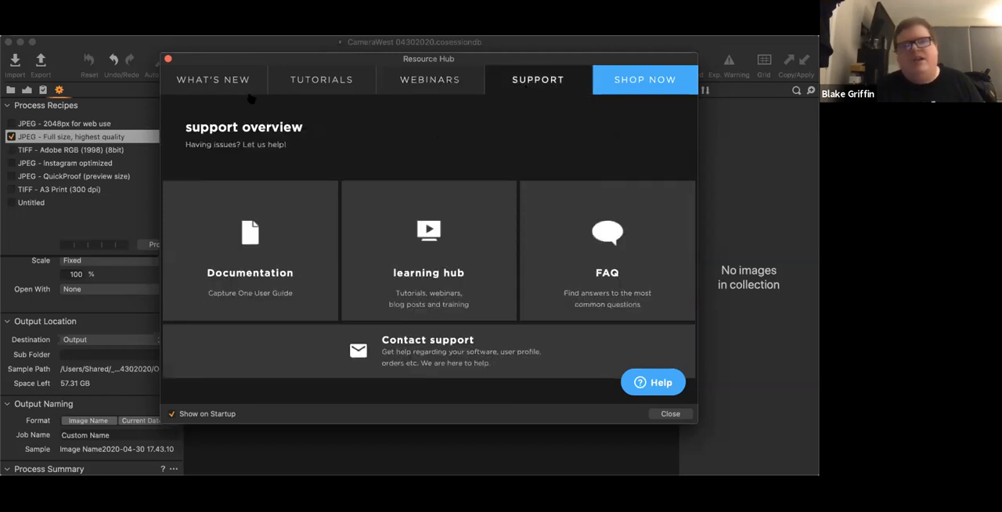
drag(299, 61, 168, 59)
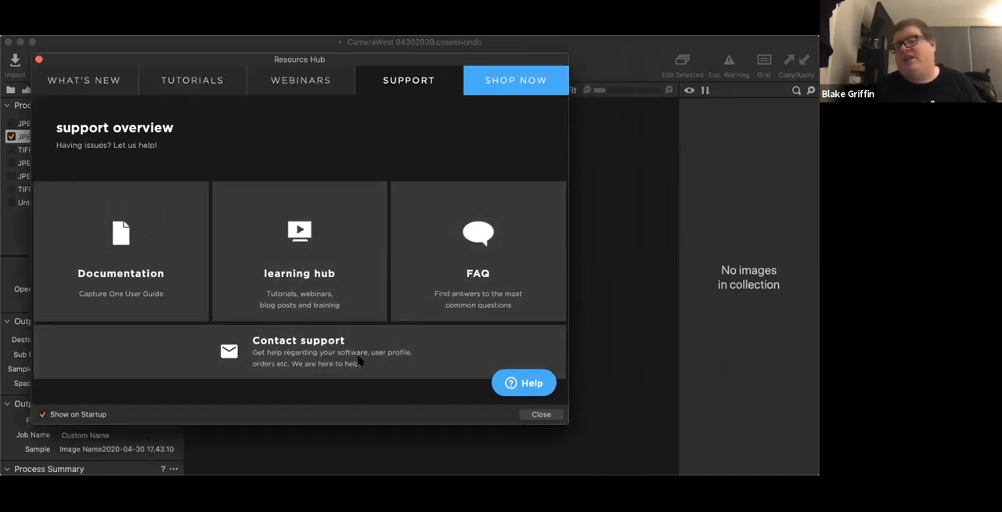
click(466, 255)
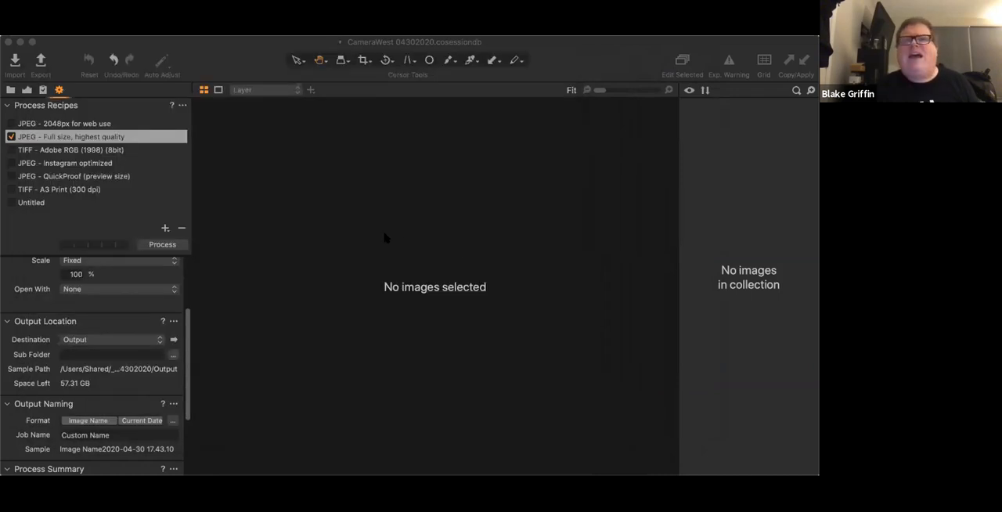